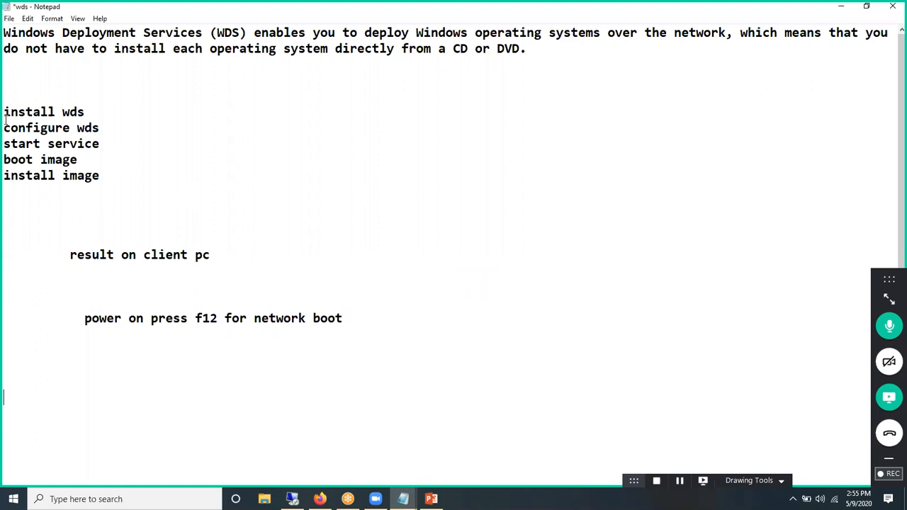
Step: Highlight the Install WDS note and sketch three computer boxes, crossing out the right two
{"action": "left_click_drag", "start_coordinate": [3, 112], "coordinate": [92, 114]}
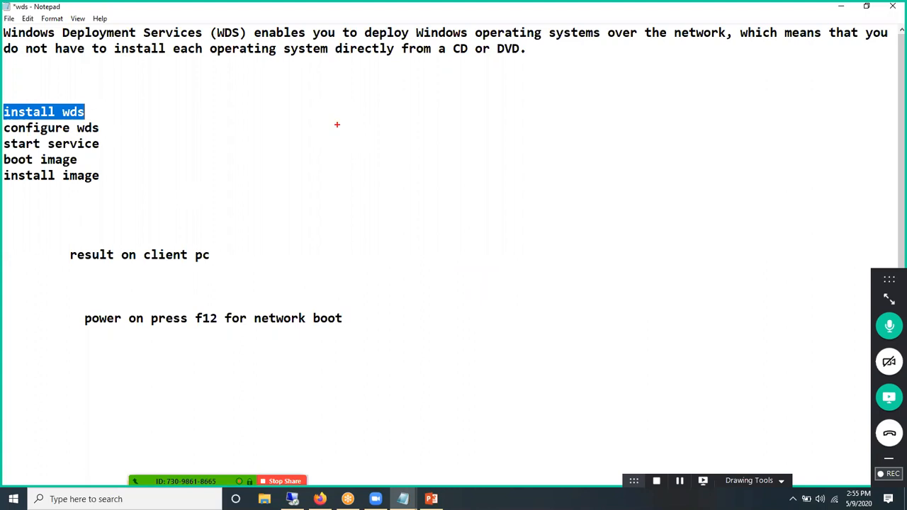
{"action": "left_click_drag", "start_coordinate": [430, 166], "coordinate": [502, 297]}
{"action": "left_click_drag", "start_coordinate": [463, 231], "coordinate": [475, 229]}
{"action": "left_click_drag", "start_coordinate": [543, 186], "coordinate": [607, 291]}
{"action": "left_click_drag", "start_coordinate": [644, 192], "coordinate": [701, 291]}
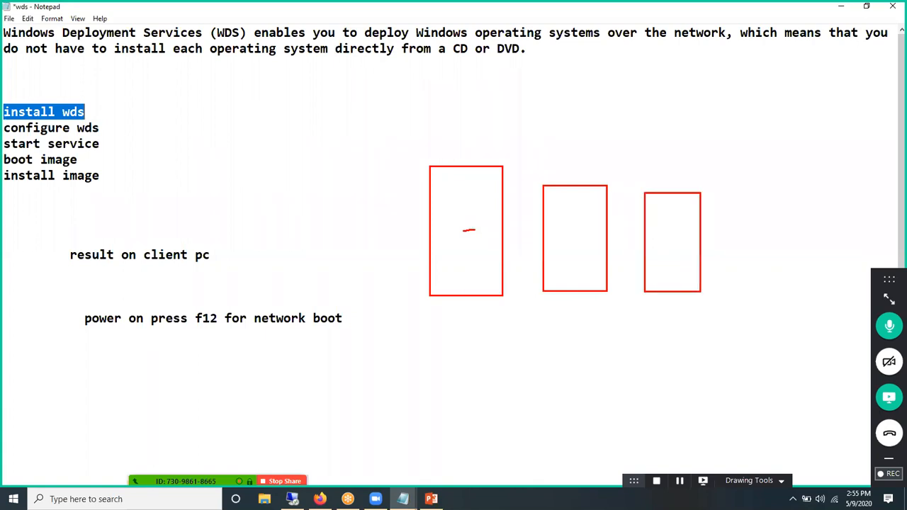
{"action": "left_click_drag", "start_coordinate": [562, 197], "coordinate": [714, 319]}
{"action": "left_click_drag", "start_coordinate": [679, 242], "coordinate": [580, 358]}
{"action": "left_click_drag", "start_coordinate": [454, 214], "coordinate": [479, 214]}
{"action": "left_click_drag", "start_coordinate": [456, 243], "coordinate": [484, 243]}
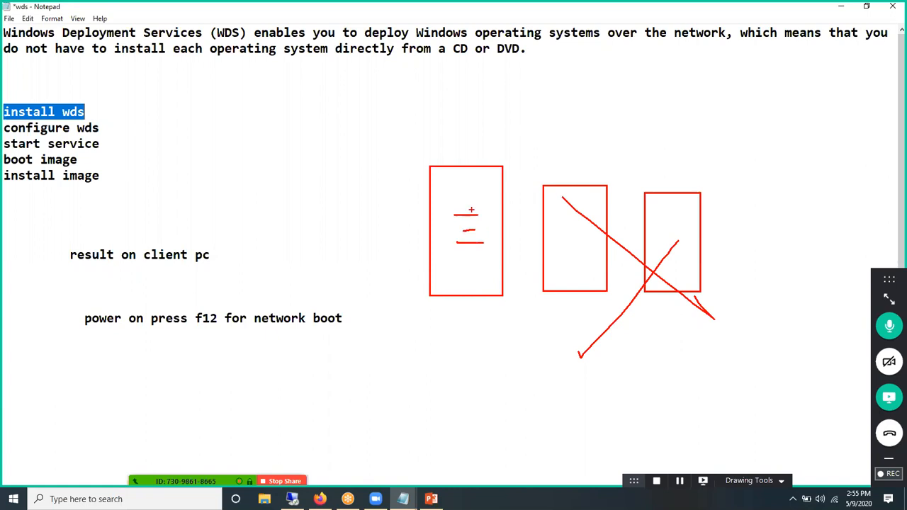
{"action": "mouse_move", "coordinate": [478, 197]}
{"action": "left_mouse_down"}
{"action": "mouse_move", "coordinate": [468, 210]}
{"action": "mouse_move", "coordinate": [482, 246]}
{"action": "mouse_move", "coordinate": [463, 268]}
{"action": "mouse_move", "coordinate": [477, 264]}
{"action": "left_mouse_up"}
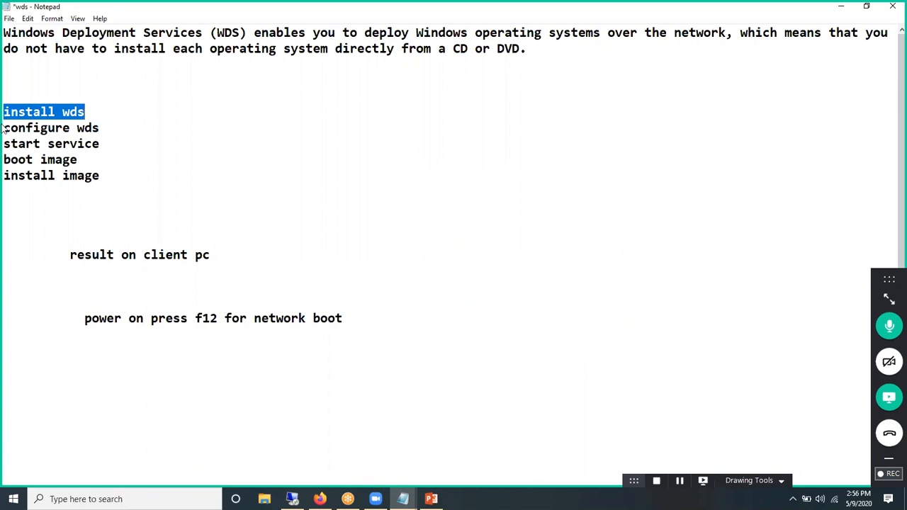
Step: Highlight the Configure WDS, start service, boot image, install image and F12 notes
{"action": "left_click_drag", "start_coordinate": [5, 128], "coordinate": [100, 129]}
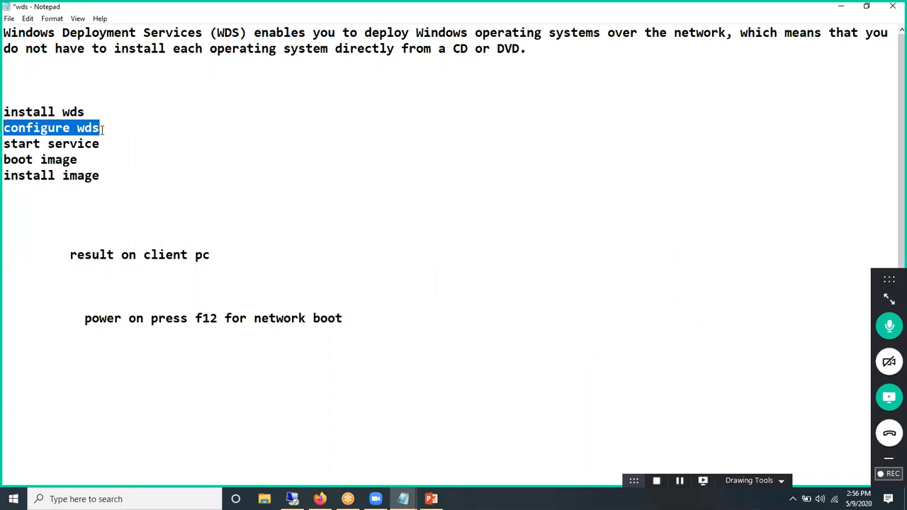
{"action": "left_click_drag", "start_coordinate": [11, 142], "coordinate": [78, 144]}
{"action": "left_click_drag", "start_coordinate": [4, 157], "coordinate": [62, 176]}
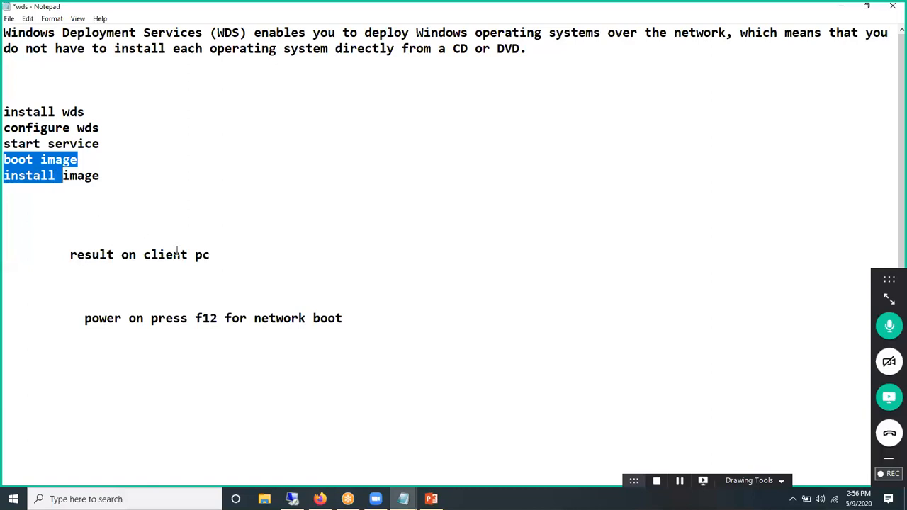
{"action": "left_click_drag", "start_coordinate": [197, 319], "coordinate": [220, 319]}
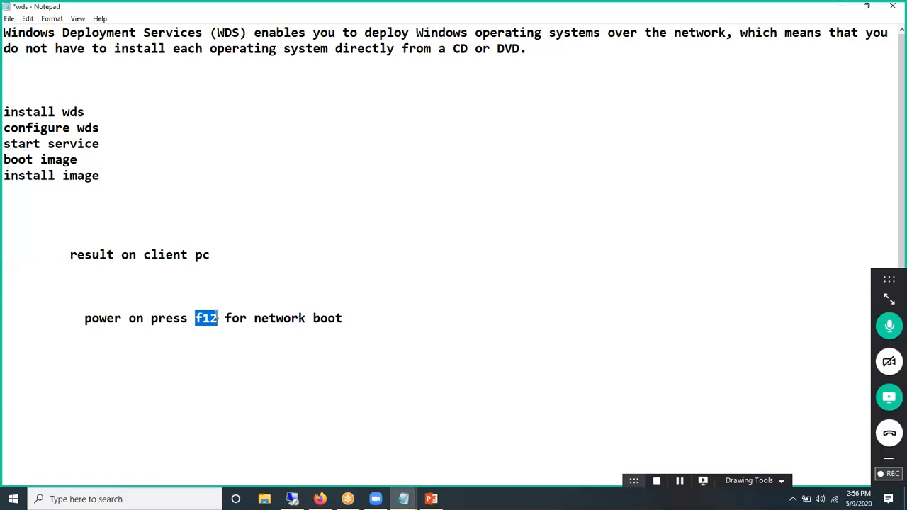
Step: Minimize the notes and bring up the Windows Server 2016 virtual machine
{"action": "left_click", "coordinate": [841, 7]}
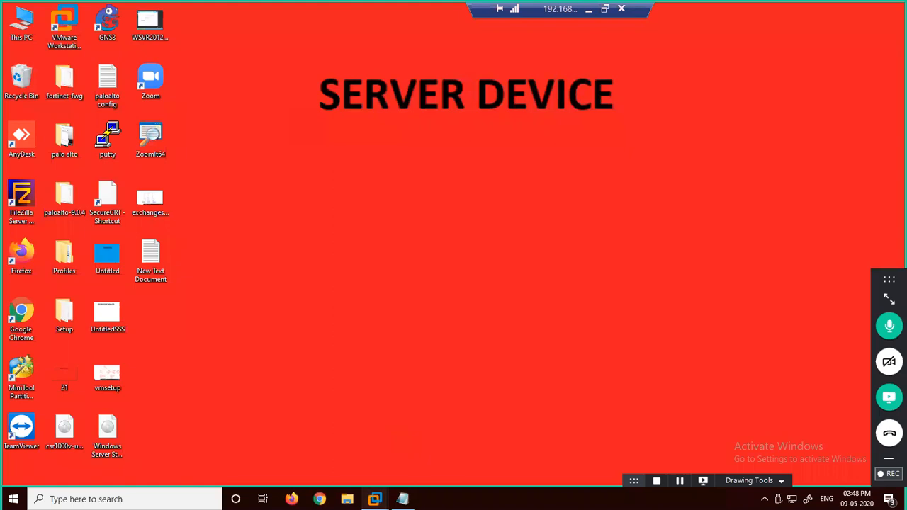
{"action": "mouse_move", "coordinate": [375, 499]}
{"action": "left_click", "coordinate": [297, 436]}
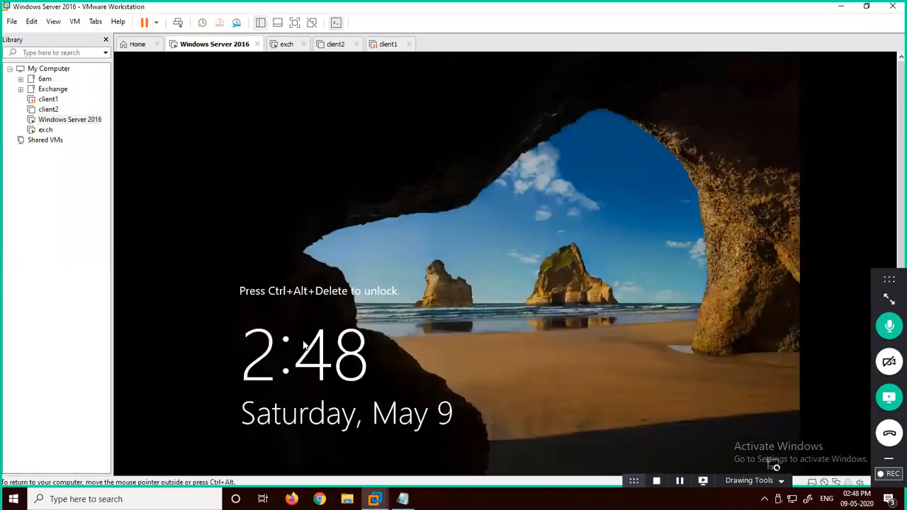
Step: Sign in as administrator, retrying the password until accepted, and show the VM full screen
{"action": "key", "text": "ctrl+alt+Insert"}
{"action": "type", "text": "********"}
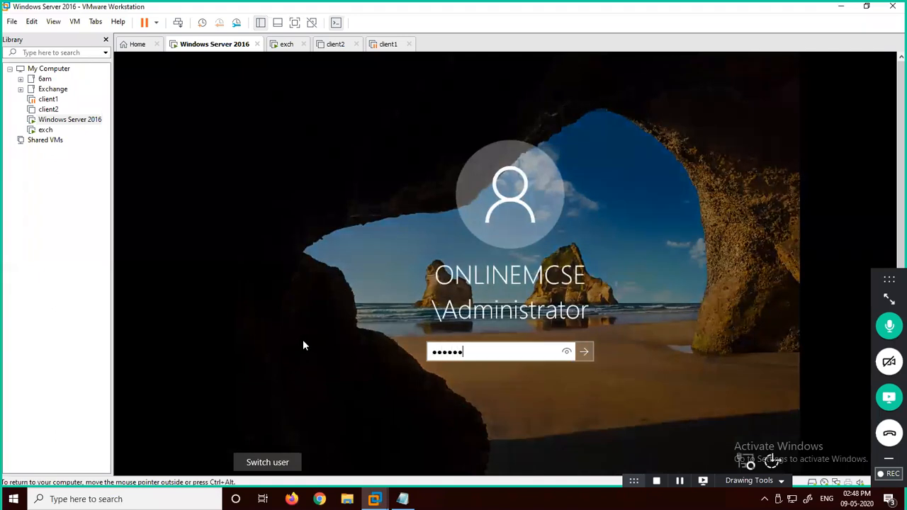
{"action": "key", "text": "Return"}
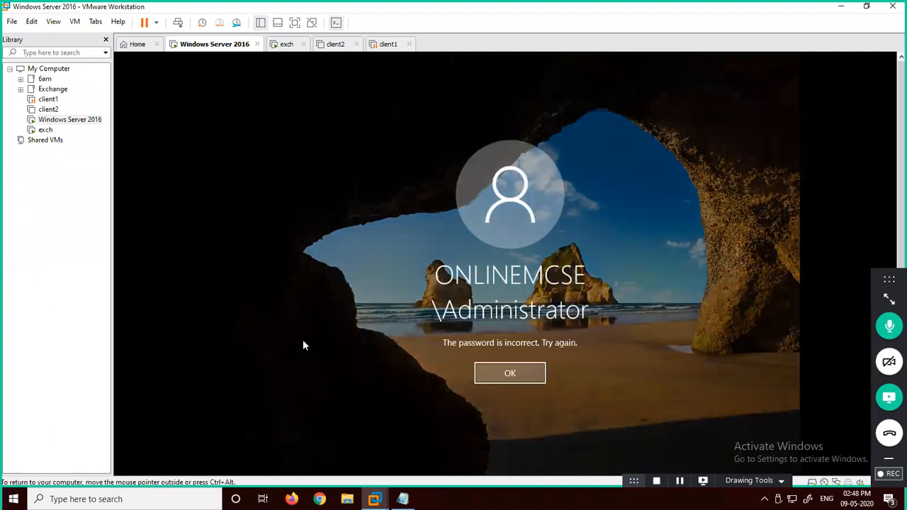
{"action": "key", "text": "Return"}
{"action": "type", "text": "*******"}
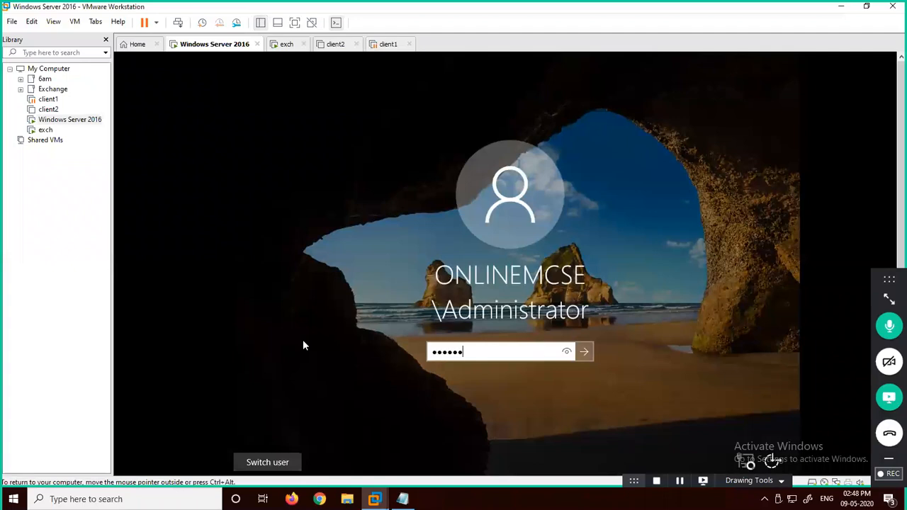
{"action": "key", "text": "Return"}
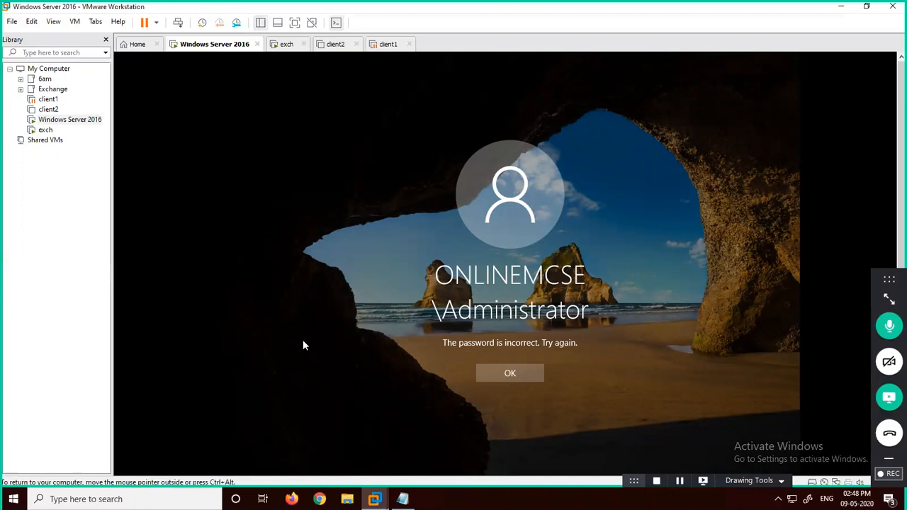
{"action": "left_click", "coordinate": [511, 375]}
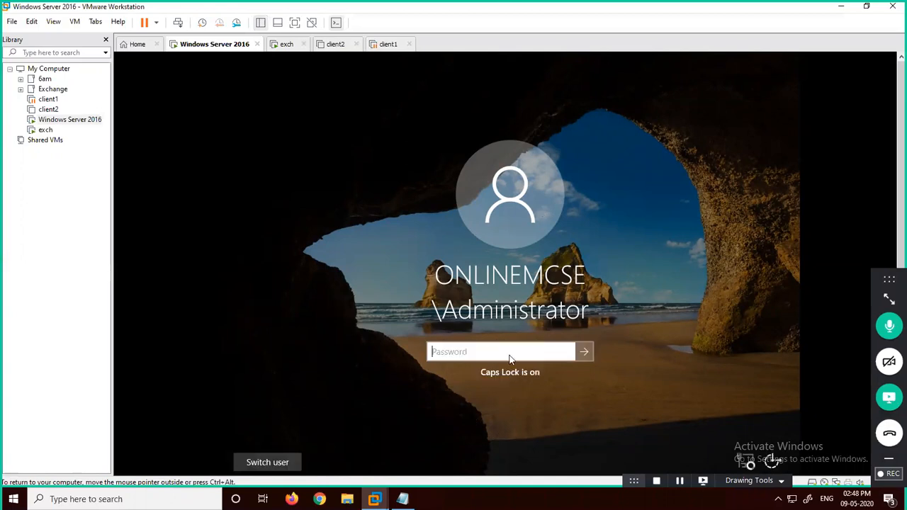
{"action": "type", "text": "Pa$$w0rd"}
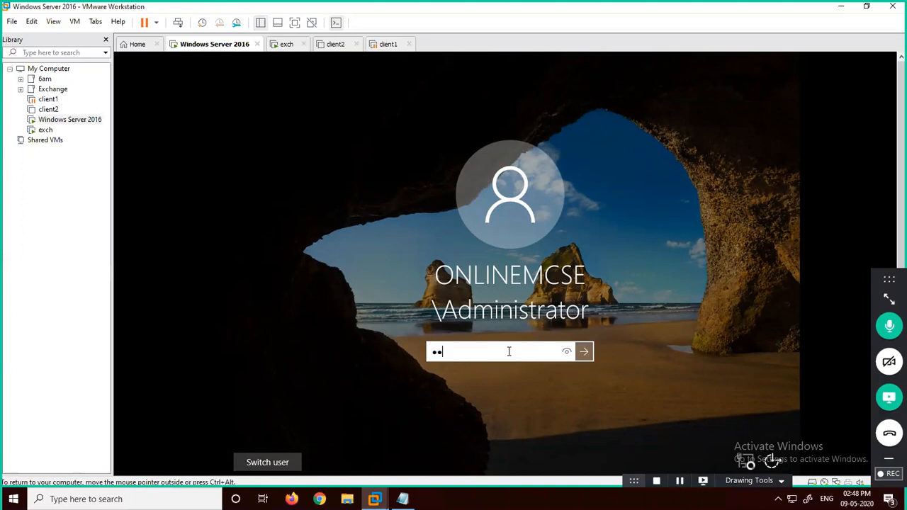
{"action": "key", "text": "Return"}
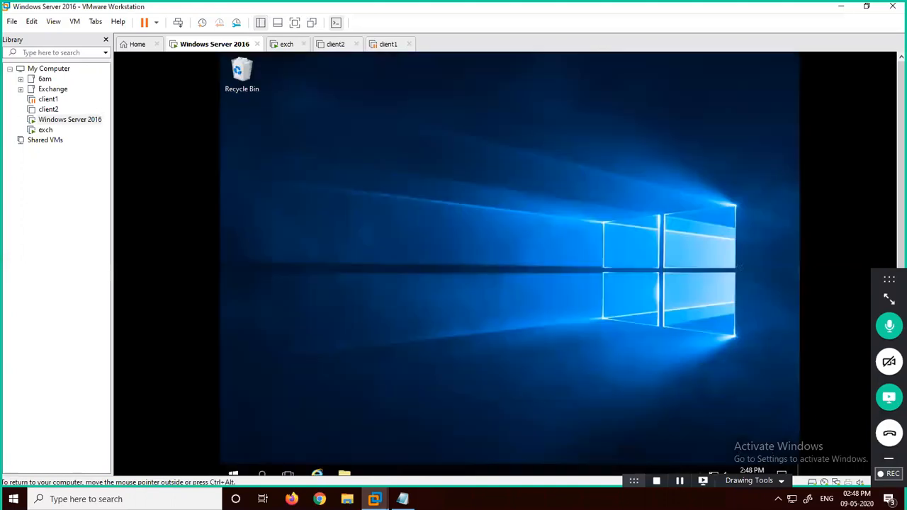
{"action": "key", "text": "ctrl+alt+Return"}
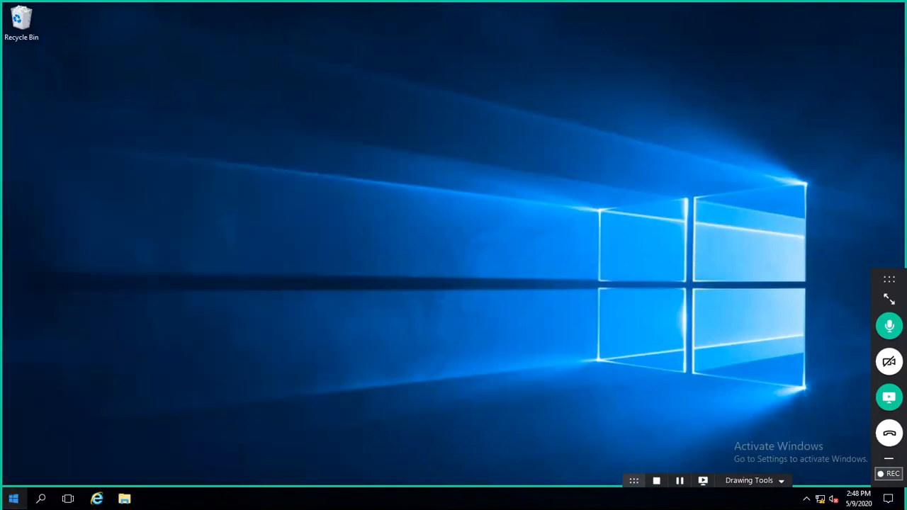
Step: Open and minimize Active Directory Users and Computers, then launch Server Manager from Start
{"action": "left_click", "coordinate": [12, 499]}
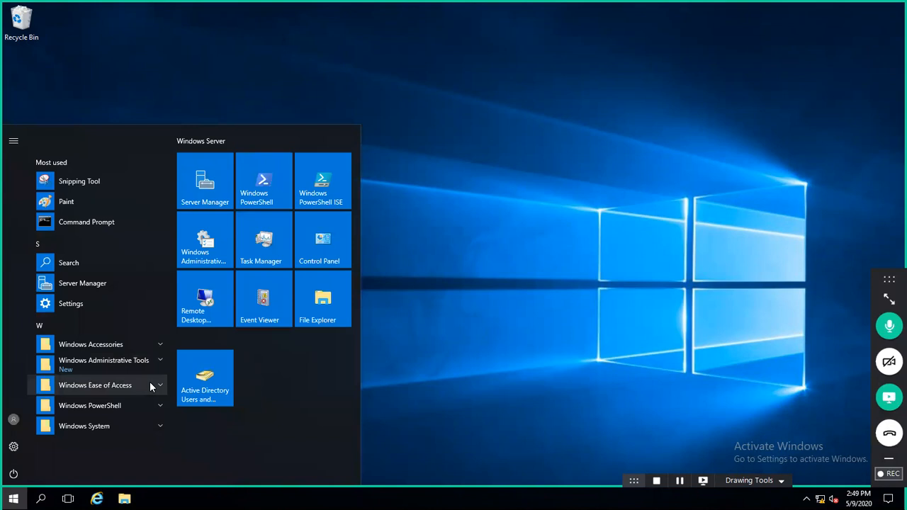
{"action": "left_click", "coordinate": [190, 389]}
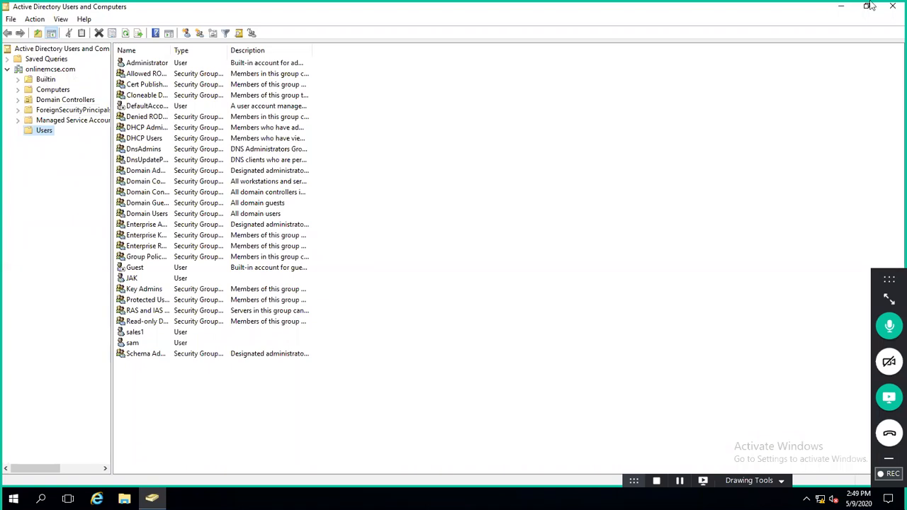
{"action": "left_click", "coordinate": [841, 7]}
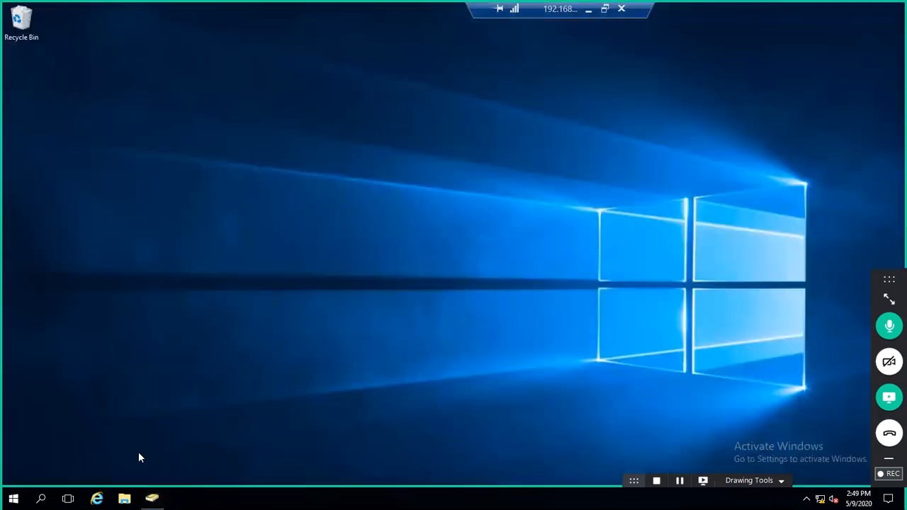
{"action": "left_click", "coordinate": [13, 499]}
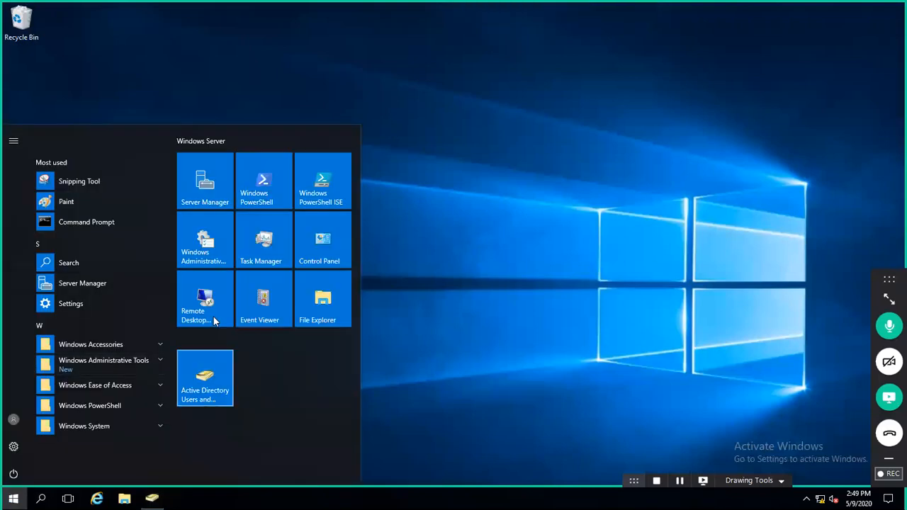
{"action": "left_click", "coordinate": [94, 283]}
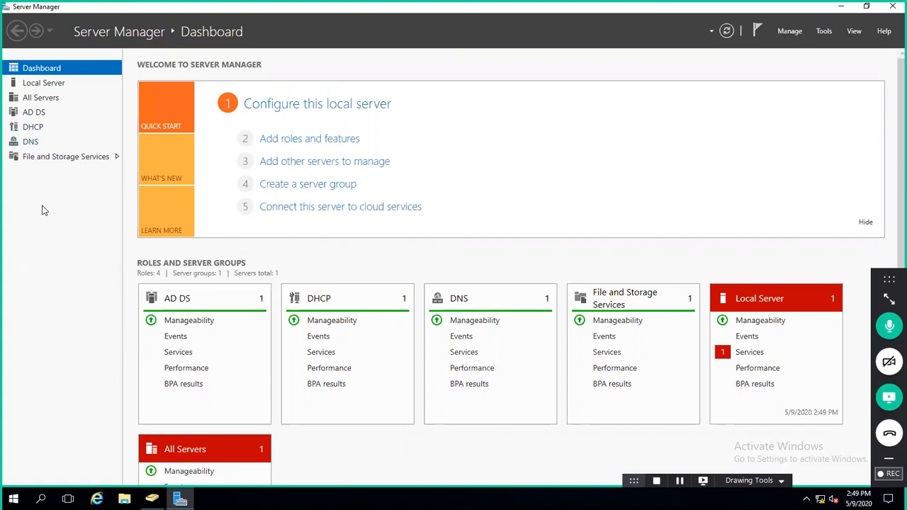
Step: Move the remote connection bar aside and leave full-screen mode
{"action": "mouse_move", "coordinate": [531, 10]}
{"action": "left_click_drag", "start_coordinate": [532, 10], "coordinate": [67, 8]}
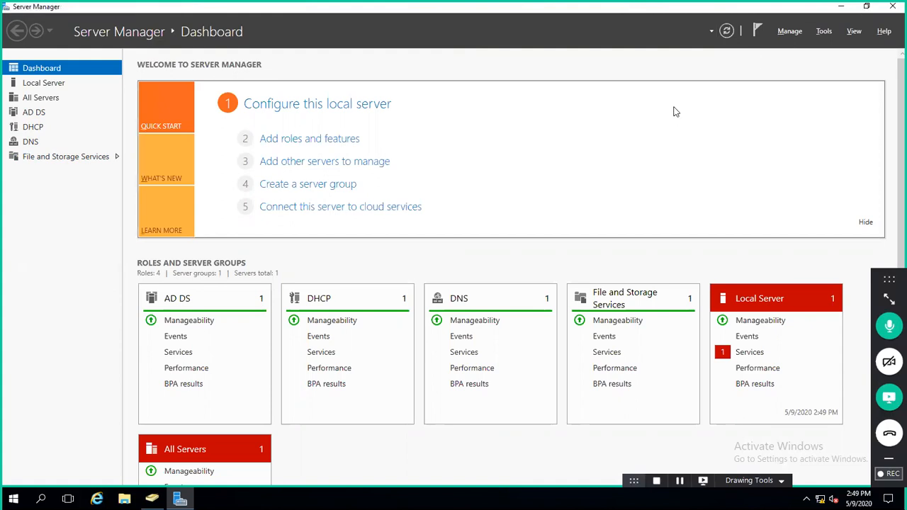
{"action": "key", "text": "ctrl+alt+Return"}
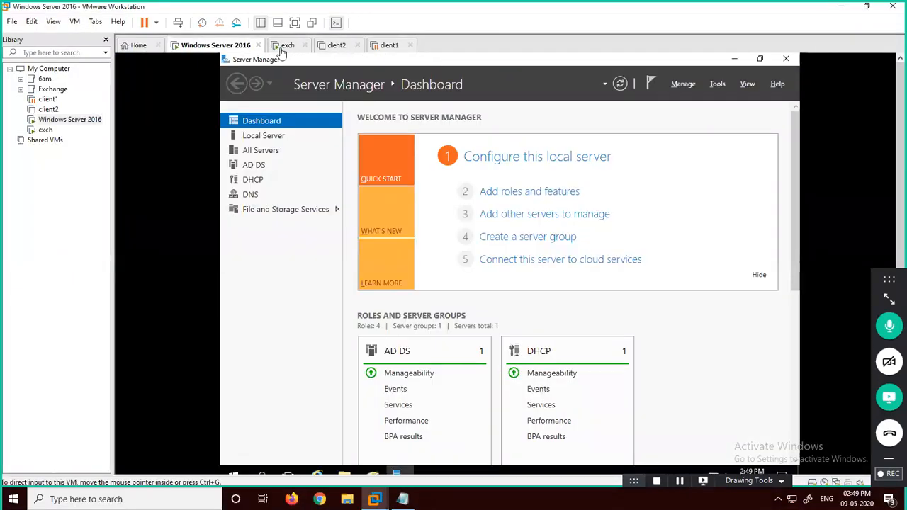
Step: Switch to the exch VM full screen, sign in, and open System properties showing dhcp2
{"action": "left_click", "coordinate": [283, 47]}
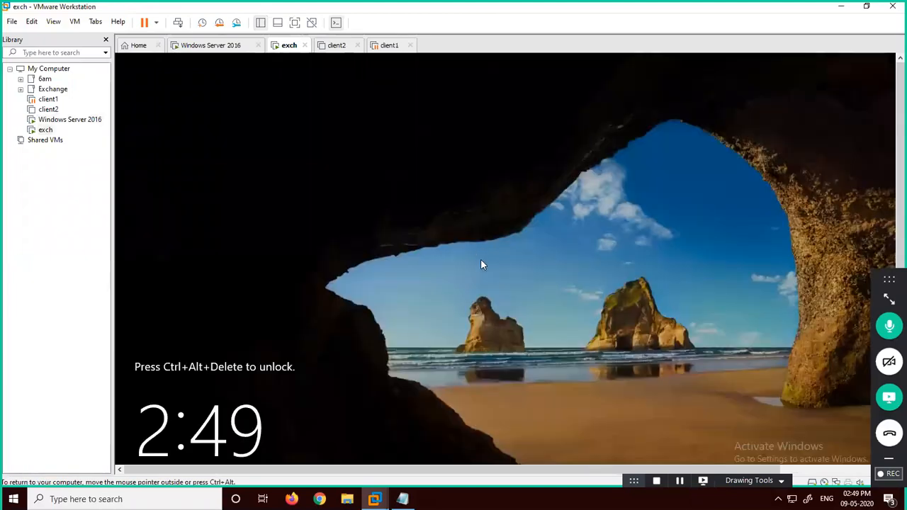
{"action": "key", "text": "ctrl+alt+Return"}
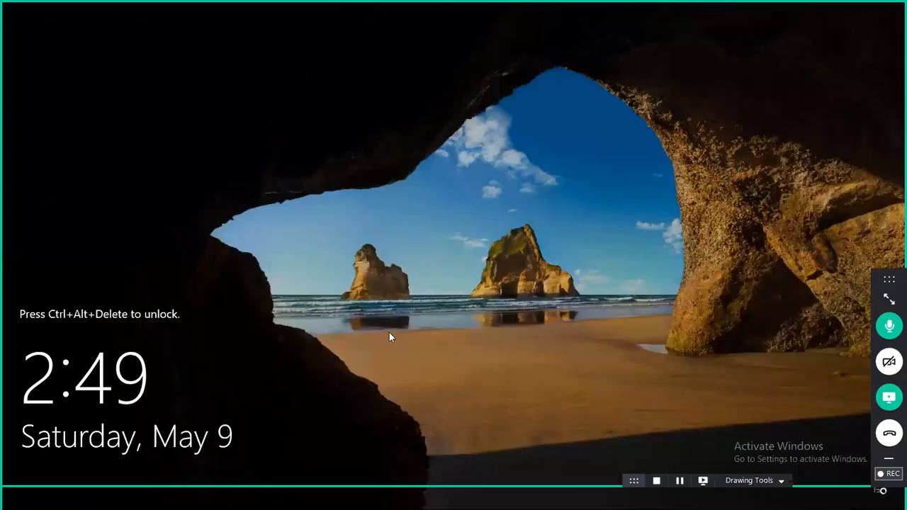
{"action": "mouse_move", "coordinate": [334, 2]}
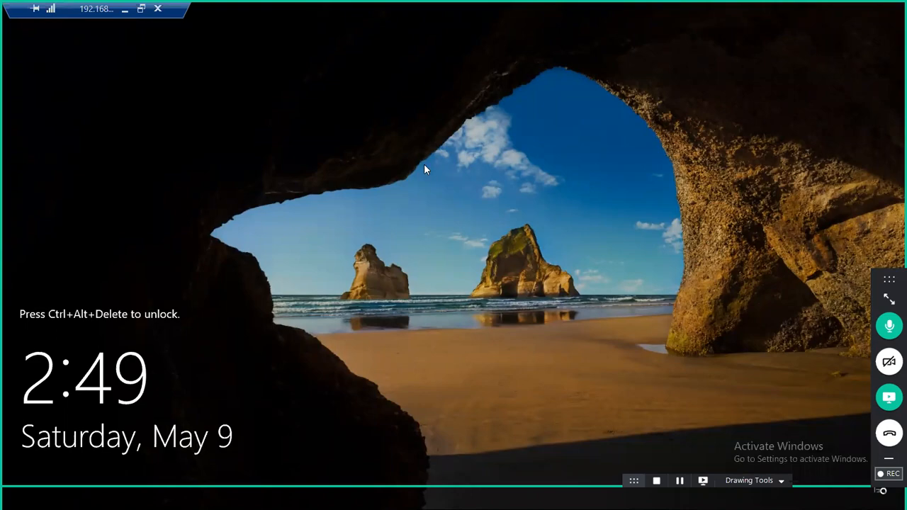
{"action": "key", "text": "ctrl+alt+Insert"}
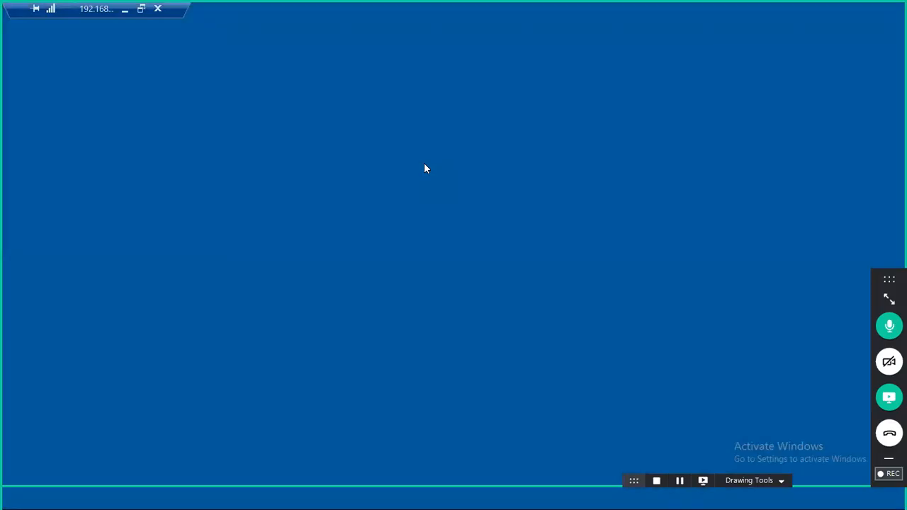
{"action": "type", "text": "•"}
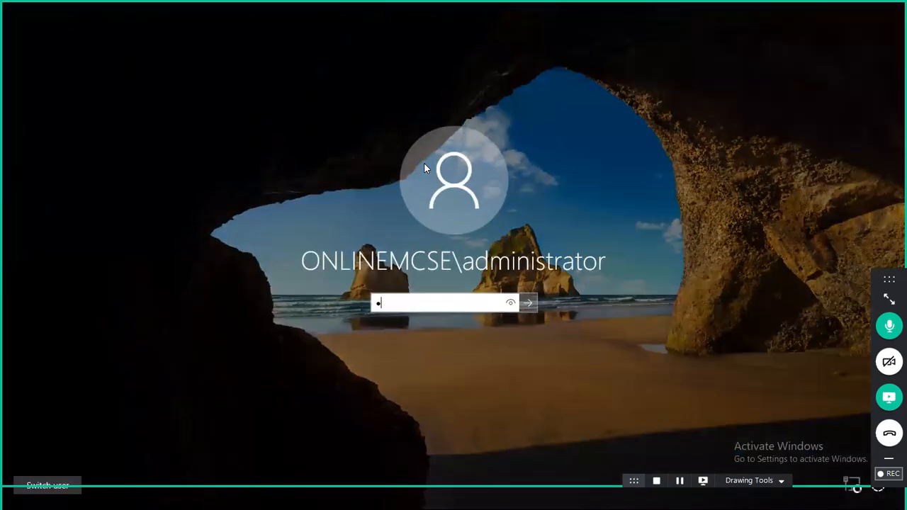
{"action": "type", "text": "••••••"}
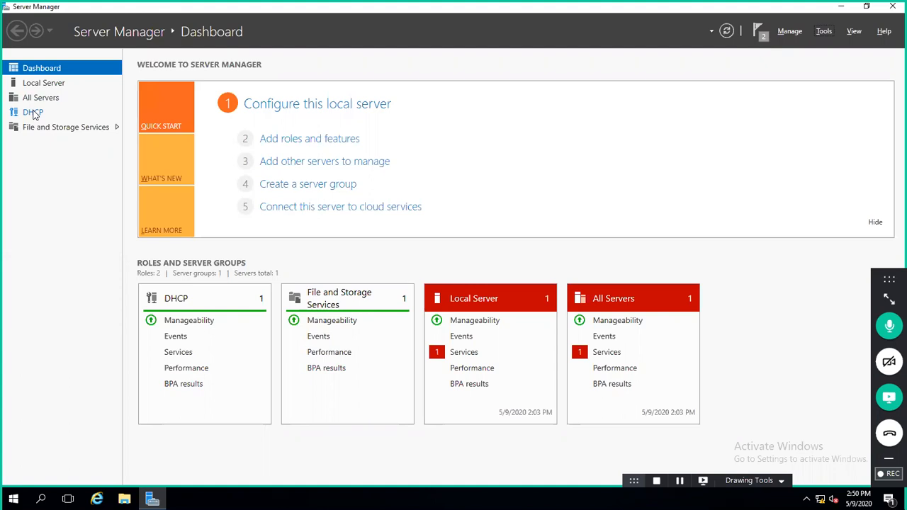
{"action": "key", "text": "super+Pause"}
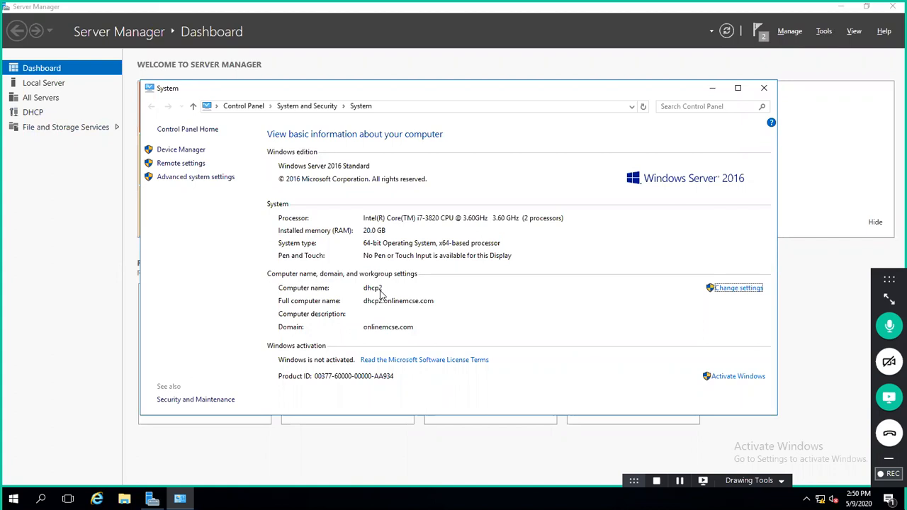
Step: Close System properties, check This PC's drives (C: with 46.6 GB free, DVD), then close Explorer
{"action": "left_click", "coordinate": [763, 88]}
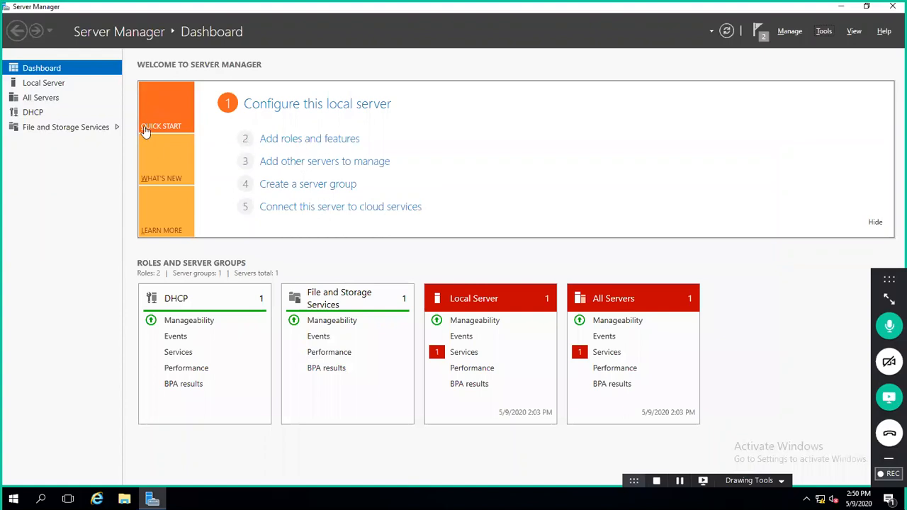
{"action": "left_click", "coordinate": [318, 140]}
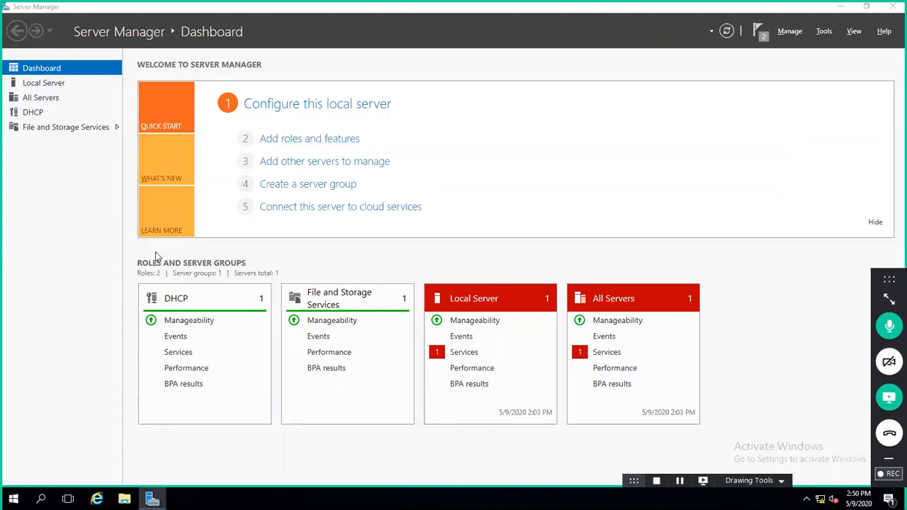
{"action": "key", "text": "super+e"}
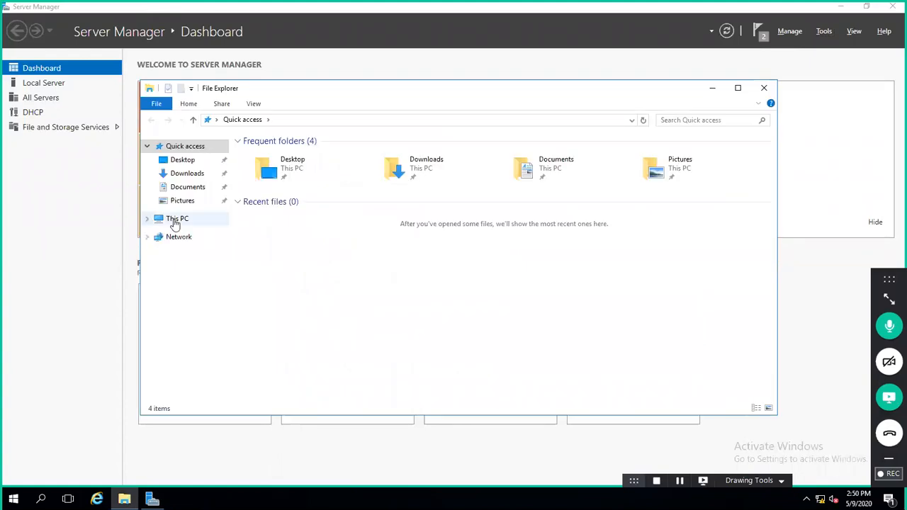
{"action": "left_click", "coordinate": [176, 221]}
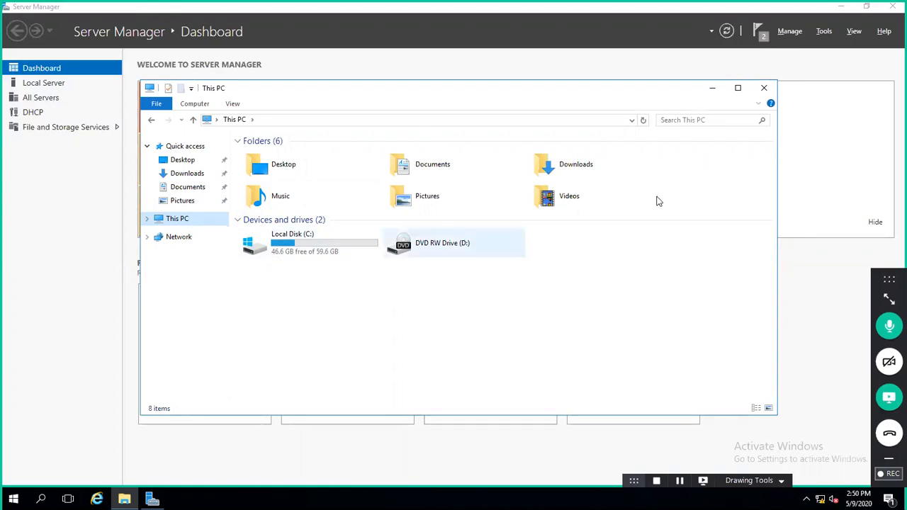
{"action": "left_click", "coordinate": [764, 88]}
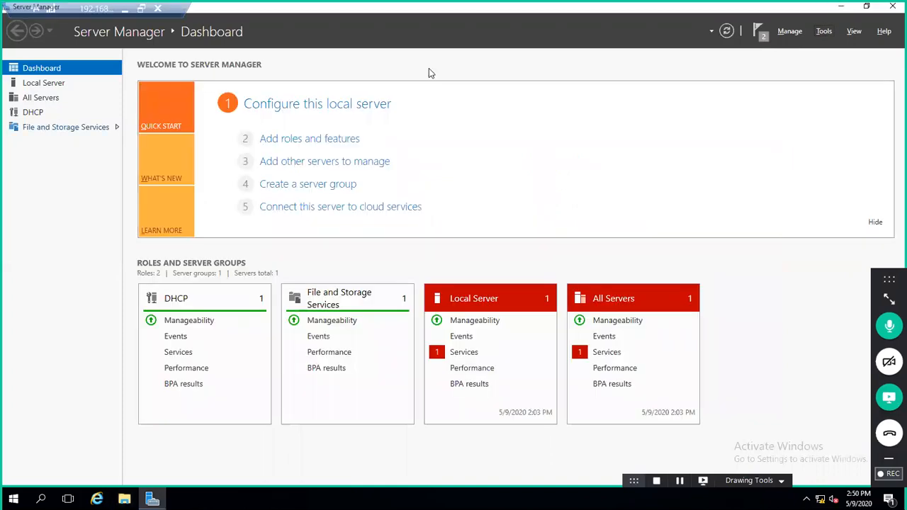
Step: Start Add Roles and Features with role-based installation on the local server
{"action": "left_click", "coordinate": [336, 139]}
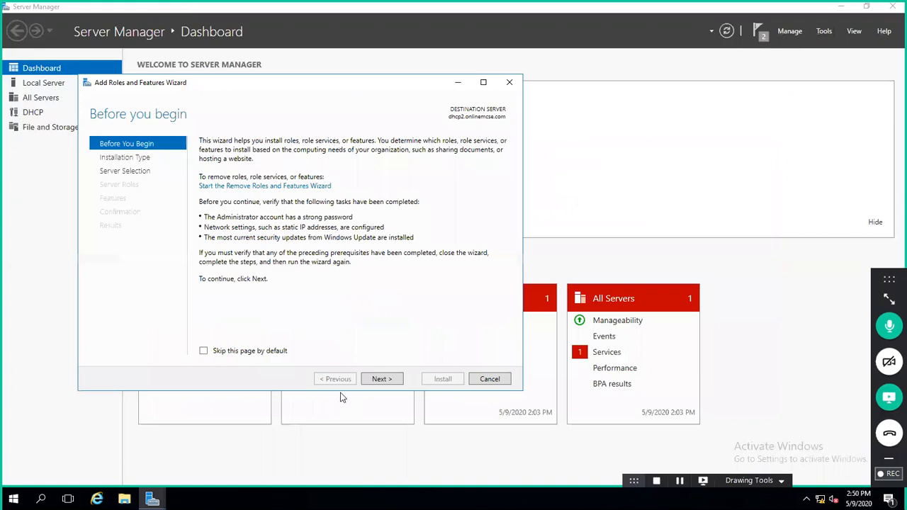
{"action": "left_click", "coordinate": [383, 383]}
{"action": "left_click", "coordinate": [382, 383]}
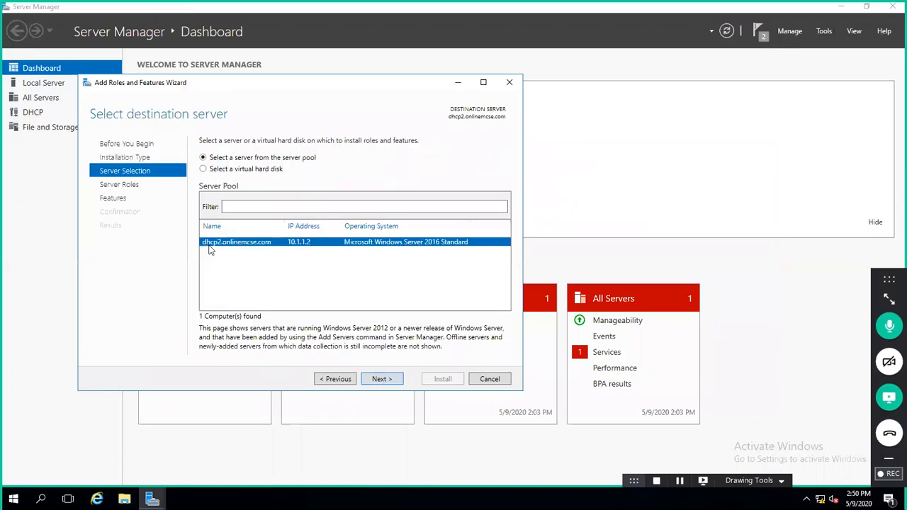
{"action": "left_click", "coordinate": [373, 382]}
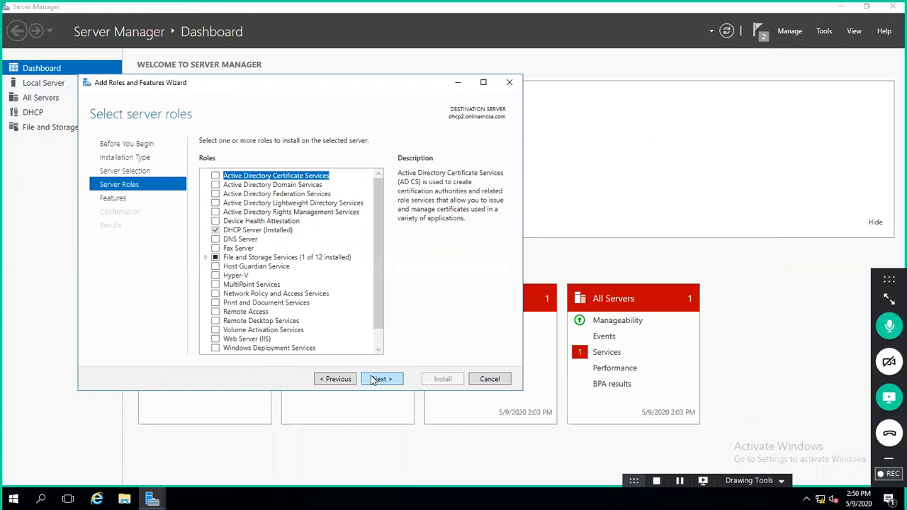
Step: Tick Windows Deployment Services with its management tools and advance past the Features page
{"action": "left_click", "coordinate": [239, 348]}
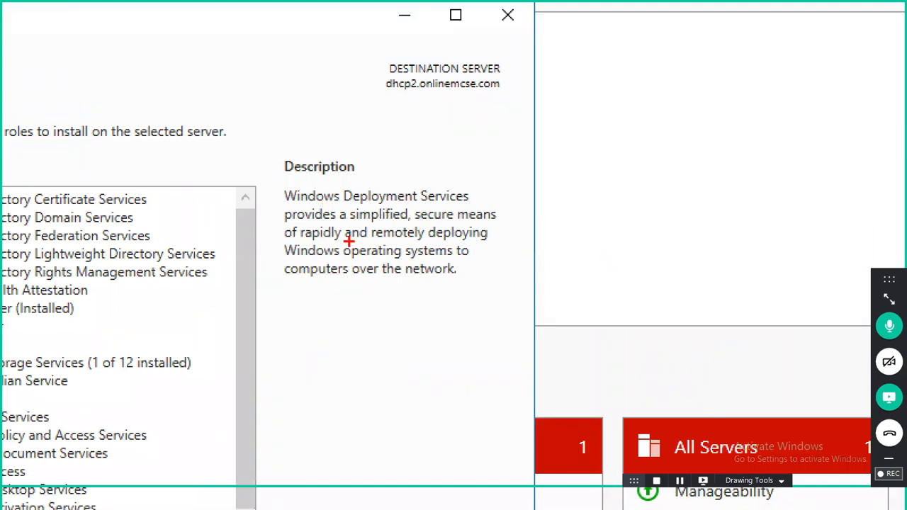
{"action": "left_click_drag", "start_coordinate": [345, 259], "coordinate": [435, 282]}
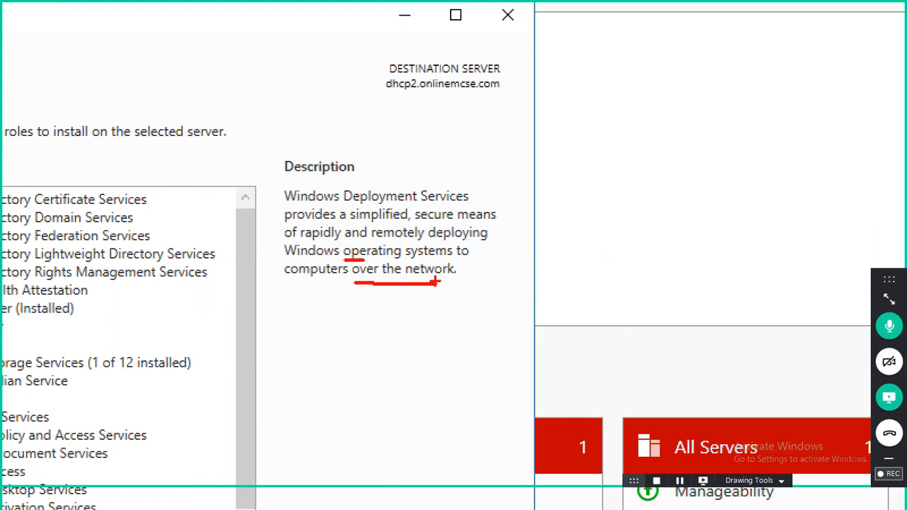
{"action": "left_click_drag", "start_coordinate": [292, 285], "coordinate": [360, 281]}
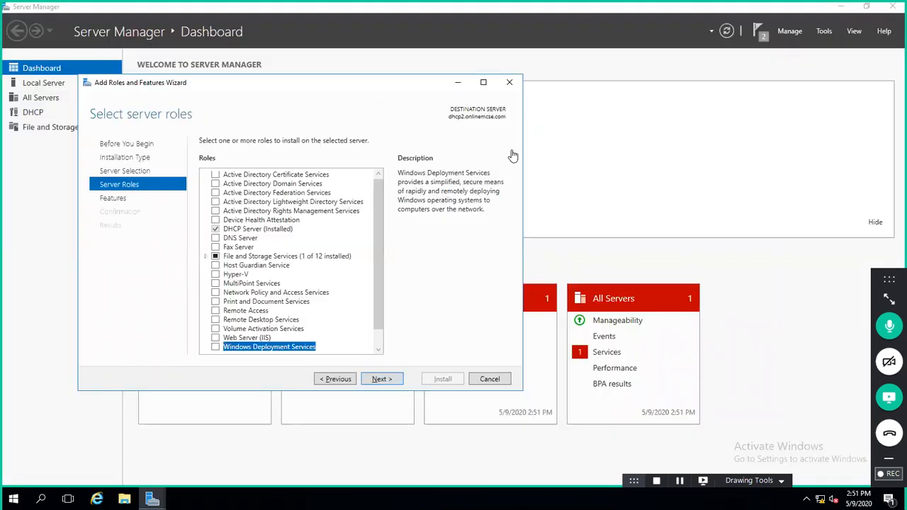
{"action": "left_click", "coordinate": [215, 347]}
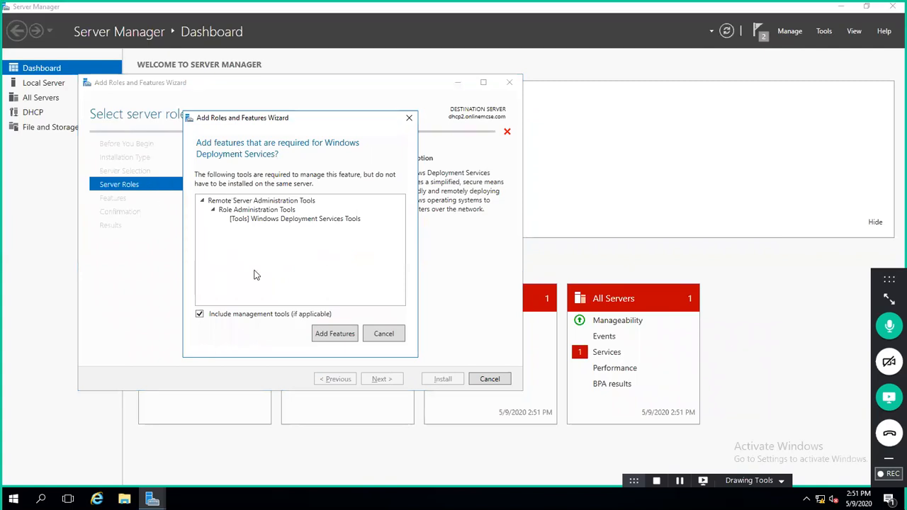
{"action": "left_click", "coordinate": [334, 333]}
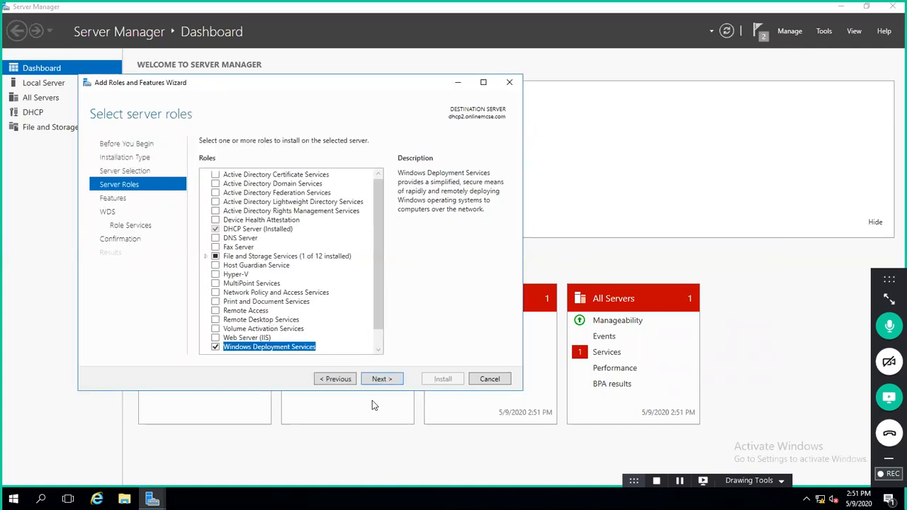
{"action": "left_click", "coordinate": [371, 380]}
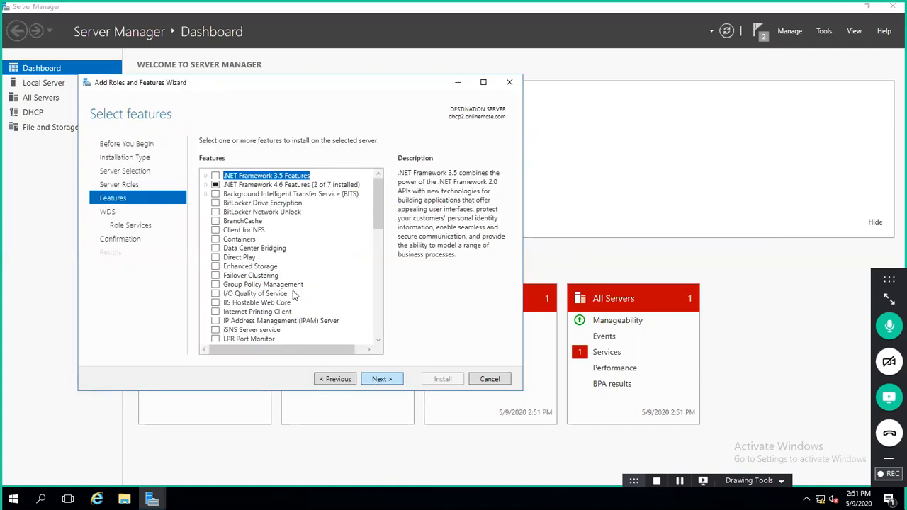
{"action": "left_click", "coordinate": [394, 380]}
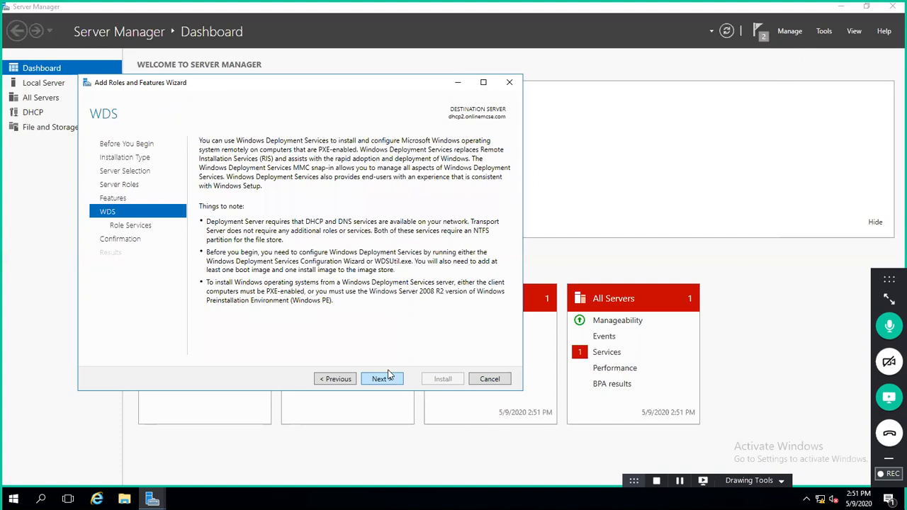
Step: Advance past the WDS page, keeping both Deployment Server and Transport Server role services
{"action": "left_click", "coordinate": [388, 377]}
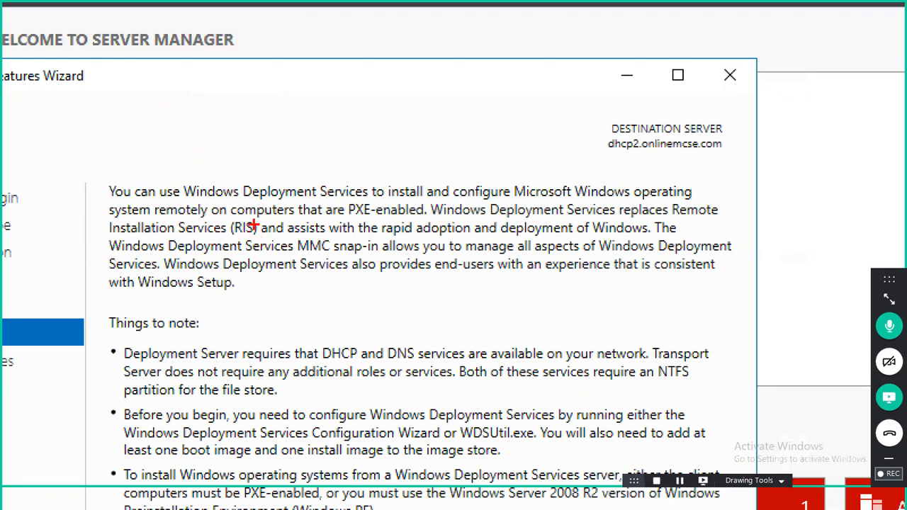
{"action": "mouse_move", "coordinate": [256, 217]}
{"action": "left_mouse_down"}
{"action": "mouse_move", "coordinate": [226, 226]}
{"action": "mouse_move", "coordinate": [237, 234]}
{"action": "left_mouse_up"}
{"action": "left_click_drag", "start_coordinate": [392, 289], "coordinate": [339, 323]}
{"action": "left_click_drag", "start_coordinate": [403, 309], "coordinate": [395, 328]}
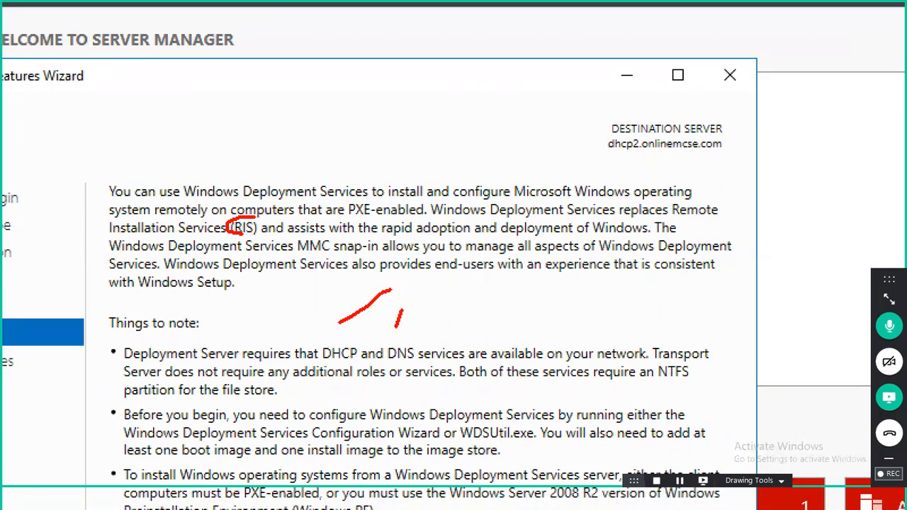
{"action": "left_click_drag", "start_coordinate": [604, 387], "coordinate": [673, 387]}
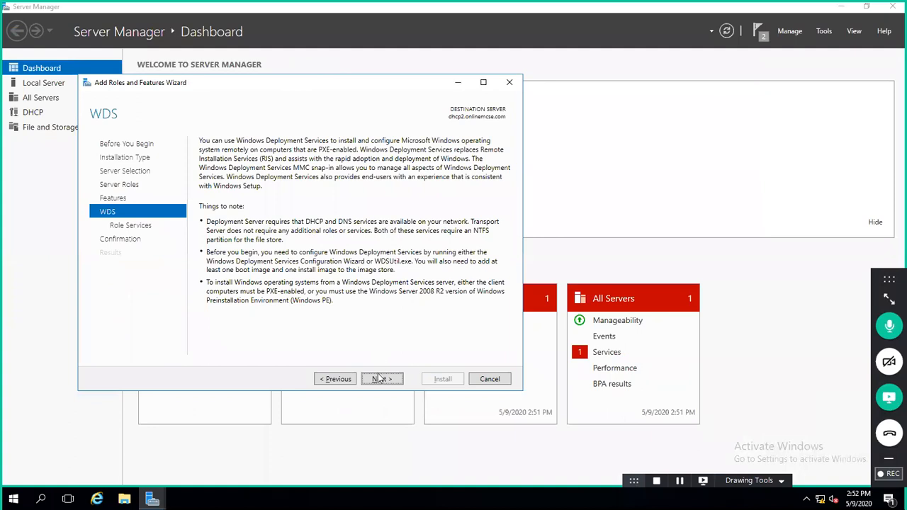
{"action": "left_click", "coordinate": [380, 379]}
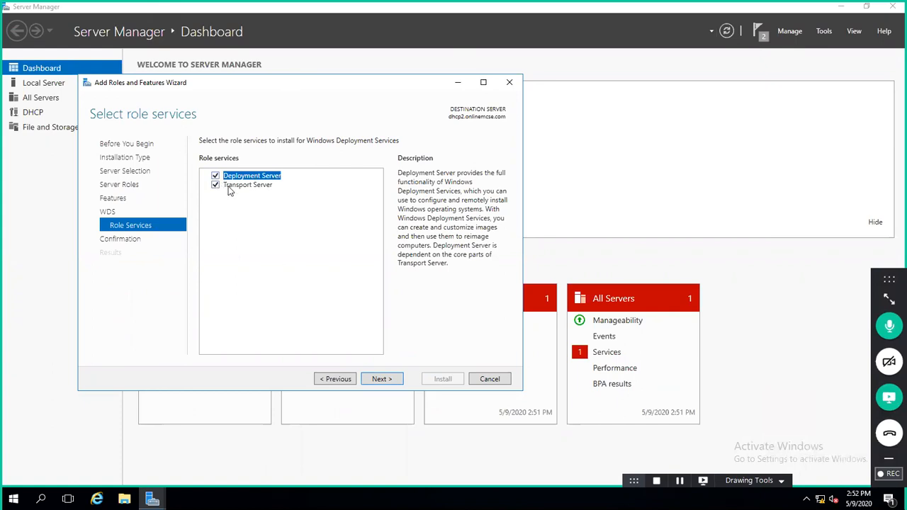
{"action": "left_click", "coordinate": [382, 380]}
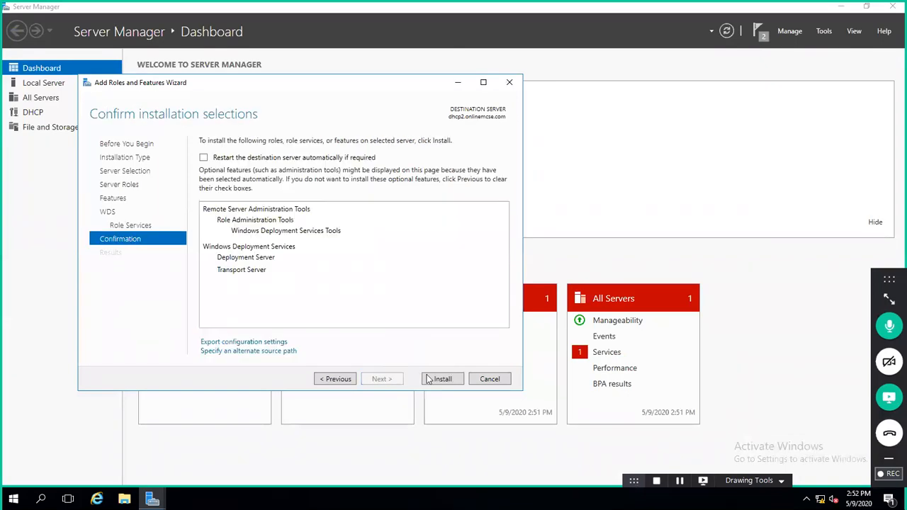
Step: Install the WDS role, close the wizard after success, and open the Tools menu
{"action": "left_click", "coordinate": [449, 378]}
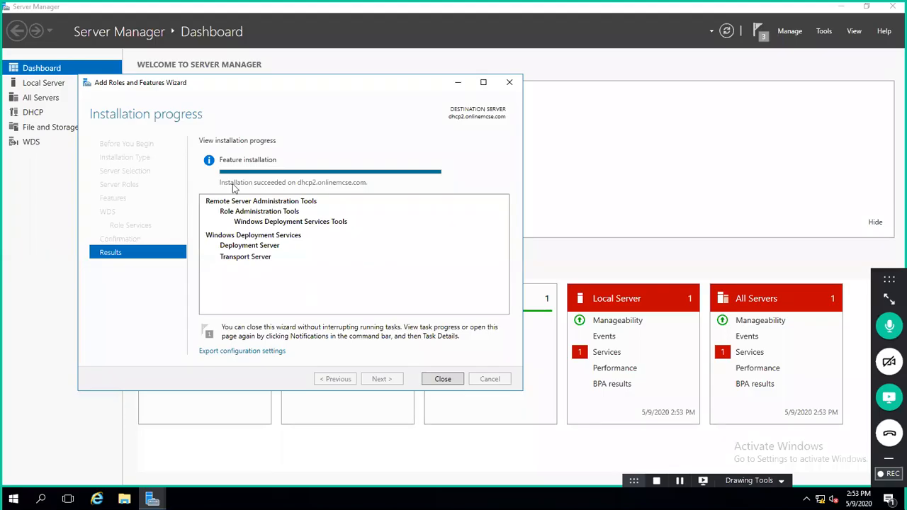
{"action": "left_click", "coordinate": [437, 379]}
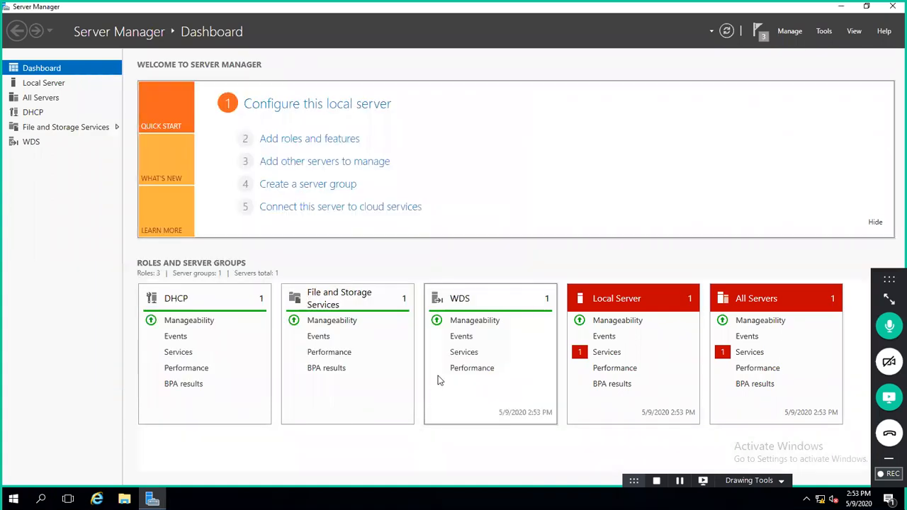
{"action": "left_click", "coordinate": [824, 31]}
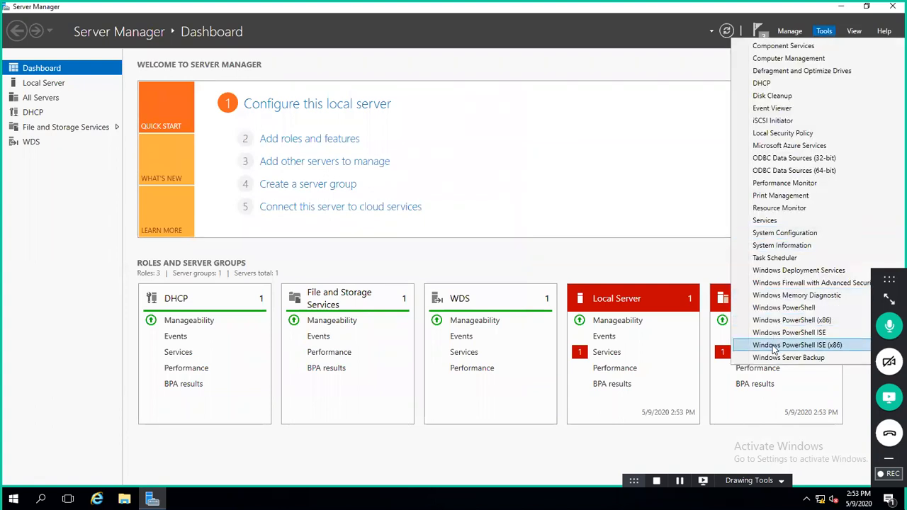
Step: Launch the WDS console maximized and select dhcp2.onlinemcse.com under Servers for its actions
{"action": "left_click", "coordinate": [785, 246]}
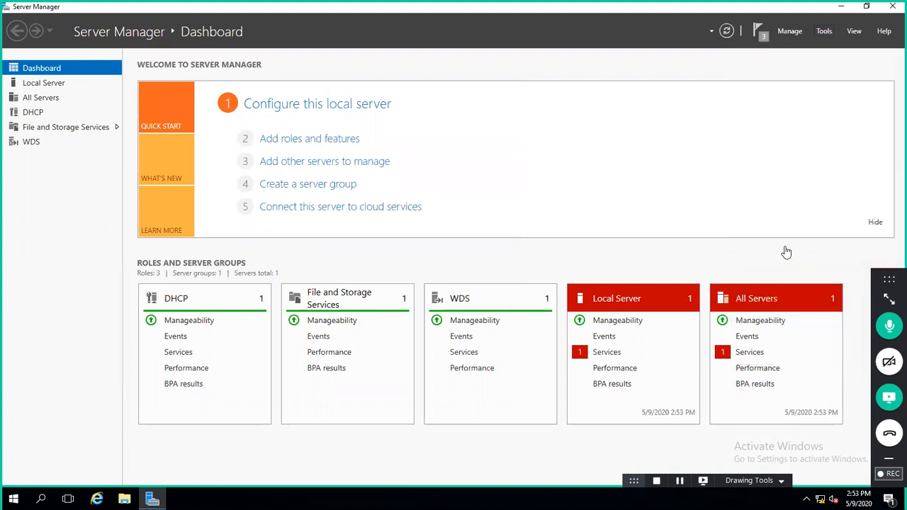
{"action": "left_click", "coordinate": [822, 32]}
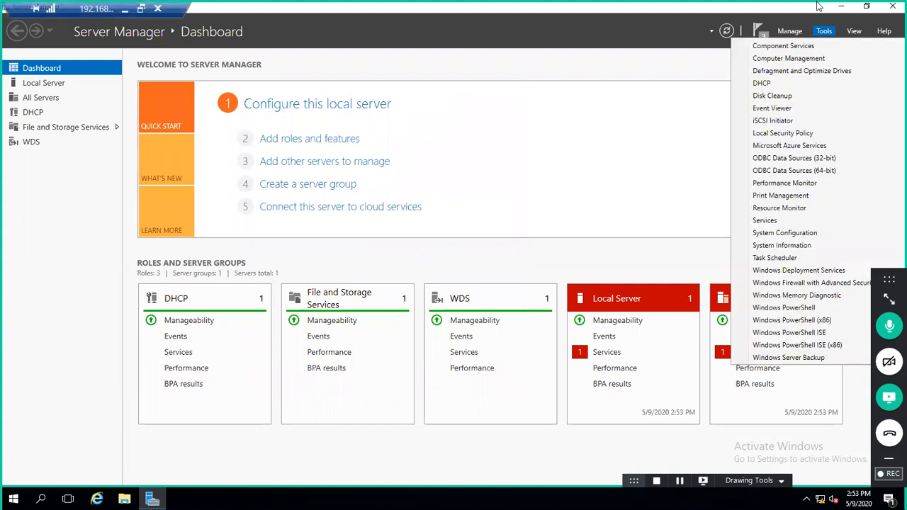
{"action": "left_click", "coordinate": [775, 5]}
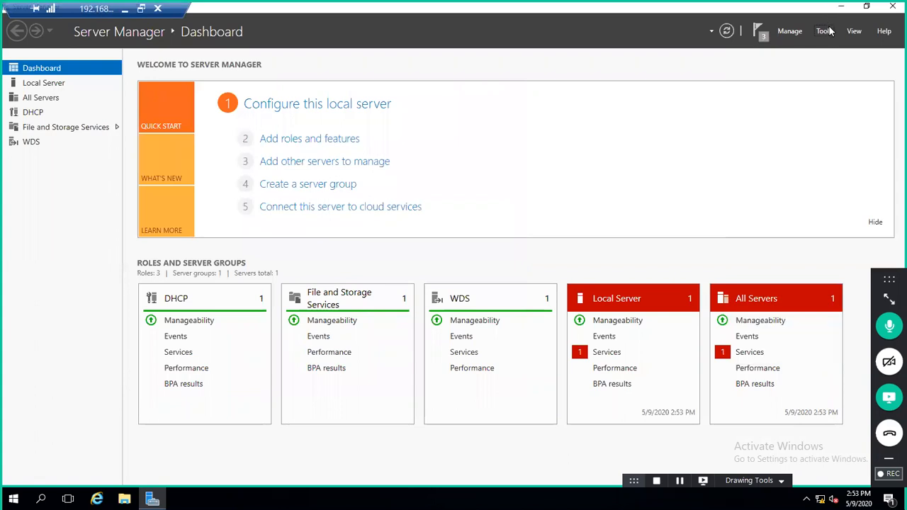
{"action": "left_click", "coordinate": [825, 31]}
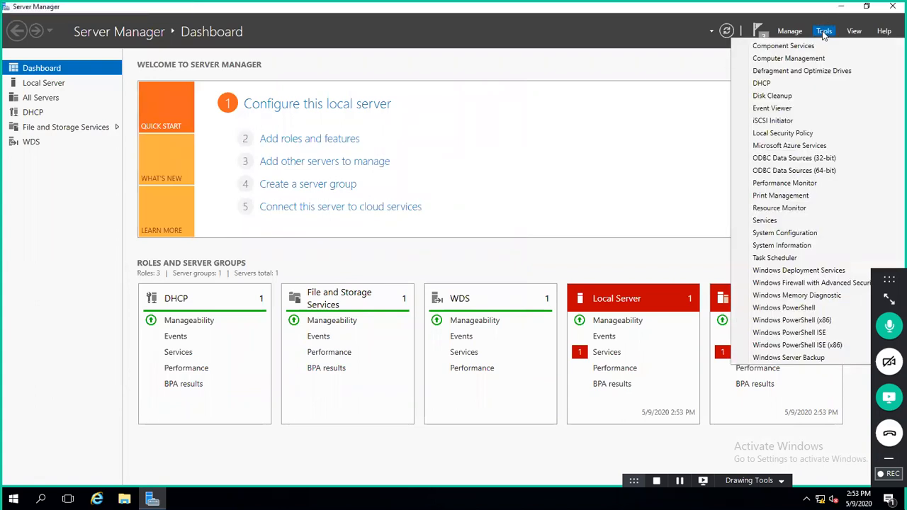
{"action": "left_click", "coordinate": [792, 270]}
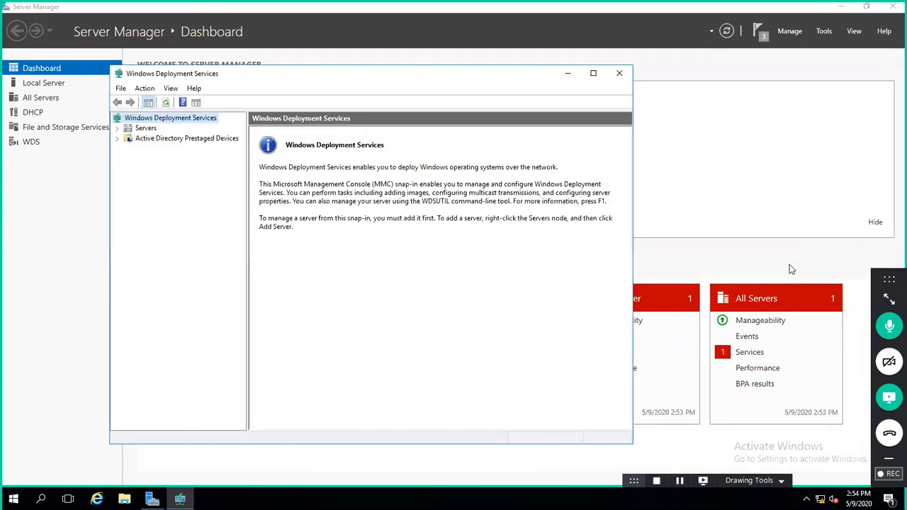
{"action": "key", "text": "Down"}
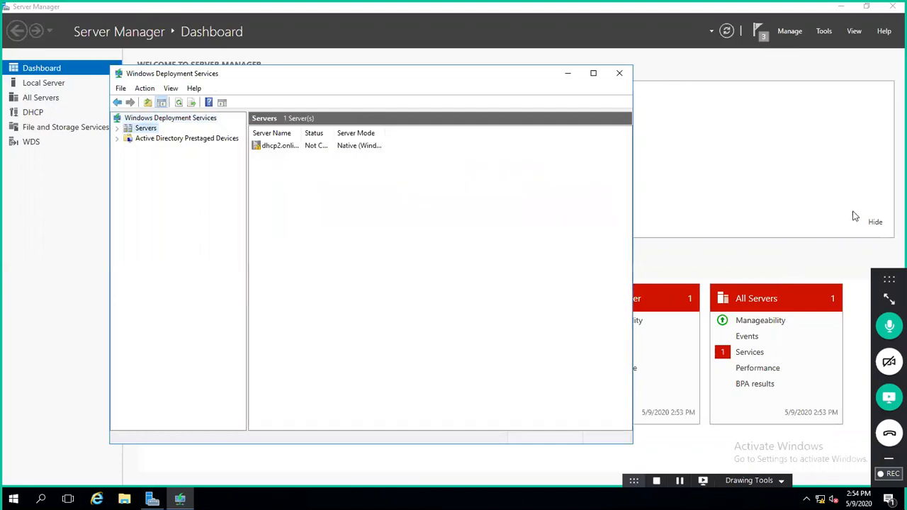
{"action": "left_click", "coordinate": [592, 75]}
{"action": "left_click", "coordinate": [7, 59]}
{"action": "left_click", "coordinate": [27, 71]}
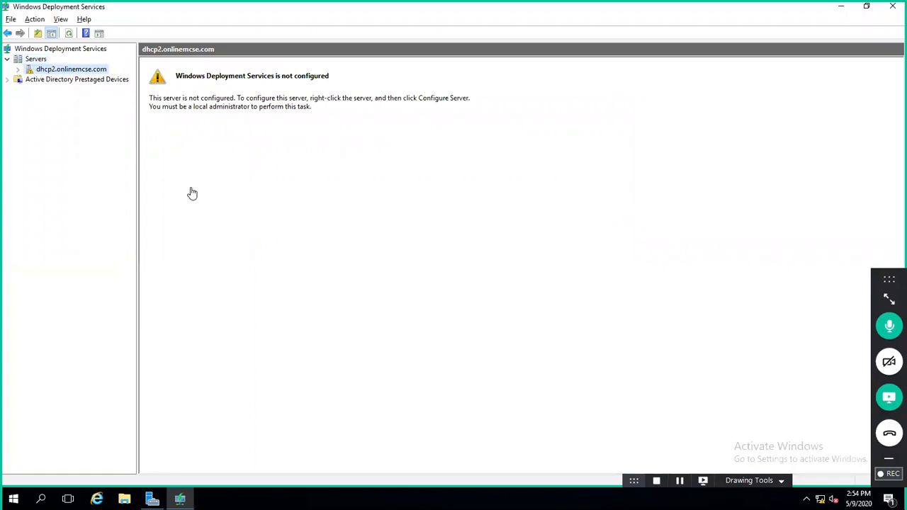
{"action": "key", "text": "ctrl+1"}
{"action": "right_click", "coordinate": [57, 71]}
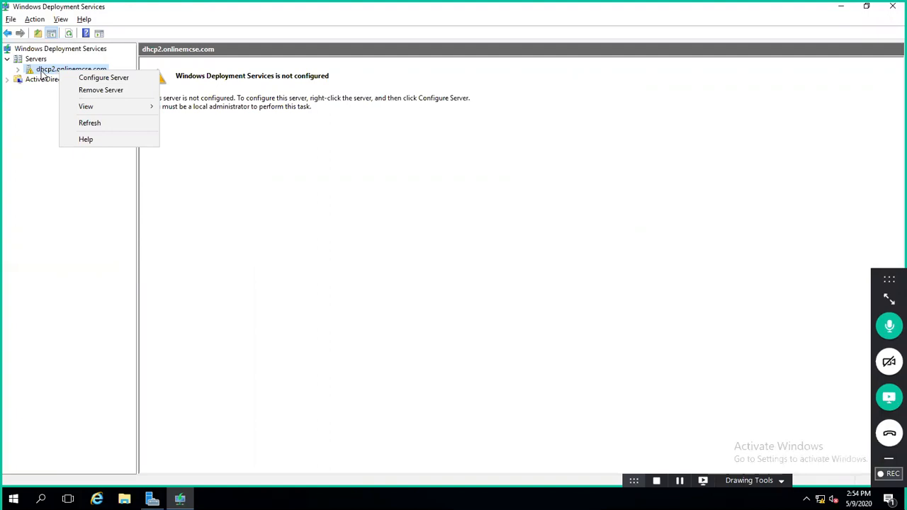
Step: Start Configure Server, mark up the AD domain, standalone and DHCP requirements, then continue
{"action": "left_click", "coordinate": [83, 80]}
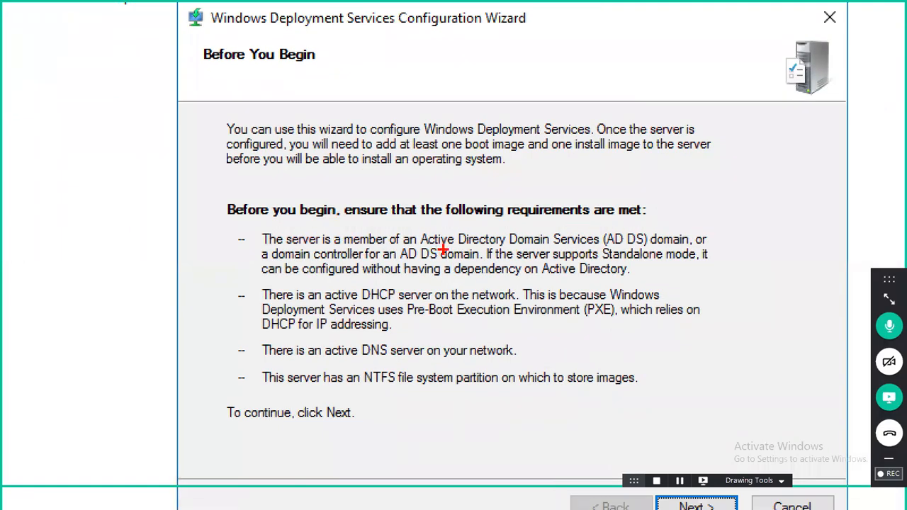
{"action": "left_click_drag", "start_coordinate": [443, 252], "coordinate": [513, 247]}
{"action": "left_click_drag", "start_coordinate": [423, 257], "coordinate": [385, 287]}
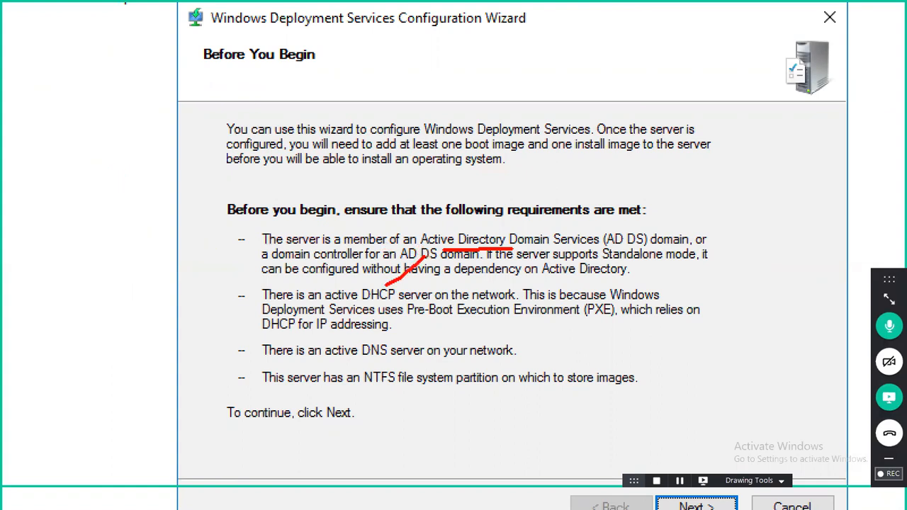
{"action": "mouse_move", "coordinate": [326, 371]}
{"action": "left_mouse_down"}
{"action": "mouse_move", "coordinate": [374, 362]}
{"action": "mouse_move", "coordinate": [395, 389]}
{"action": "mouse_move", "coordinate": [399, 382]}
{"action": "left_mouse_up"}
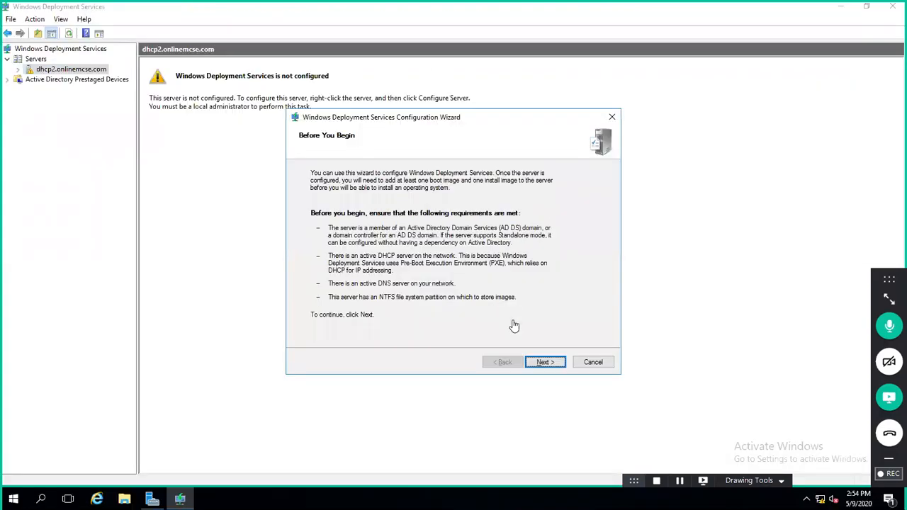
{"action": "left_click", "coordinate": [544, 363]}
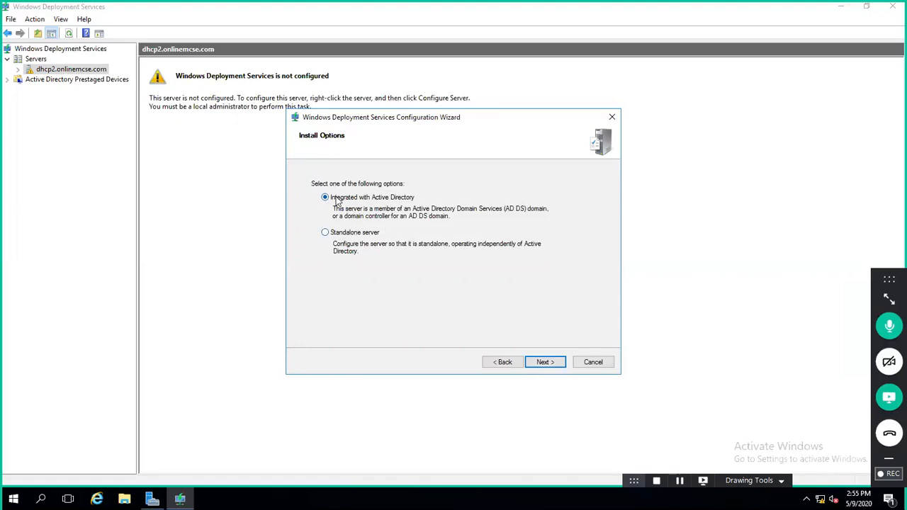
Step: Keep Active Directory integration, then check This PC's drives for the C:\RemoteInstall folder path
{"action": "left_click", "coordinate": [555, 364]}
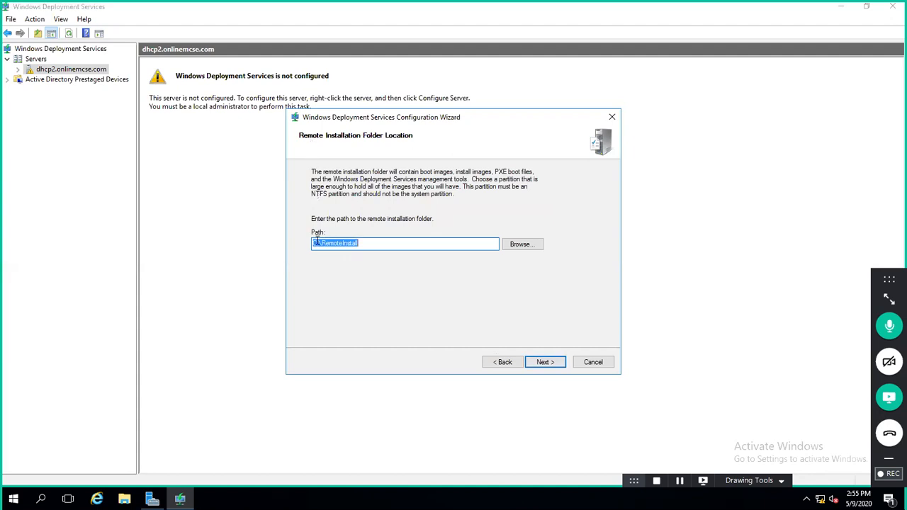
{"action": "left_click_drag", "start_coordinate": [318, 243], "coordinate": [306, 244]}
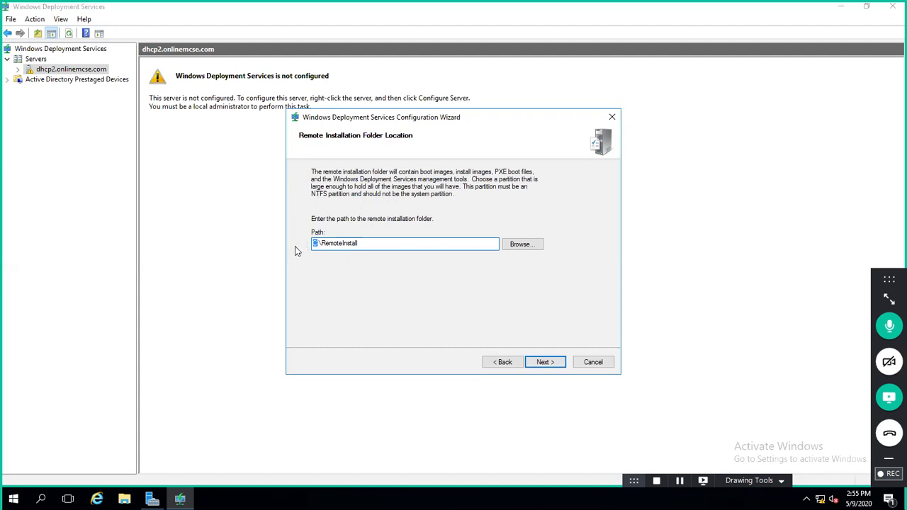
{"action": "key", "text": "super+e"}
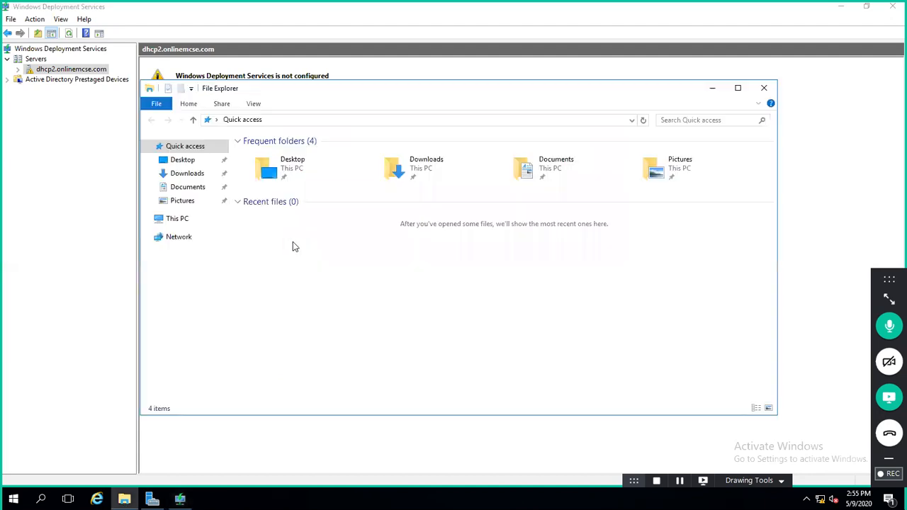
{"action": "left_click", "coordinate": [178, 219]}
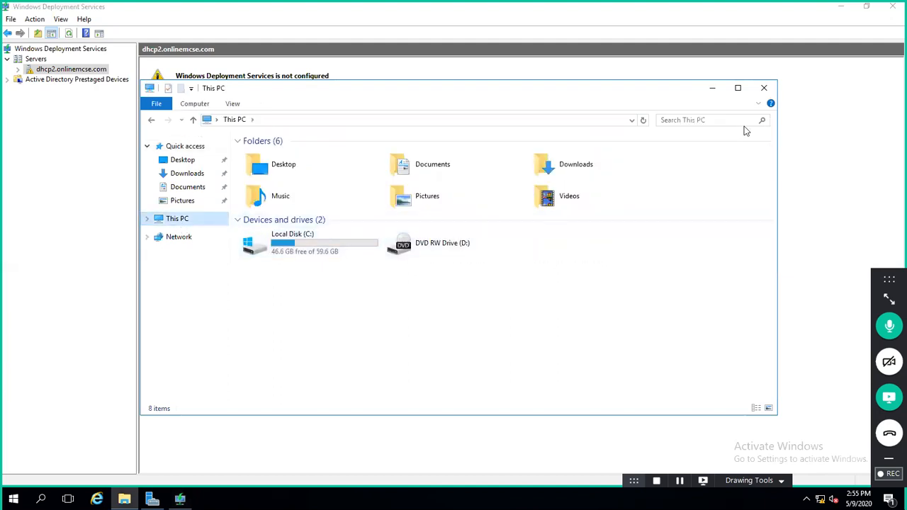
{"action": "left_click", "coordinate": [764, 88]}
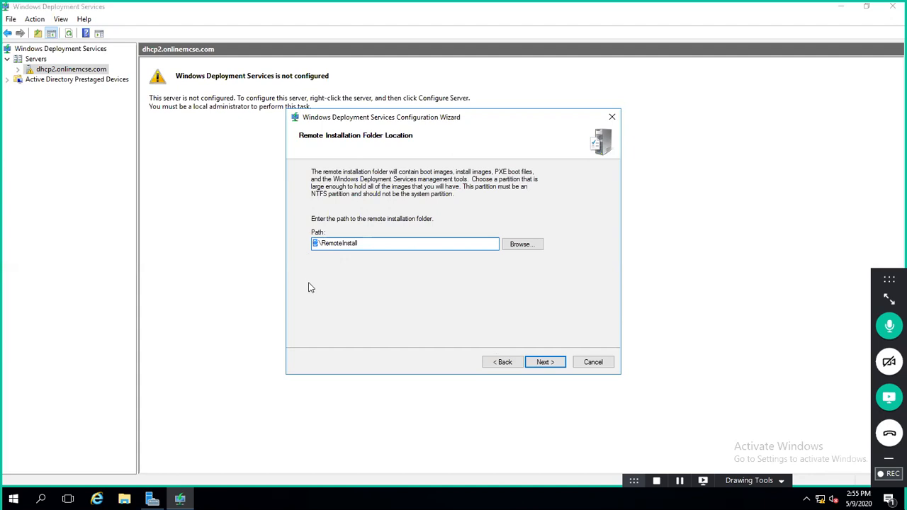
Step: Keep C:\RemoteInstall on the system volume, marking up the warning before accepting it
{"action": "left_click", "coordinate": [539, 363]}
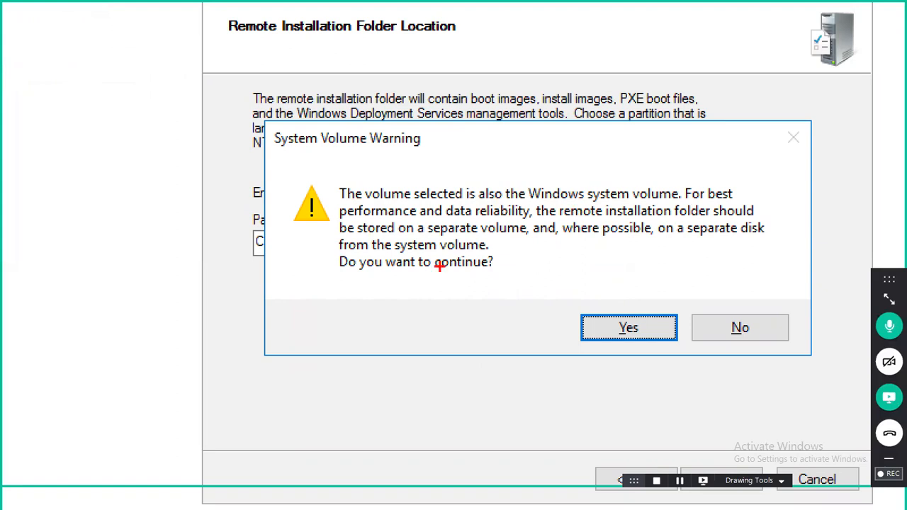
{"action": "left_click_drag", "start_coordinate": [654, 248], "coordinate": [730, 249]}
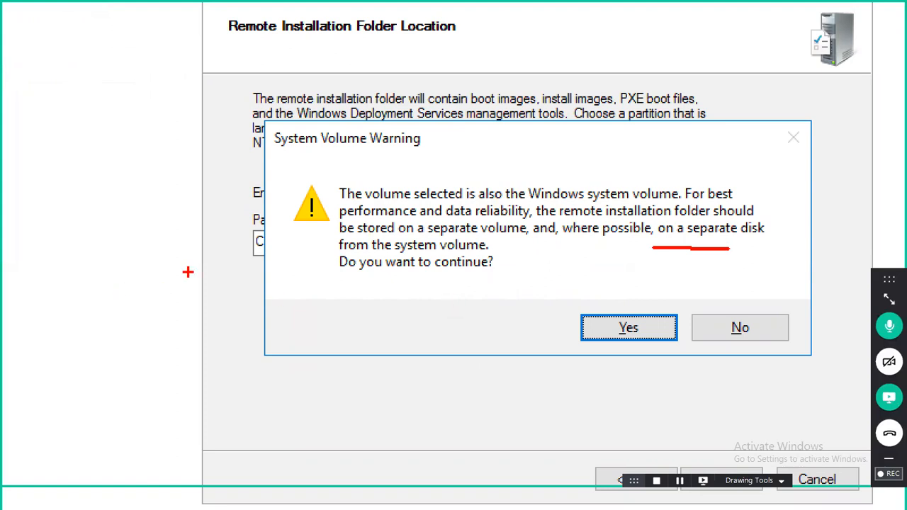
{"action": "mouse_move", "coordinate": [243, 241]}
{"action": "left_mouse_down"}
{"action": "mouse_move", "coordinate": [261, 254]}
{"action": "mouse_move", "coordinate": [245, 249]}
{"action": "mouse_move", "coordinate": [231, 259]}
{"action": "left_mouse_up"}
{"action": "mouse_move", "coordinate": [224, 306]}
{"action": "left_mouse_down"}
{"action": "mouse_move", "coordinate": [222, 346]}
{"action": "mouse_move", "coordinate": [232, 345]}
{"action": "left_mouse_up"}
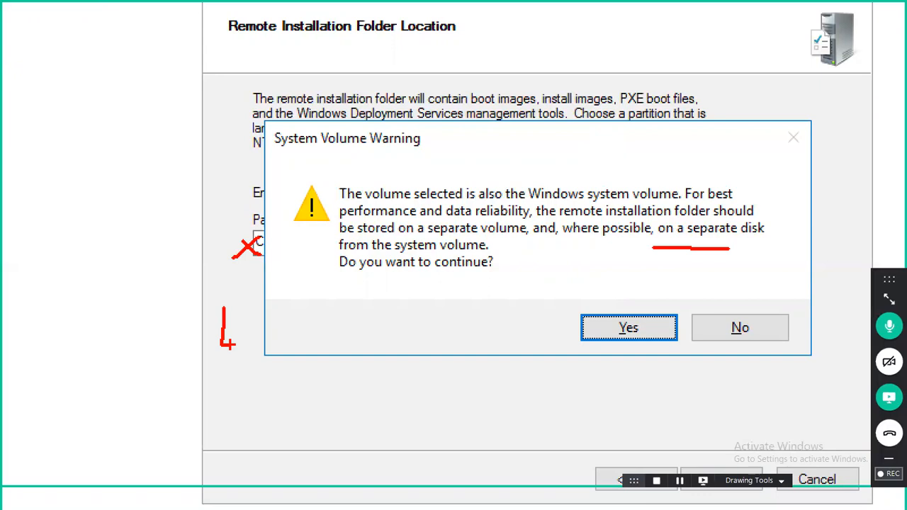
{"action": "key", "text": "Escape"}
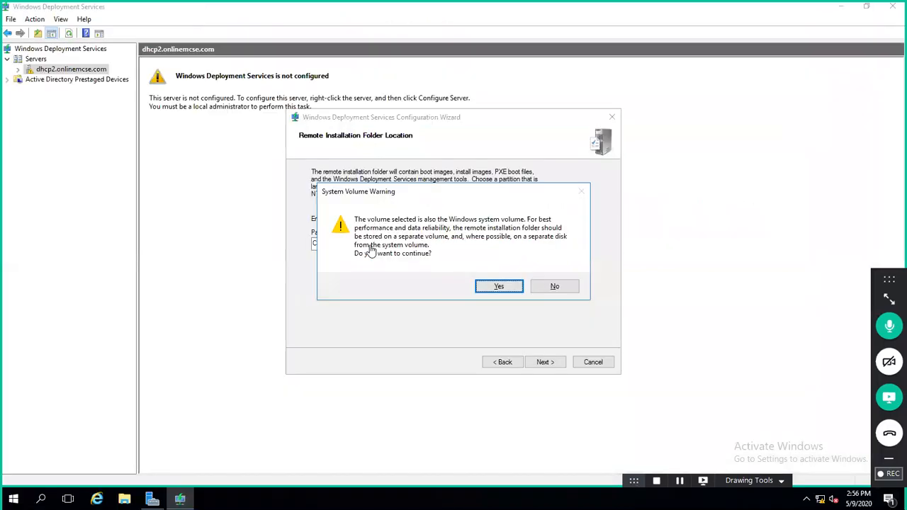
{"action": "left_click", "coordinate": [505, 287]}
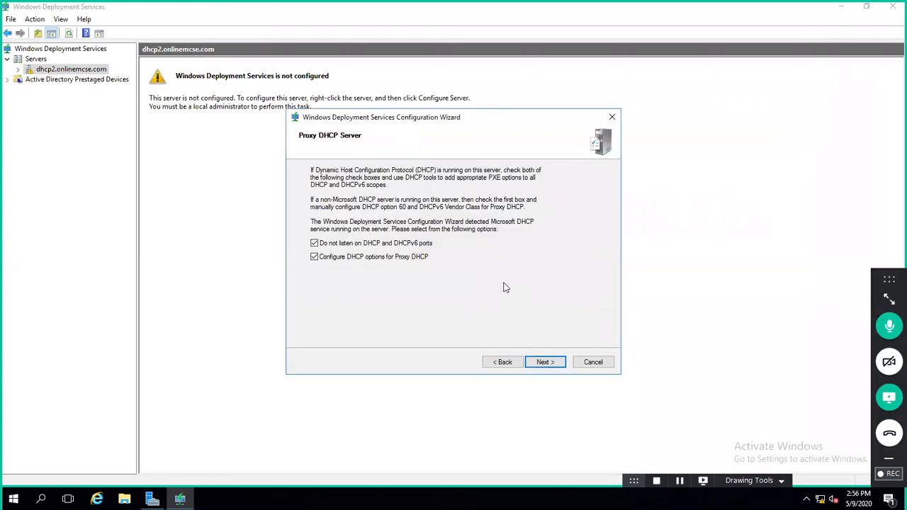
{"action": "key", "text": "ctrl+1"}
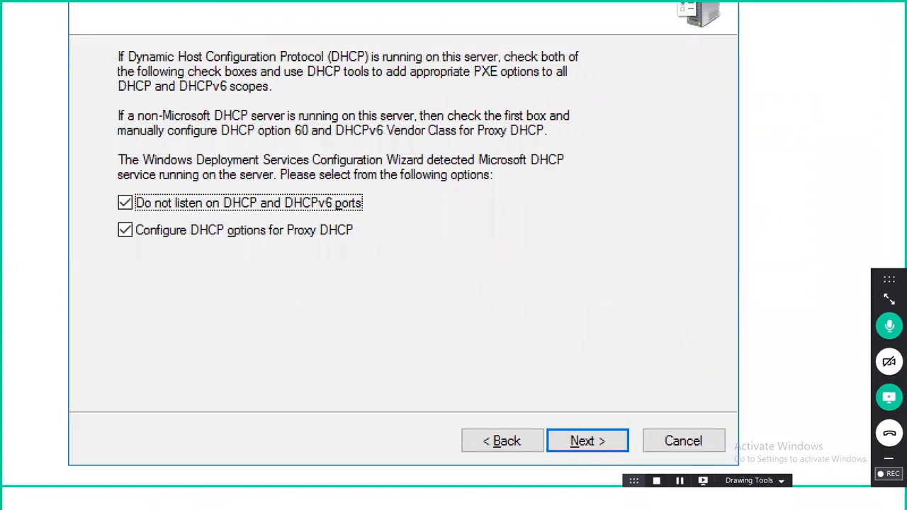
{"action": "left_click", "coordinate": [457, 185]}
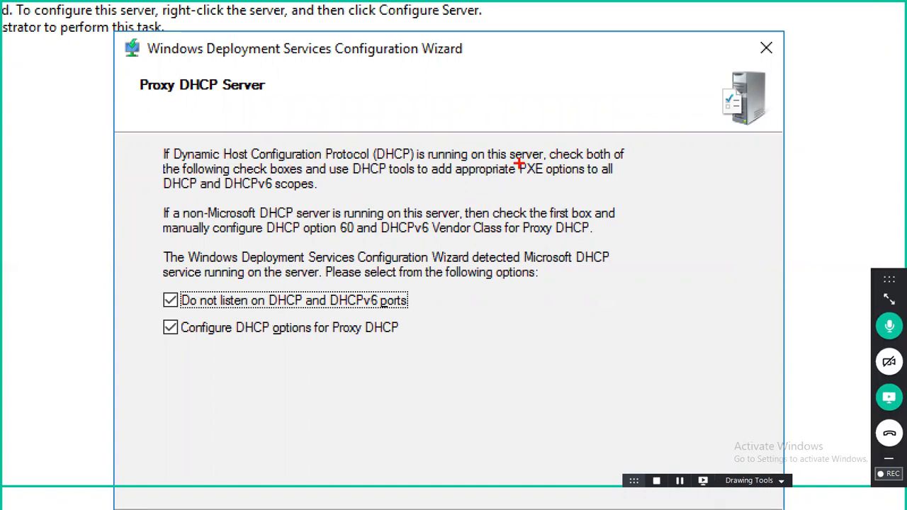
{"action": "mouse_move", "coordinate": [632, 247]}
{"action": "left_mouse_down"}
{"action": "mouse_move", "coordinate": [674, 369]}
{"action": "mouse_move", "coordinate": [695, 400]}
{"action": "left_mouse_up"}
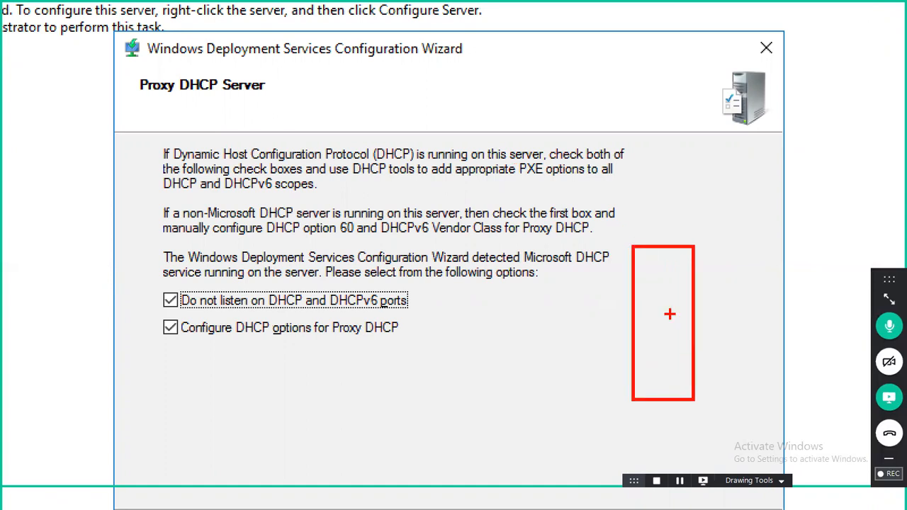
{"action": "left_click", "coordinate": [649, 326]}
{"action": "type", "text": "WDS"}
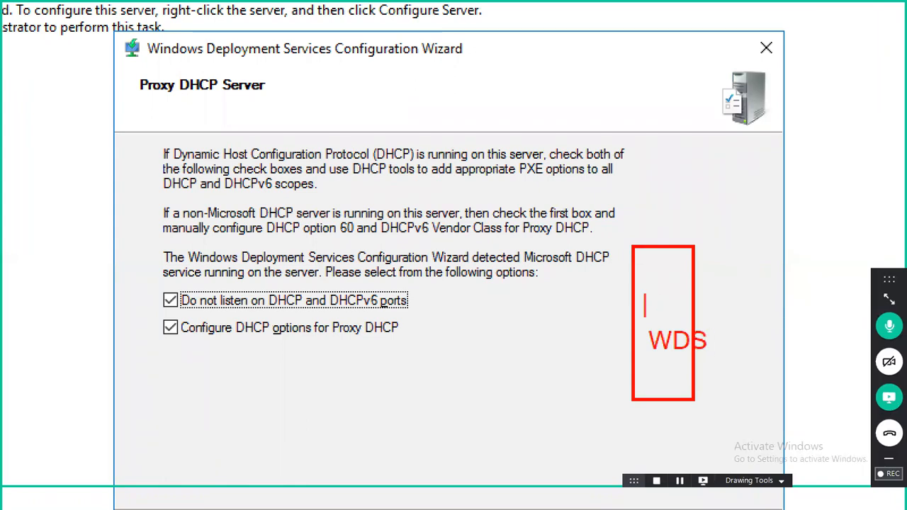
{"action": "left_click", "coordinate": [647, 298]}
{"action": "type", "text": "DC"}
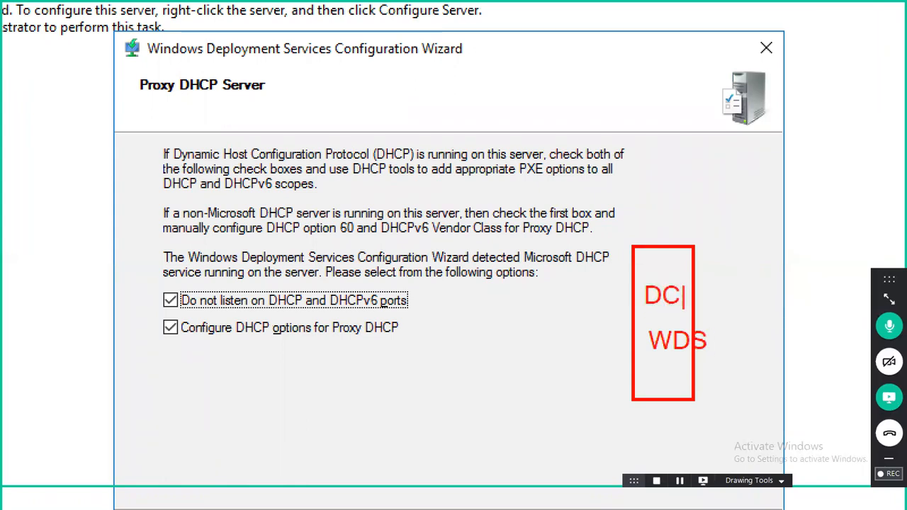
{"action": "key", "text": "BackSpace"}
{"action": "type", "text": "HC"}
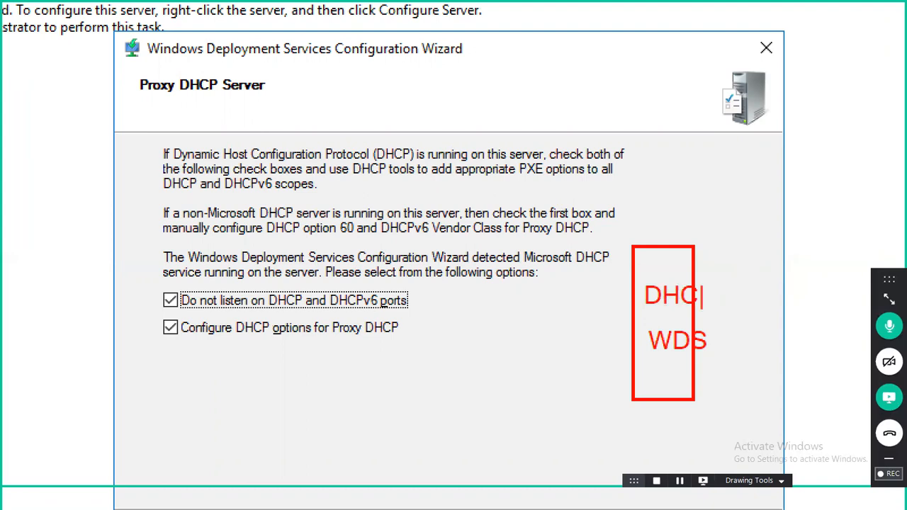
{"action": "type", "text": "P"}
{"action": "mouse_move", "coordinate": [719, 283]}
{"action": "left_mouse_down"}
{"action": "mouse_move", "coordinate": [747, 310]}
{"action": "mouse_move", "coordinate": [717, 350]}
{"action": "left_mouse_up"}
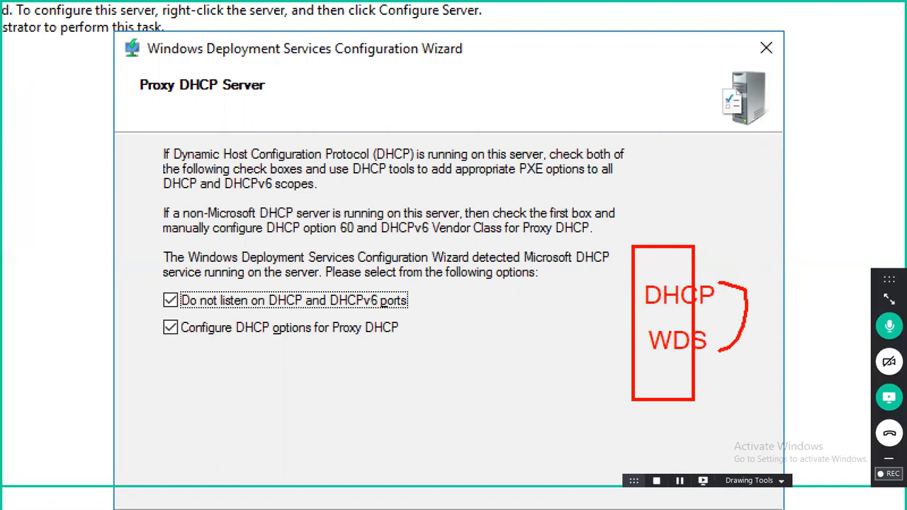
{"action": "mouse_move", "coordinate": [136, 284]}
{"action": "left_mouse_down"}
{"action": "mouse_move", "coordinate": [178, 357]}
{"action": "mouse_move", "coordinate": [188, 358]}
{"action": "left_mouse_up"}
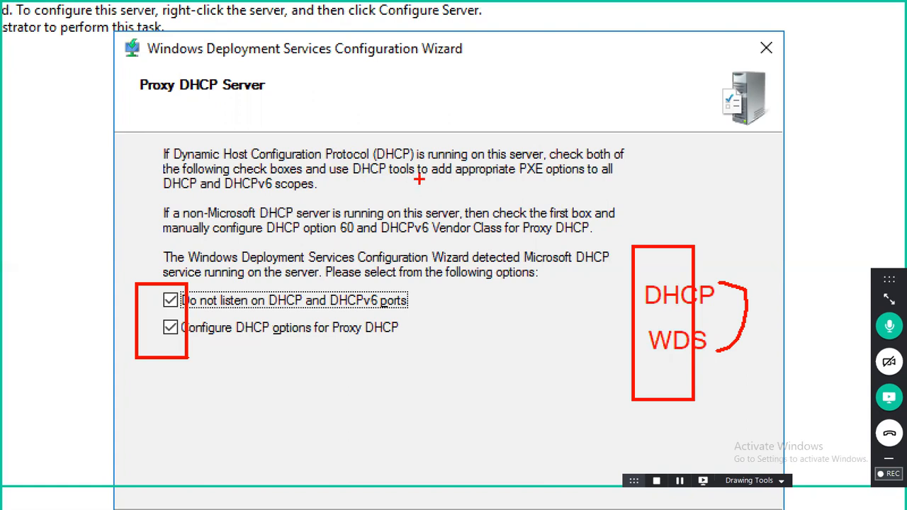
{"action": "left_click_drag", "start_coordinate": [420, 180], "coordinate": [507, 182]}
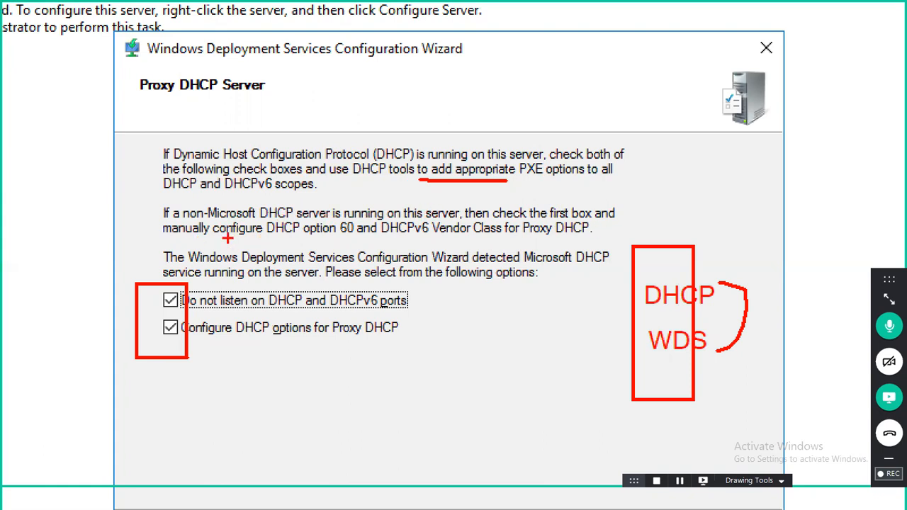
{"action": "left_click_drag", "start_coordinate": [308, 239], "coordinate": [345, 241]}
{"action": "left_click_drag", "start_coordinate": [462, 322], "coordinate": [519, 441]}
{"action": "left_click_drag", "start_coordinate": [561, 314], "coordinate": [519, 359]}
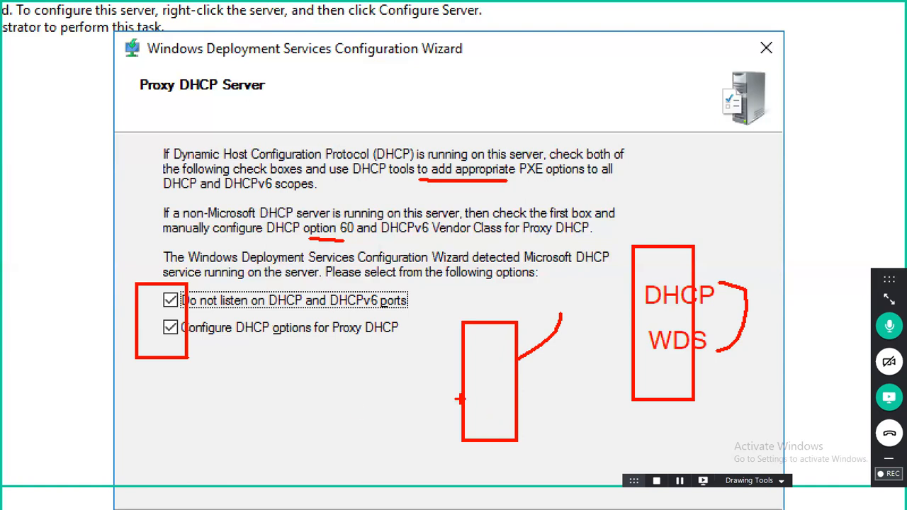
{"action": "left_click_drag", "start_coordinate": [319, 366], "coordinate": [364, 457]}
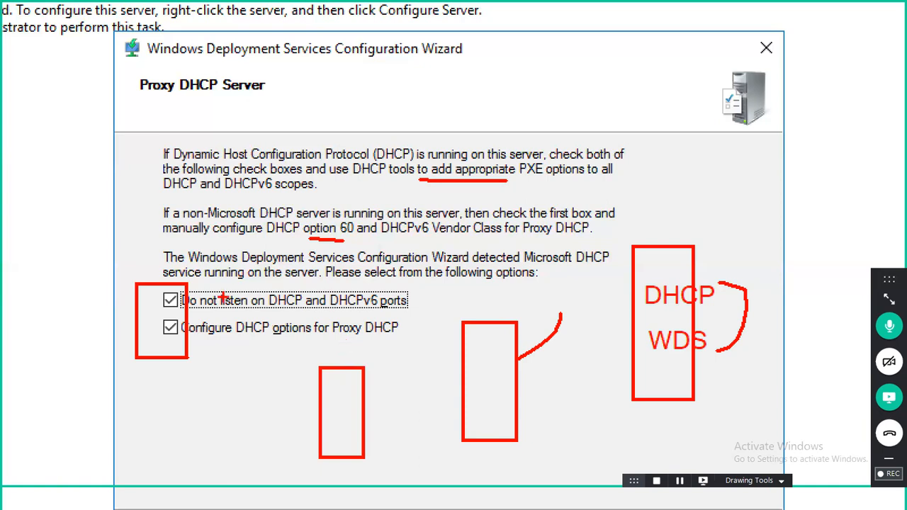
{"action": "left_click", "coordinate": [175, 298]}
{"action": "left_click_drag", "start_coordinate": [141, 325], "coordinate": [221, 343]}
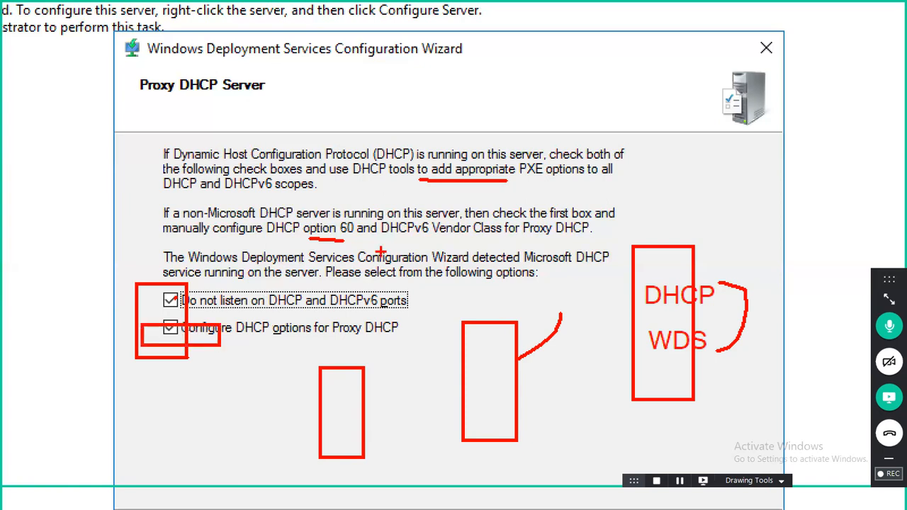
{"action": "mouse_move", "coordinate": [333, 245]}
{"action": "left_mouse_down"}
{"action": "mouse_move", "coordinate": [374, 241]}
{"action": "mouse_move", "coordinate": [339, 228]}
{"action": "mouse_move", "coordinate": [334, 240]}
{"action": "left_mouse_up"}
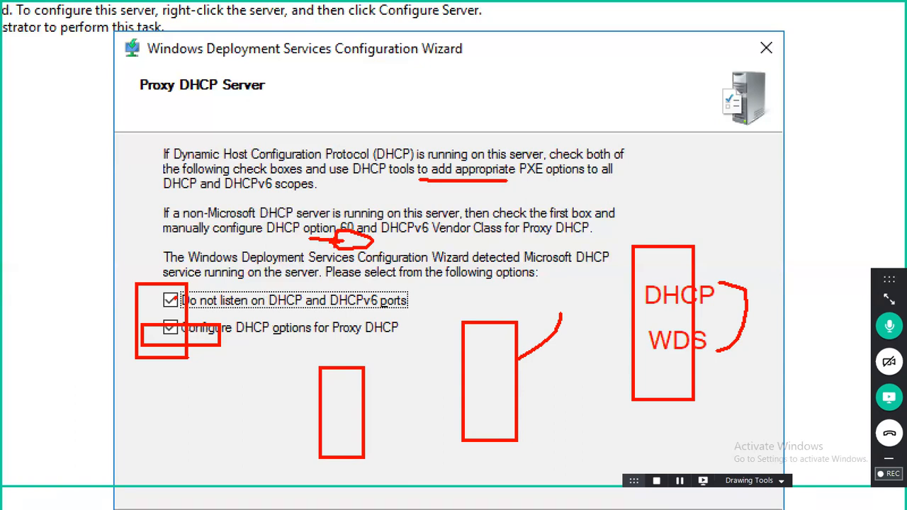
{"action": "key", "text": "Escape"}
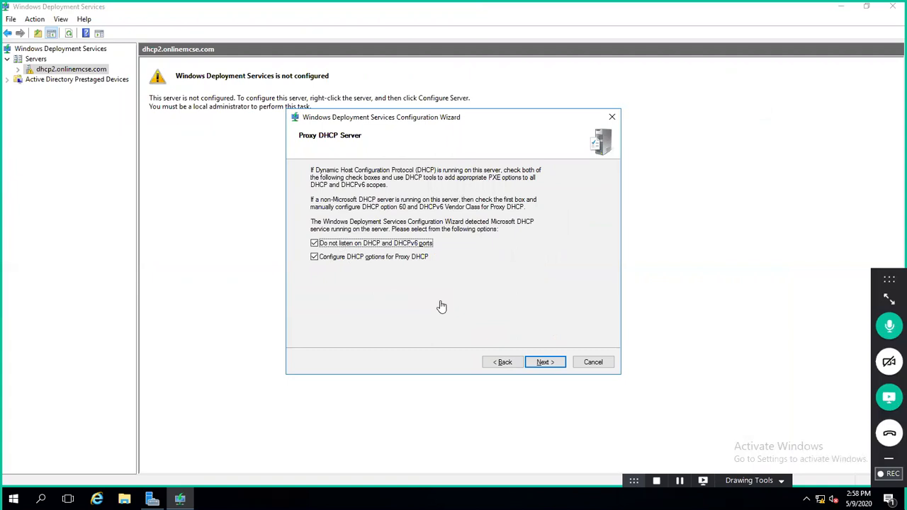
{"action": "left_click", "coordinate": [542, 363]}
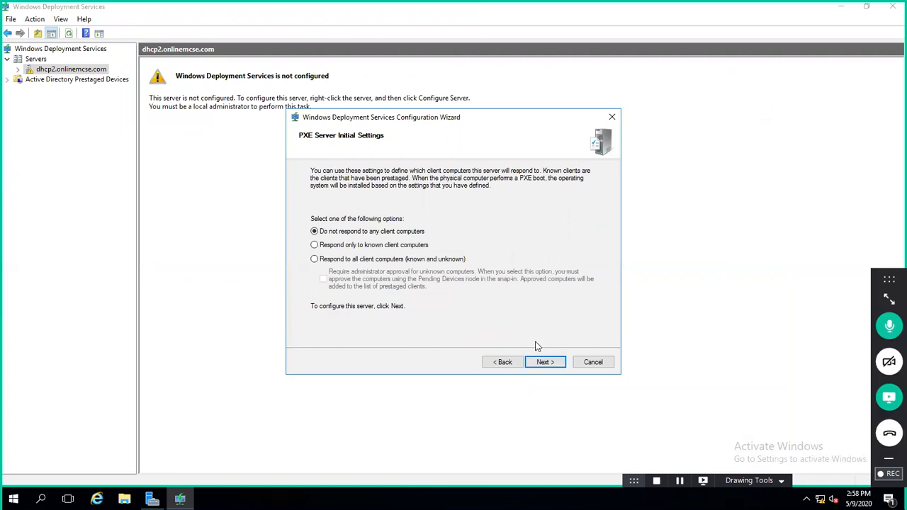
{"action": "left_click_drag", "start_coordinate": [697, 202], "coordinate": [742, 304]}
{"action": "left_click_drag", "start_coordinate": [723, 235], "coordinate": [723, 266]}
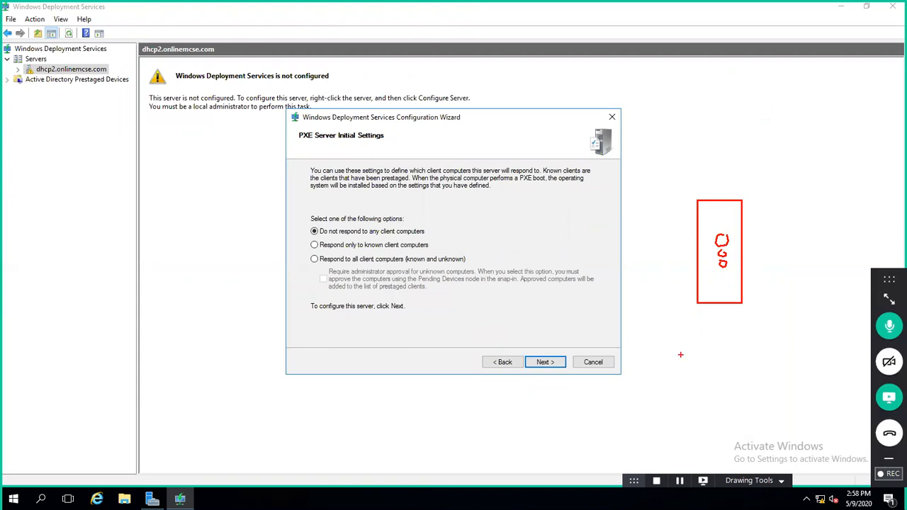
{"action": "mouse_move", "coordinate": [630, 394]}
{"action": "left_mouse_down"}
{"action": "mouse_move", "coordinate": [640, 409]}
{"action": "mouse_move", "coordinate": [677, 420]}
{"action": "mouse_move", "coordinate": [653, 430]}
{"action": "mouse_move", "coordinate": [655, 454]}
{"action": "left_mouse_up"}
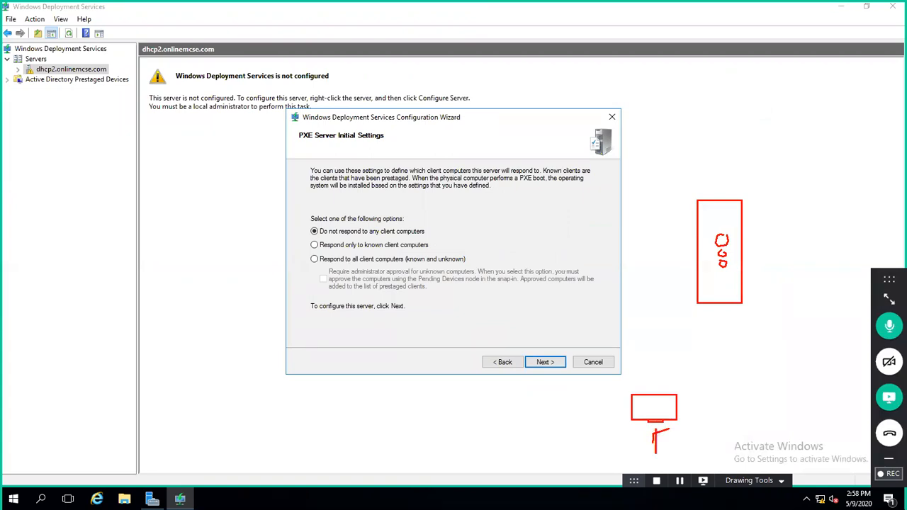
{"action": "type", "text": "F12"}
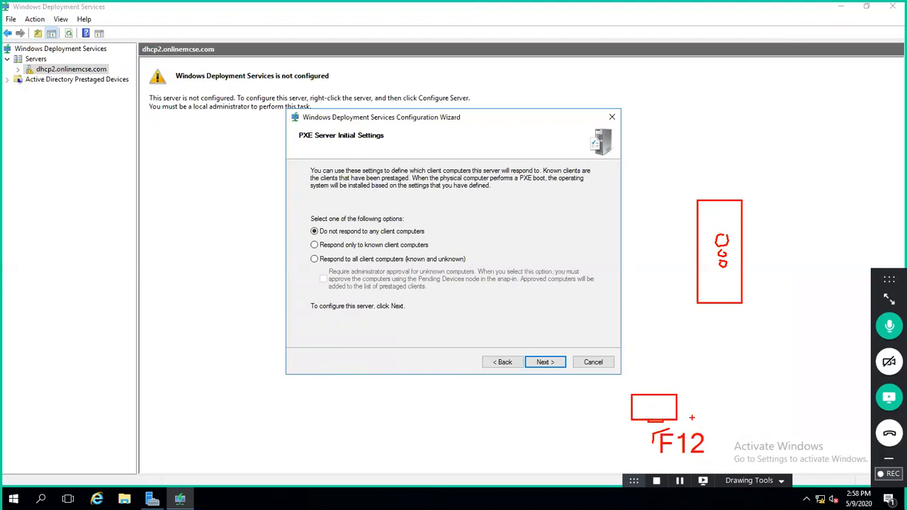
{"action": "mouse_move", "coordinate": [668, 402]}
{"action": "left_mouse_down"}
{"action": "mouse_move", "coordinate": [662, 382]}
{"action": "mouse_move", "coordinate": [669, 351]}
{"action": "mouse_move", "coordinate": [693, 310]}
{"action": "mouse_move", "coordinate": [696, 327]}
{"action": "left_mouse_up"}
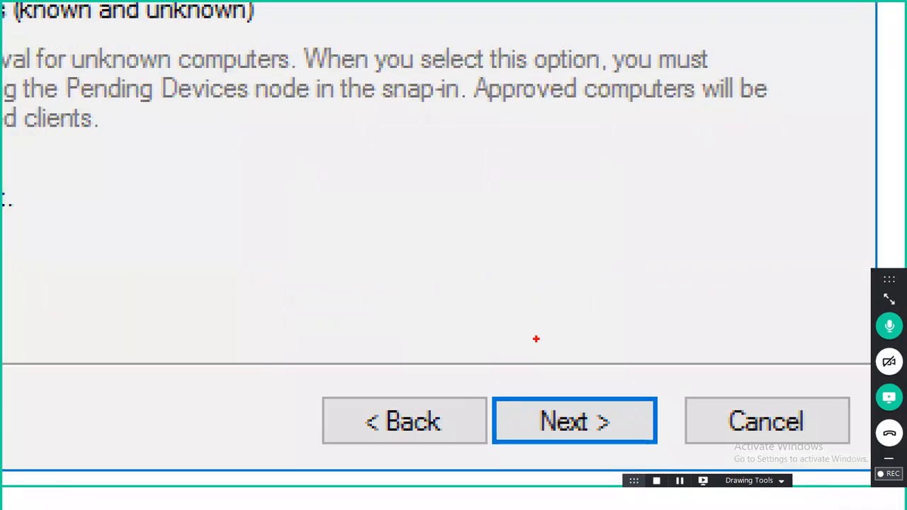
{"action": "scroll", "coordinate": [537, 340], "scroll_direction": "down", "scroll_amount": 4}
{"action": "left_click_drag", "start_coordinate": [533, 336], "coordinate": [528, 330]}
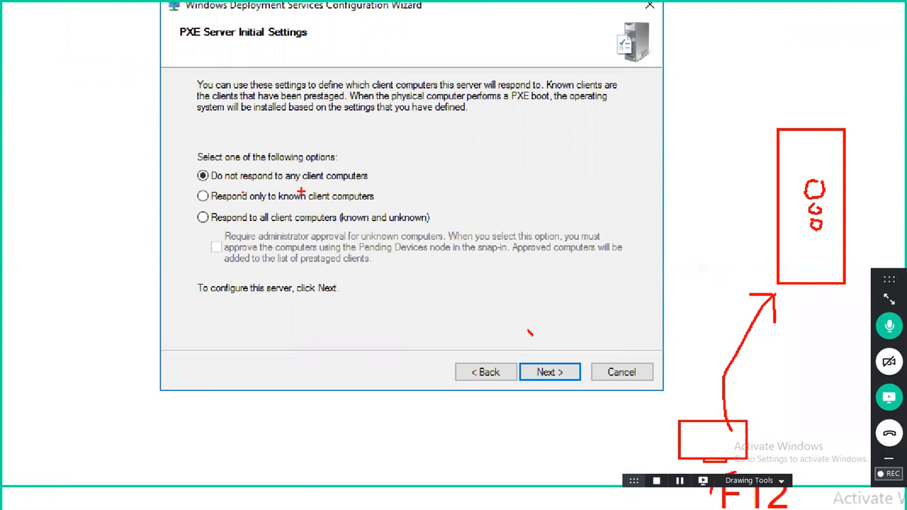
{"action": "mouse_move", "coordinate": [370, 174]}
{"action": "left_mouse_down"}
{"action": "mouse_move", "coordinate": [390, 182]}
{"action": "mouse_move", "coordinate": [370, 186]}
{"action": "left_mouse_up"}
{"action": "left_click_drag", "start_coordinate": [676, 148], "coordinate": [734, 258]}
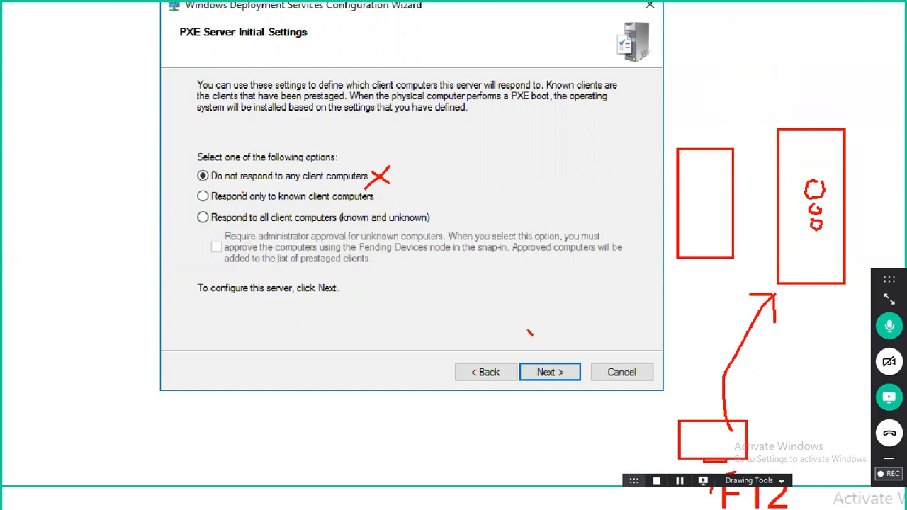
{"action": "left_click_drag", "start_coordinate": [706, 219], "coordinate": [721, 201]}
{"action": "left_click_drag", "start_coordinate": [740, 284], "coordinate": [716, 289]}
{"action": "mouse_move", "coordinate": [198, 206]}
{"action": "left_mouse_down"}
{"action": "mouse_move", "coordinate": [183, 209]}
{"action": "mouse_move", "coordinate": [211, 237]}
{"action": "mouse_move", "coordinate": [227, 228]}
{"action": "mouse_move", "coordinate": [220, 207]}
{"action": "mouse_move", "coordinate": [202, 206]}
{"action": "left_mouse_up"}
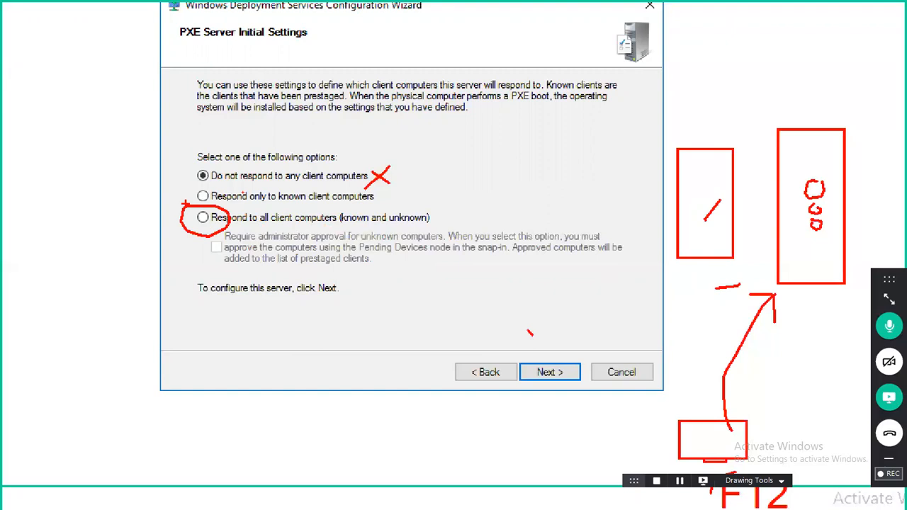
{"action": "key", "text": "Escape"}
Step: Respond to all client computers, require administrator approval for unknown ones, and complete the wizard
{"action": "left_click", "coordinate": [315, 259]}
{"action": "left_click", "coordinate": [323, 279]}
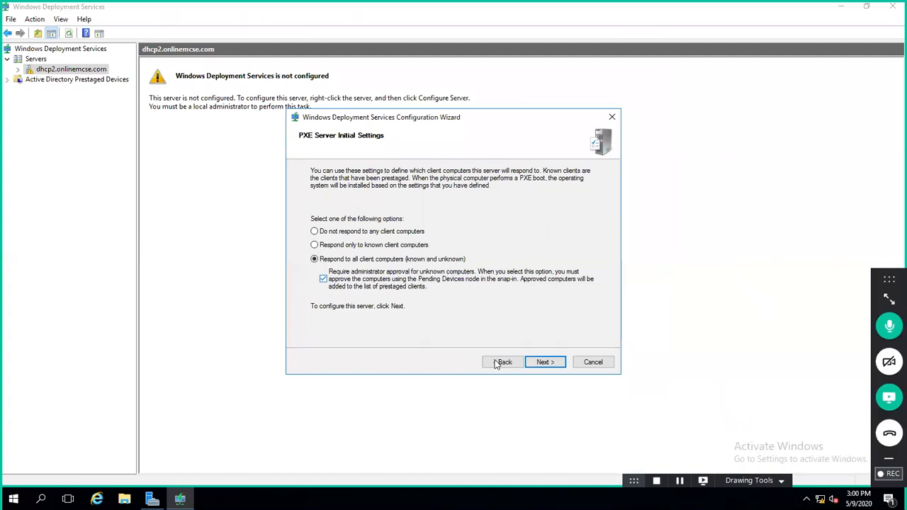
{"action": "left_click", "coordinate": [537, 363]}
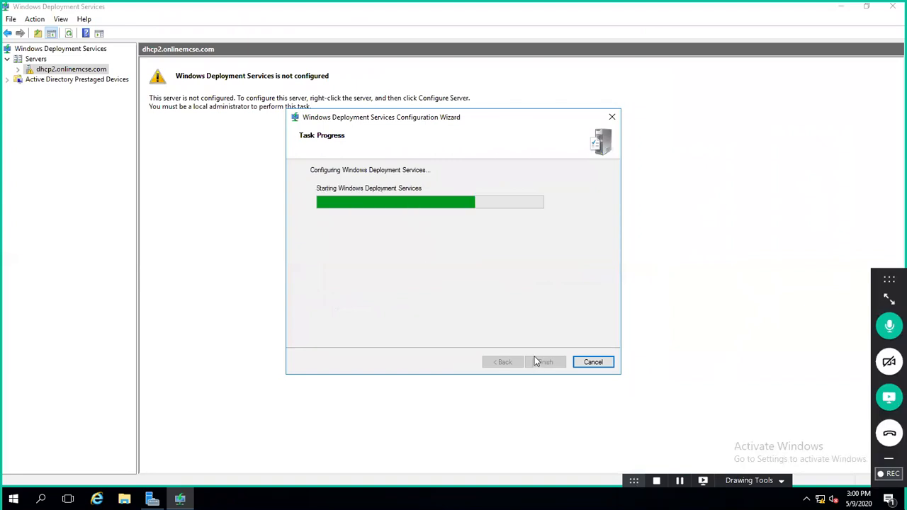
{"action": "left_click", "coordinate": [536, 362]}
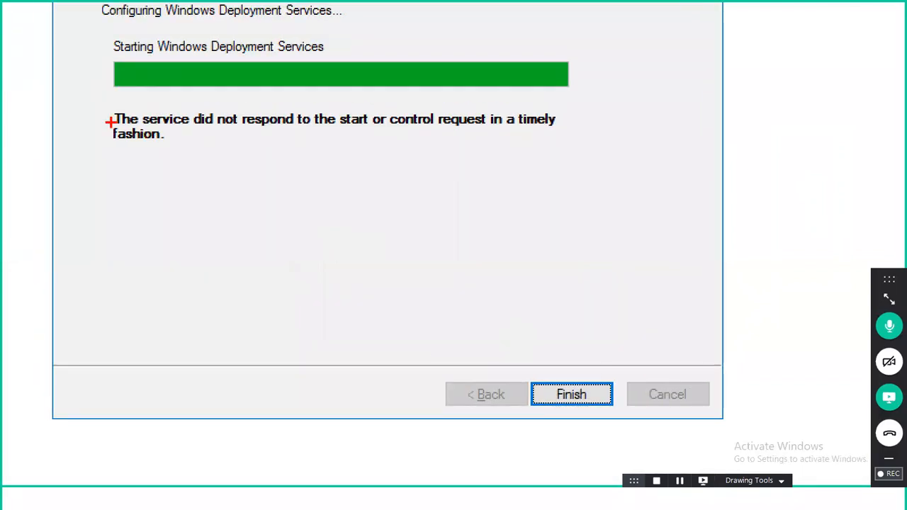
{"action": "left_click_drag", "start_coordinate": [335, 141], "coordinate": [398, 139]}
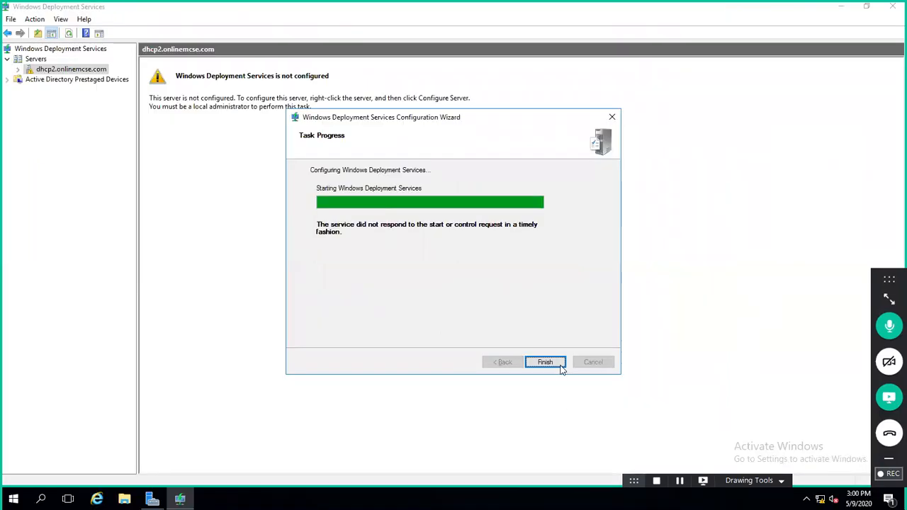
{"action": "left_click", "coordinate": [563, 365]}
Step: Highlight the start service step in the Notepad WDS notes
{"action": "mouse_move", "coordinate": [583, 3]}
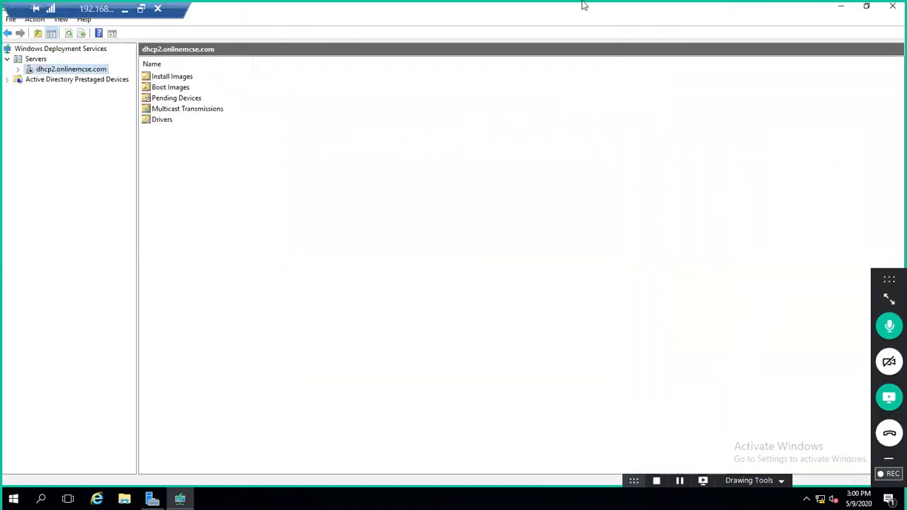
{"action": "left_click", "coordinate": [124, 9]}
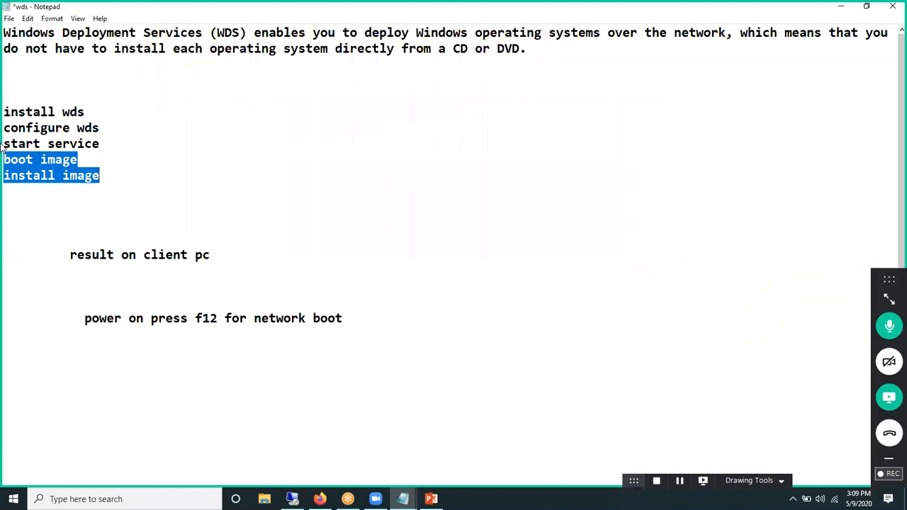
{"action": "left_click_drag", "start_coordinate": [99, 143], "coordinate": [5, 142]}
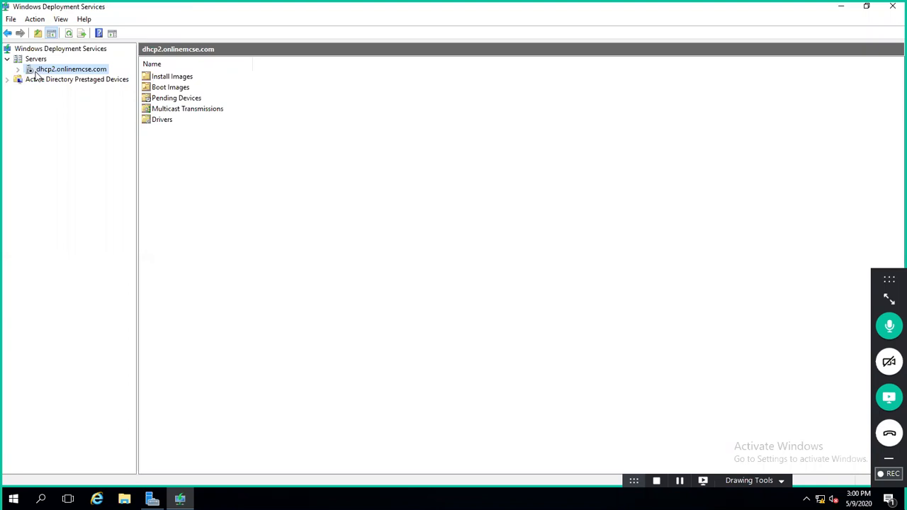
Step: Reconnect the Remote Desktop session to bring back the WDS console
{"action": "mouse_move", "coordinate": [324, 7]}
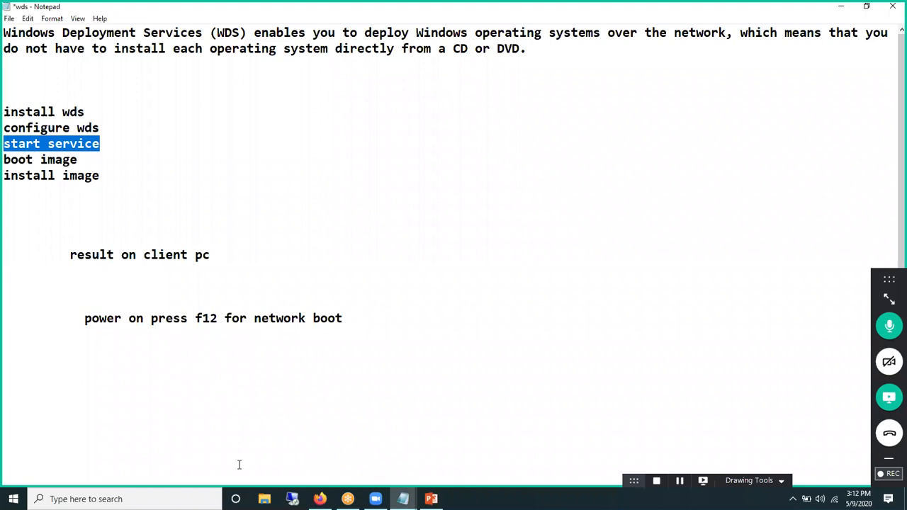
{"action": "left_click", "coordinate": [292, 500]}
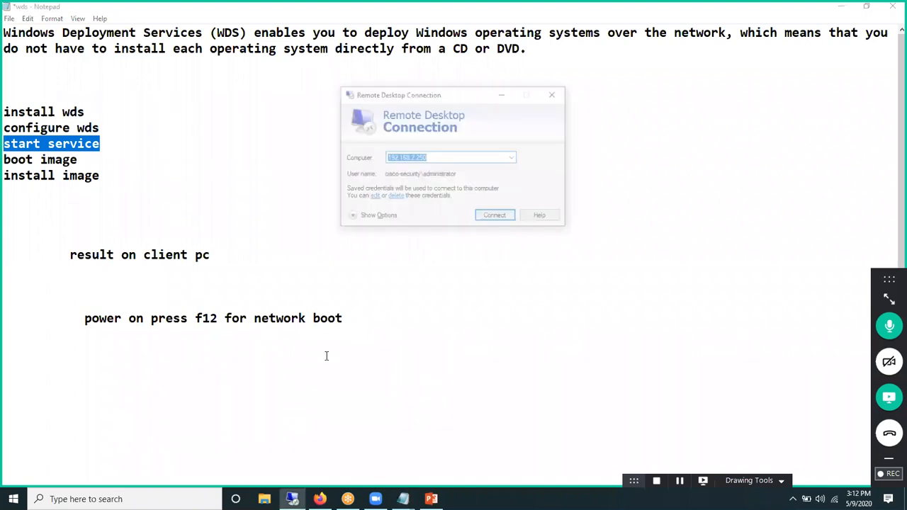
{"action": "left_click", "coordinate": [494, 216]}
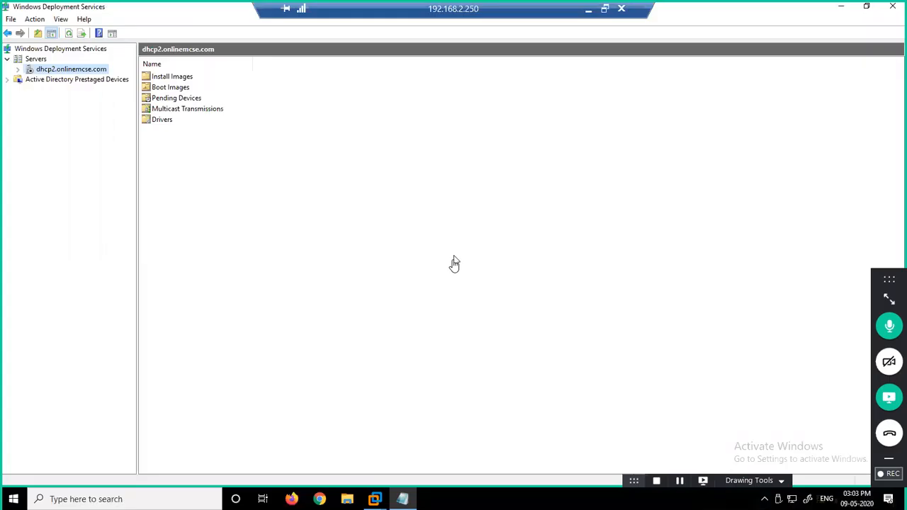
{"action": "left_click", "coordinate": [588, 9]}
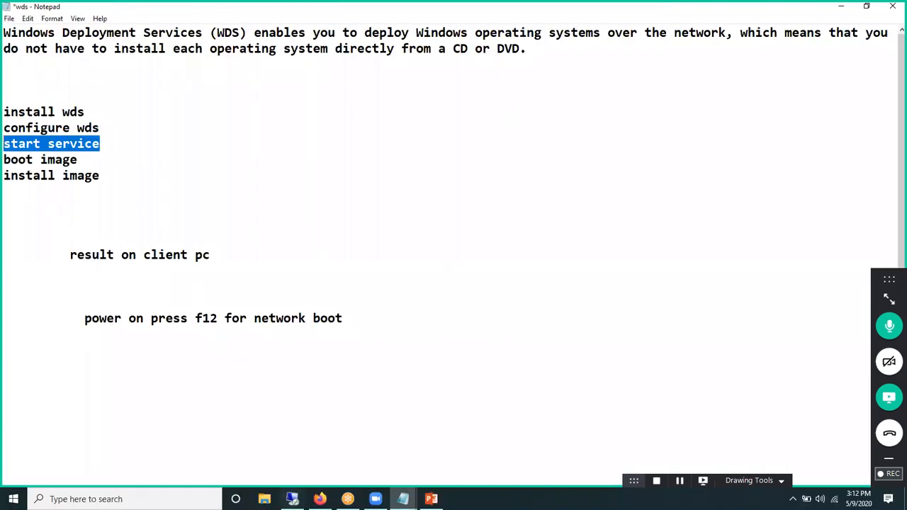
{"action": "left_click", "coordinate": [293, 500]}
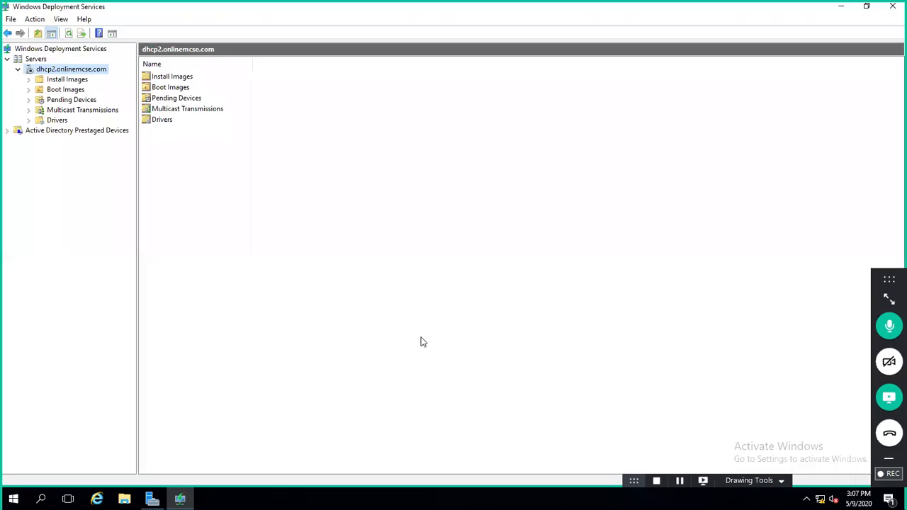
Step: Start the deployment service on dhcp2.onlinemcse.com via All Tasks > Start and confirm
{"action": "right_click", "coordinate": [65, 72]}
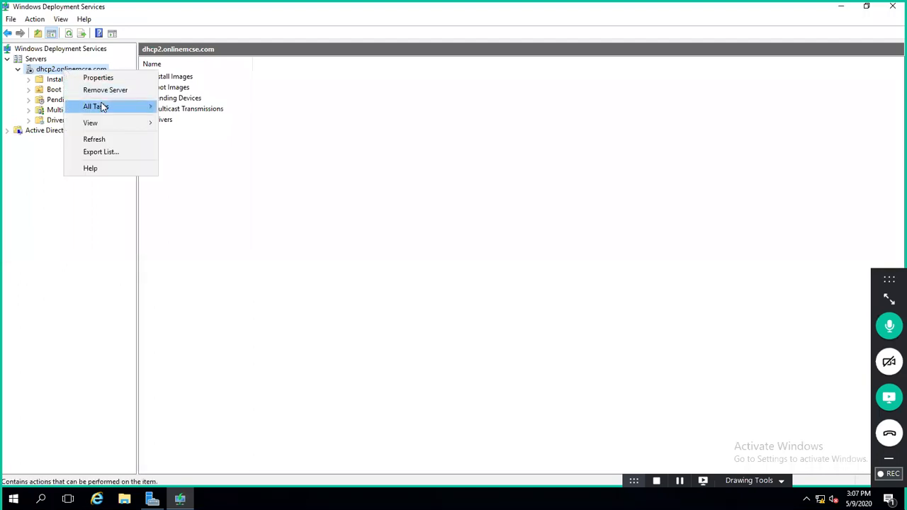
{"action": "mouse_move", "coordinate": [102, 106]}
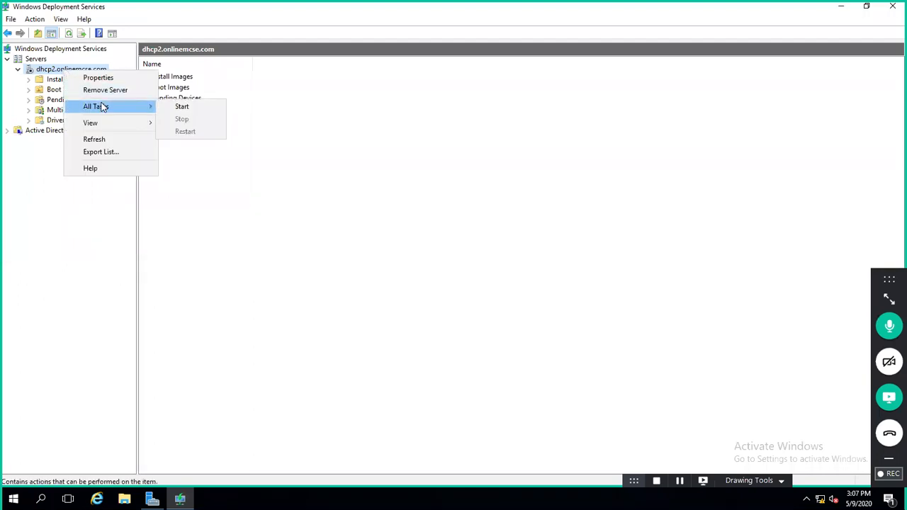
{"action": "left_click", "coordinate": [175, 108]}
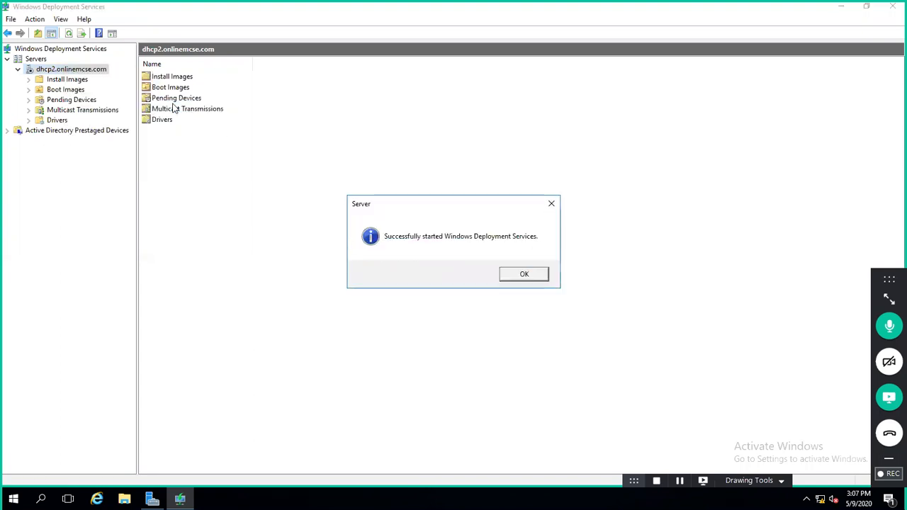
{"action": "left_click", "coordinate": [520, 280]}
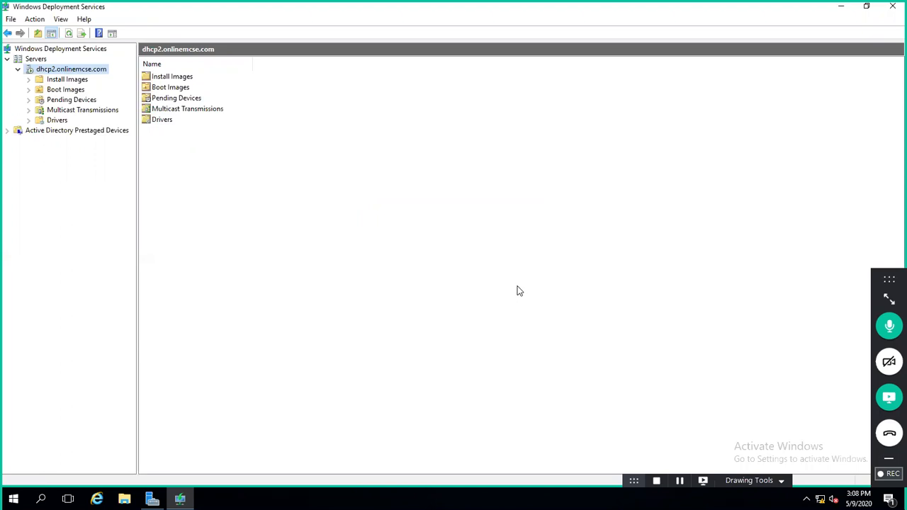
Step: Highlight the boot image and install image steps in the notes, then exit full screen
{"action": "mouse_move", "coordinate": [501, 8]}
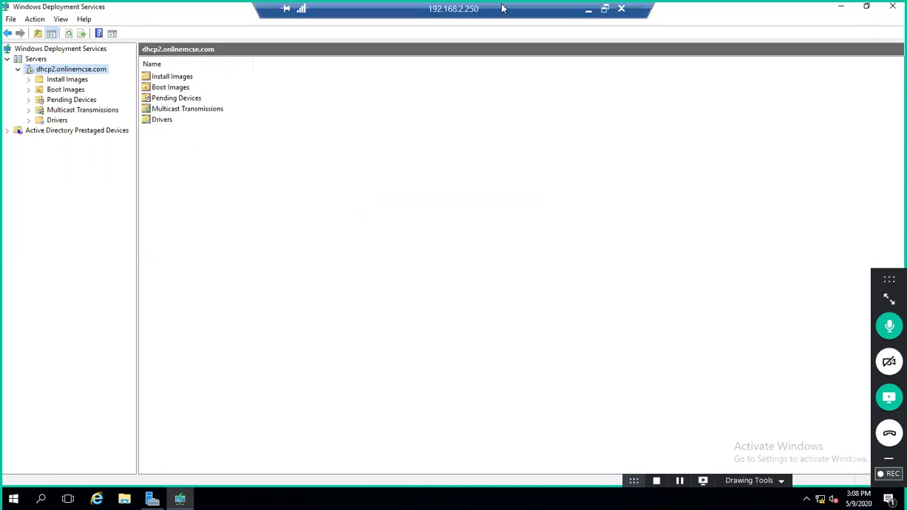
{"action": "left_click", "coordinate": [589, 15]}
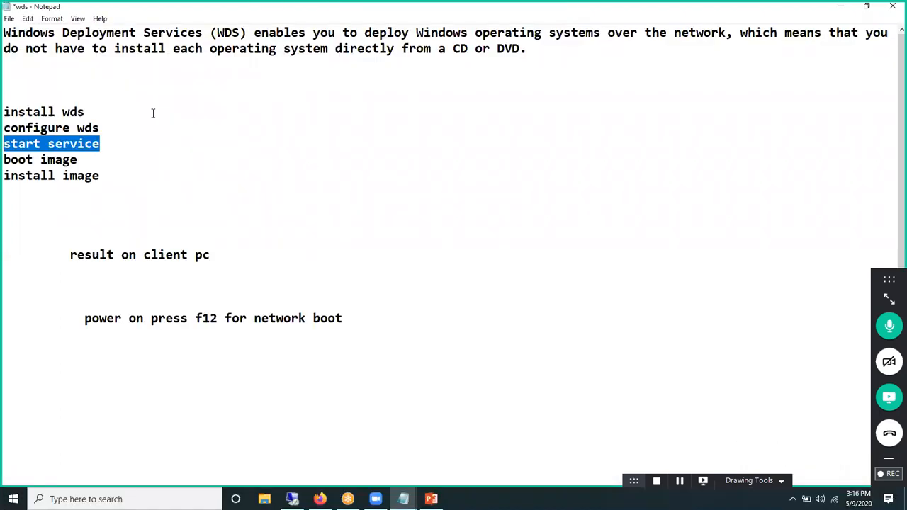
{"action": "left_click", "coordinate": [19, 163]}
{"action": "left_click_drag", "start_coordinate": [19, 162], "coordinate": [112, 174]}
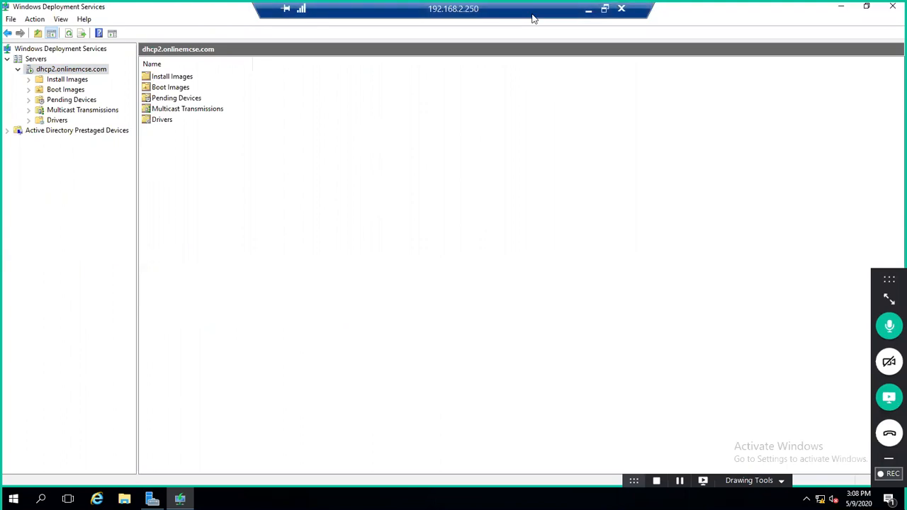
{"action": "left_click_drag", "start_coordinate": [532, 14], "coordinate": [378, 14]}
{"action": "left_click", "coordinate": [600, 22]}
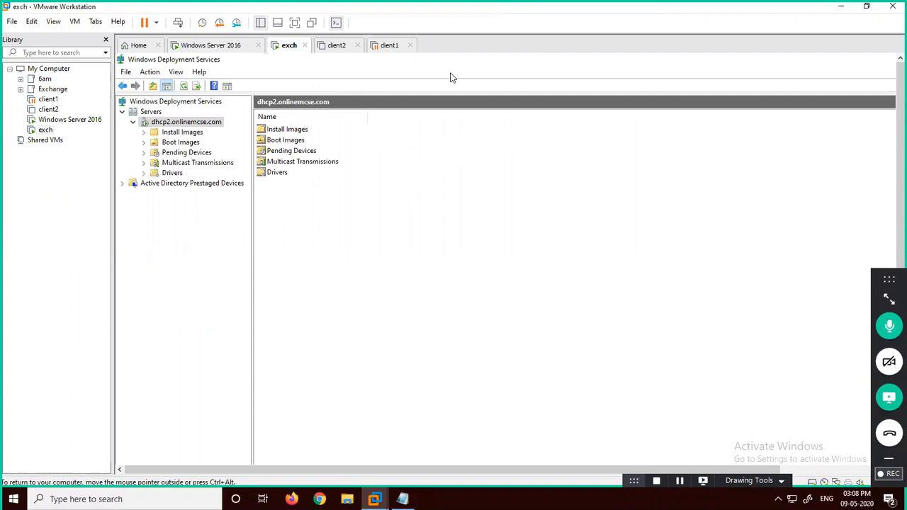
Step: Minimize the WDS console and Server Manager to clear the exch VM's desktop
{"action": "key", "text": "ctrl+alt+Return"}
{"action": "left_click", "coordinate": [841, 6]}
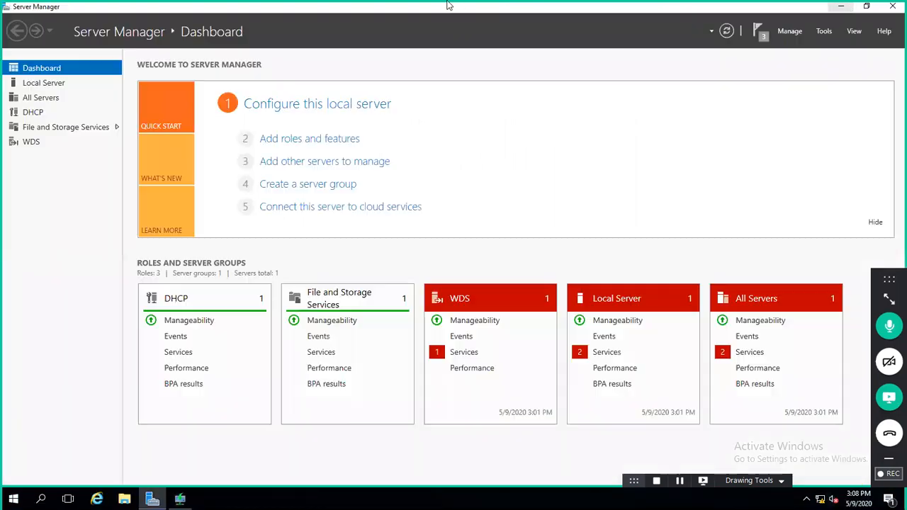
{"action": "left_click", "coordinate": [842, 6]}
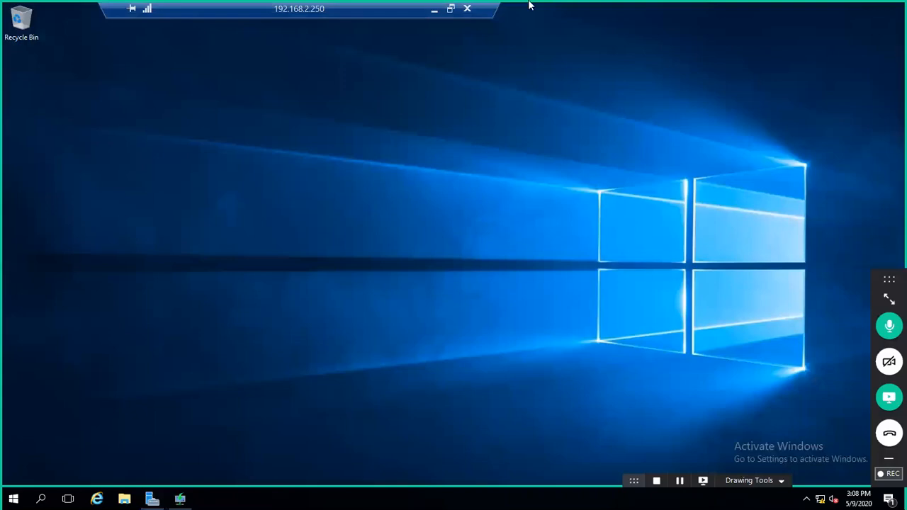
{"action": "key", "text": "ctrl+alt+Return"}
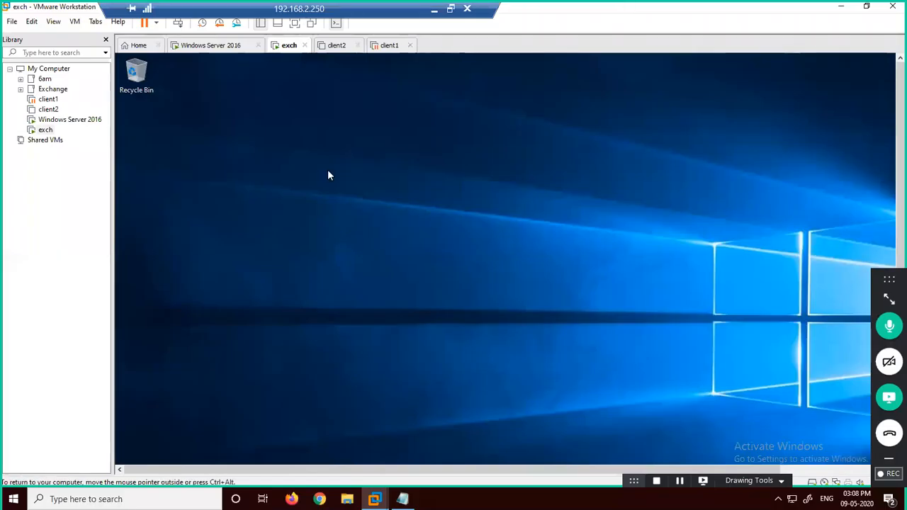
Step: Show This PC in File Explorer, then open the exch VM's settings
{"action": "key", "text": "super+e"}
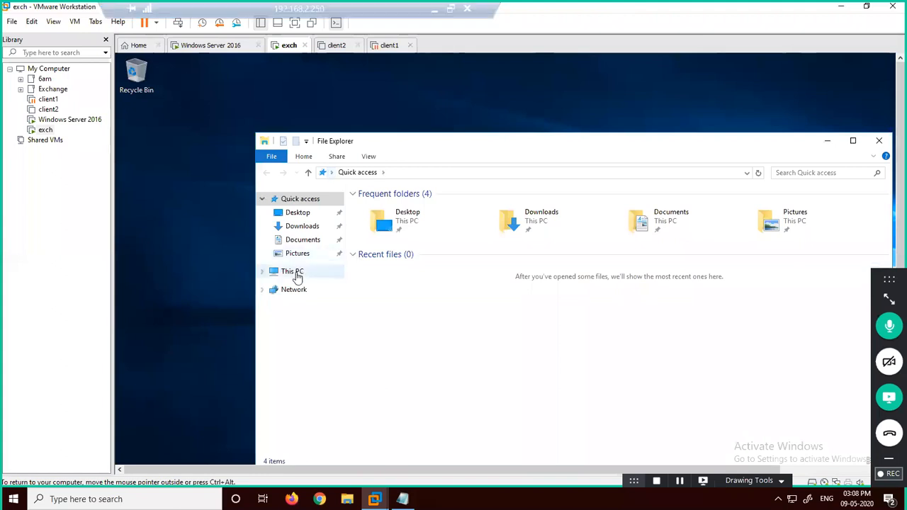
{"action": "left_click", "coordinate": [298, 277]}
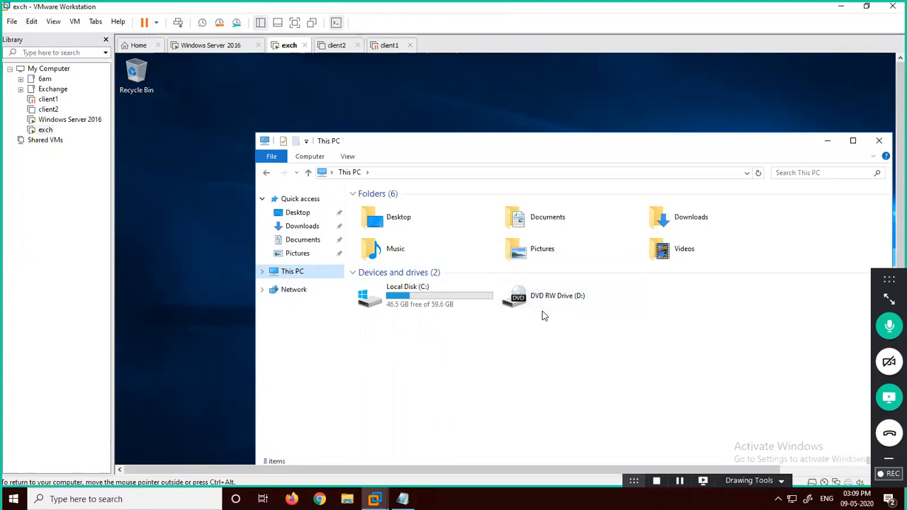
{"action": "right_click", "coordinate": [289, 47]}
{"action": "left_click", "coordinate": [320, 202]}
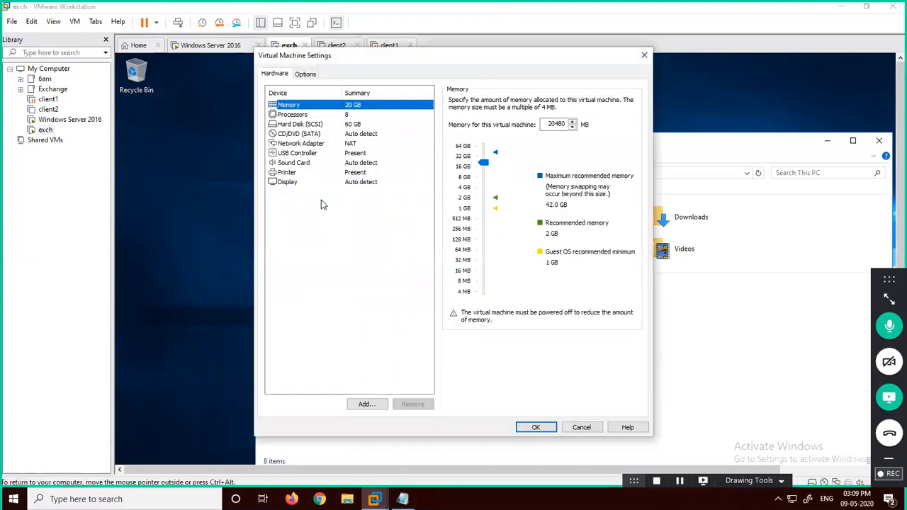
Step: Point the exch VM's CD/DVD drive at the Windows 10 ISO in F:\wind10\Windows 10 and save
{"action": "left_click", "coordinate": [285, 136]}
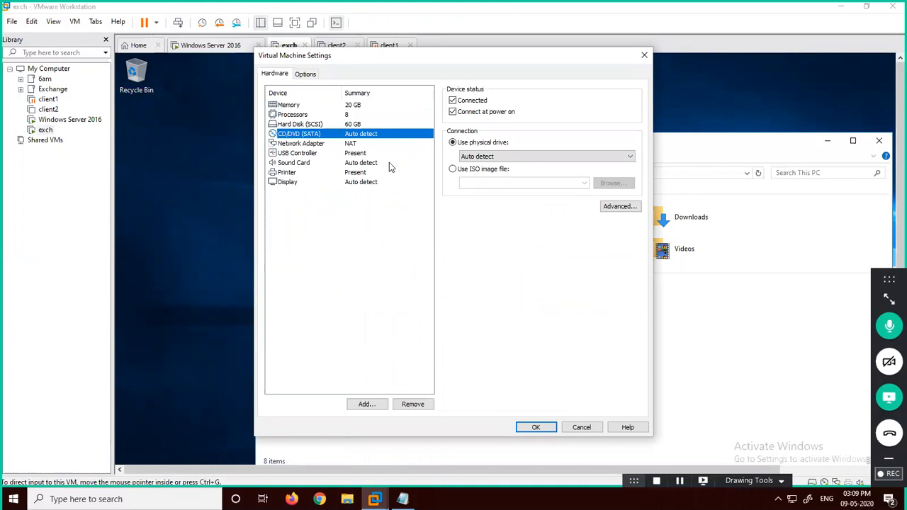
{"action": "left_click", "coordinate": [471, 175]}
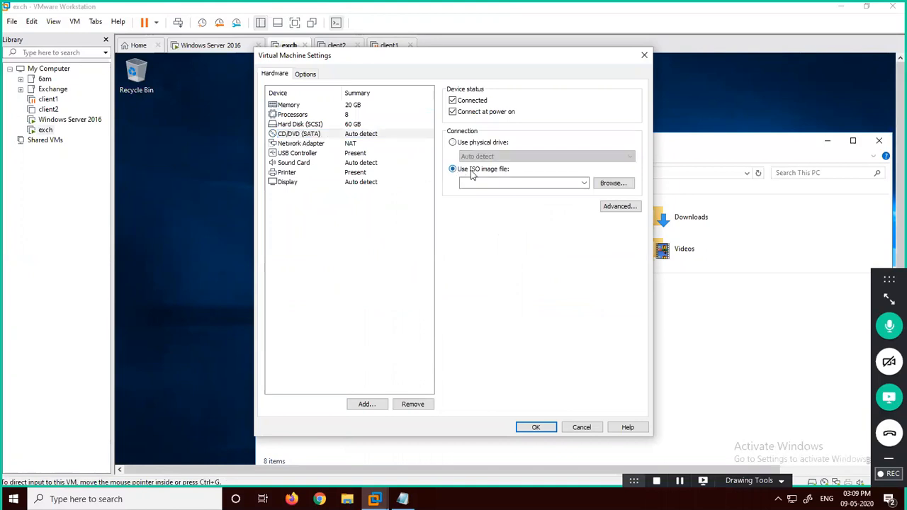
{"action": "left_click", "coordinate": [608, 183]}
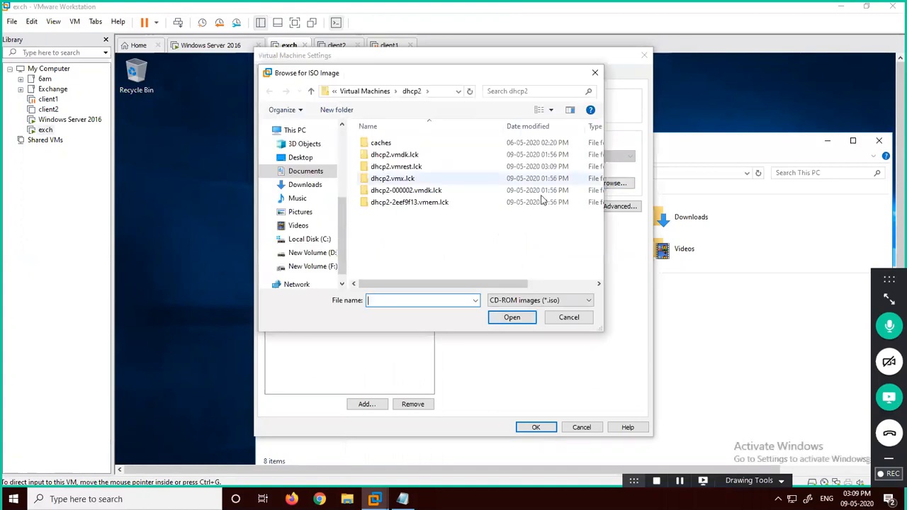
{"action": "left_click", "coordinate": [310, 256]}
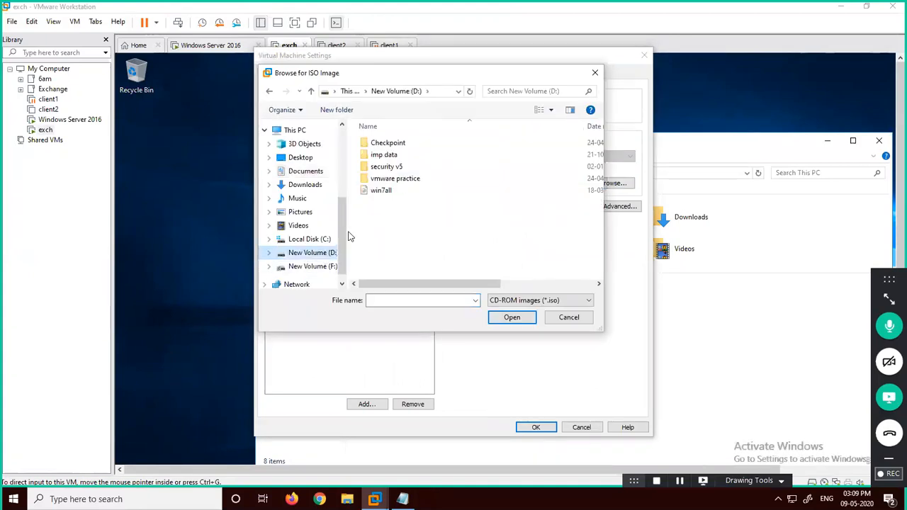
{"action": "left_click", "coordinate": [304, 266]}
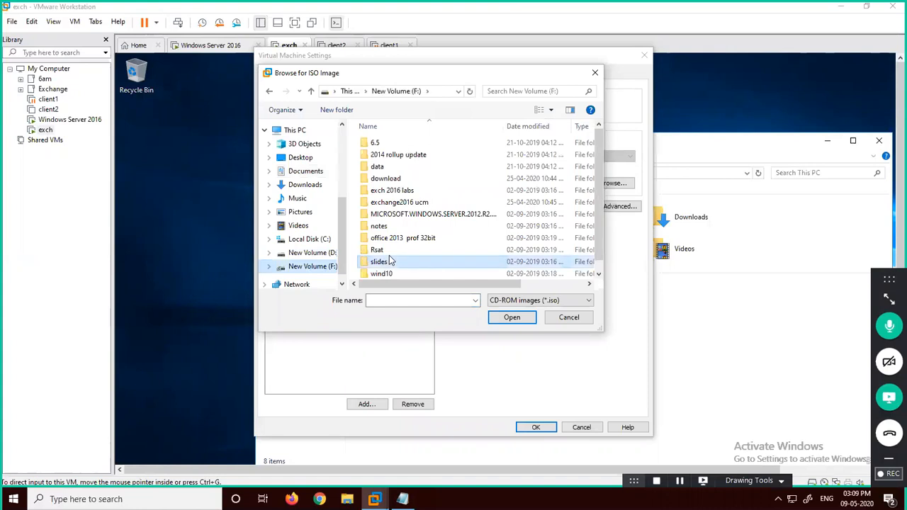
{"action": "double_click", "coordinate": [386, 275]}
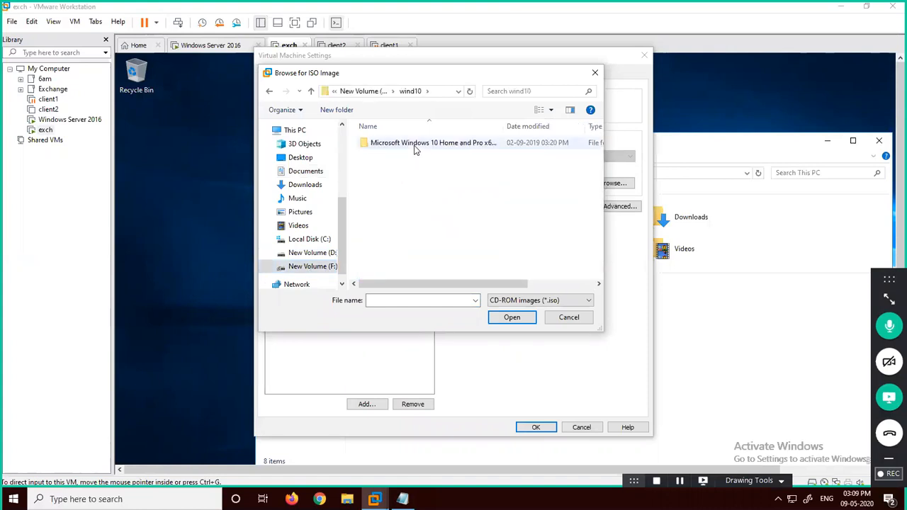
{"action": "double_click", "coordinate": [414, 147]}
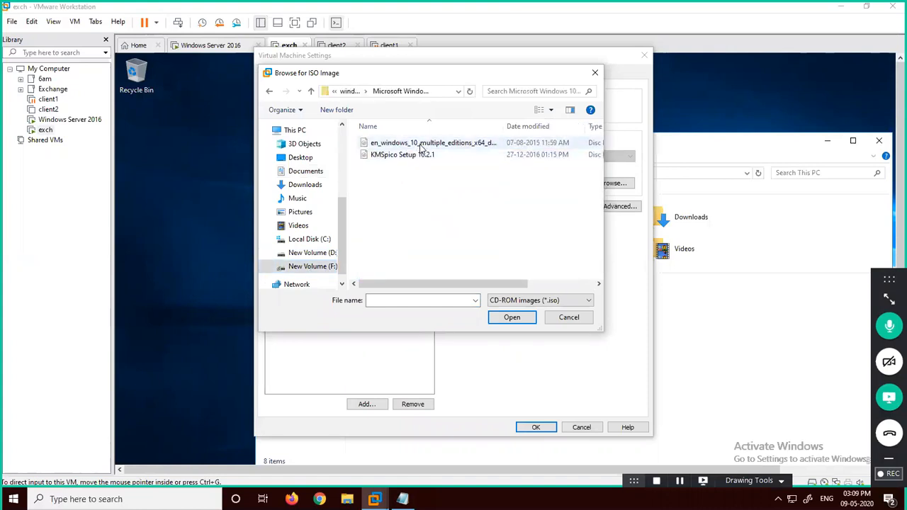
{"action": "double_click", "coordinate": [422, 147]}
{"action": "left_click", "coordinate": [526, 426]}
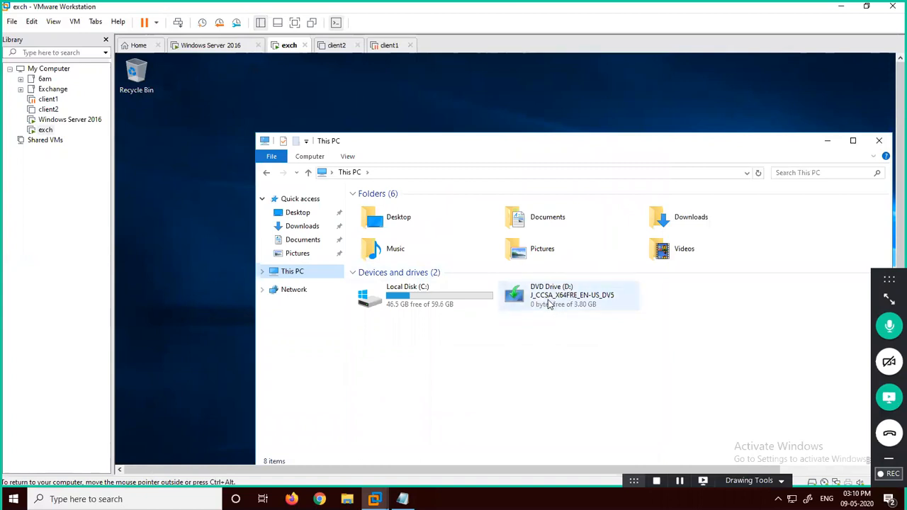
Step: Open the sources folder on DVD Drive (D:)
{"action": "right_click", "coordinate": [551, 293]}
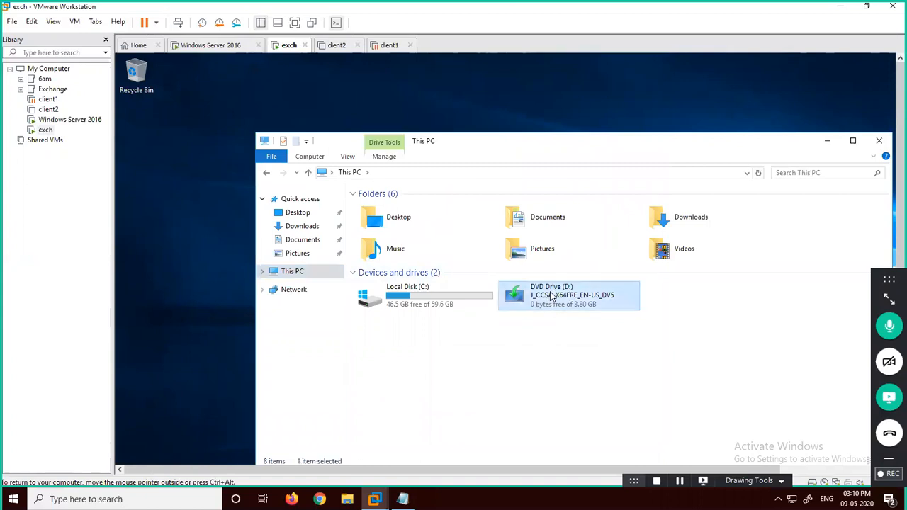
{"action": "left_click", "coordinate": [579, 326]}
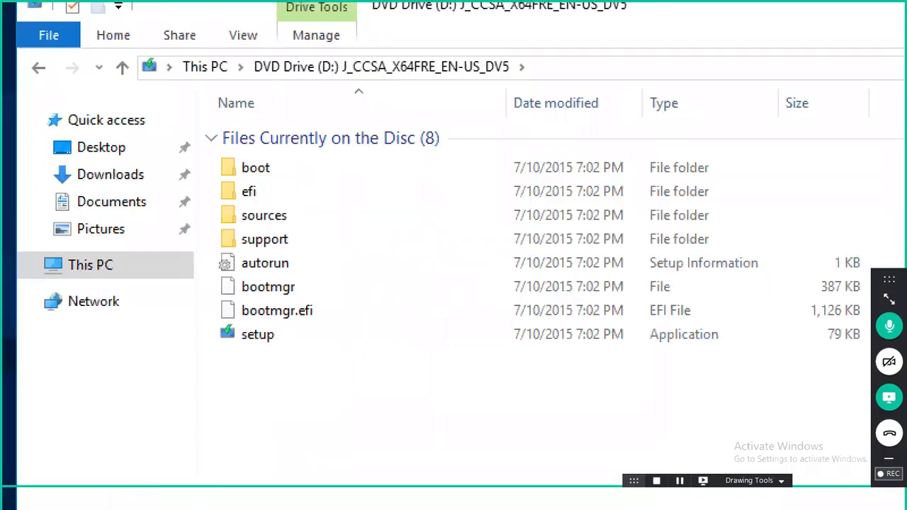
{"action": "mouse_move", "coordinate": [296, 198]}
{"action": "left_mouse_down"}
{"action": "mouse_move", "coordinate": [223, 198]}
{"action": "mouse_move", "coordinate": [305, 233]}
{"action": "mouse_move", "coordinate": [289, 197]}
{"action": "left_mouse_up"}
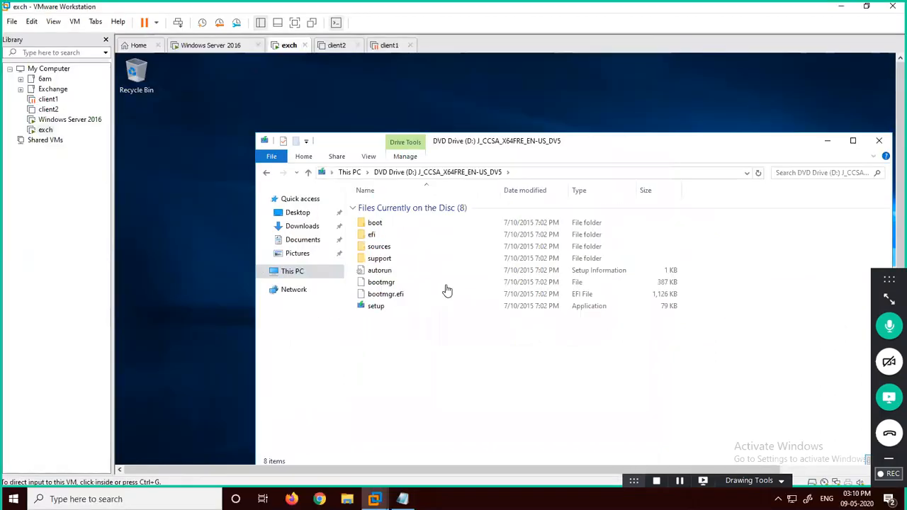
{"action": "double_click", "coordinate": [381, 249]}
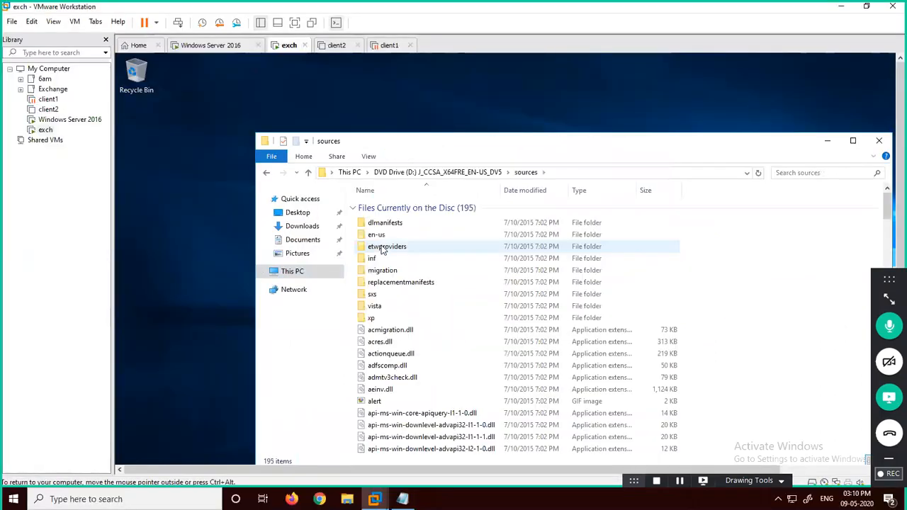
Step: Jump to boot.wim and install.wim in the file list, then close the window
{"action": "left_click", "coordinate": [404, 294]}
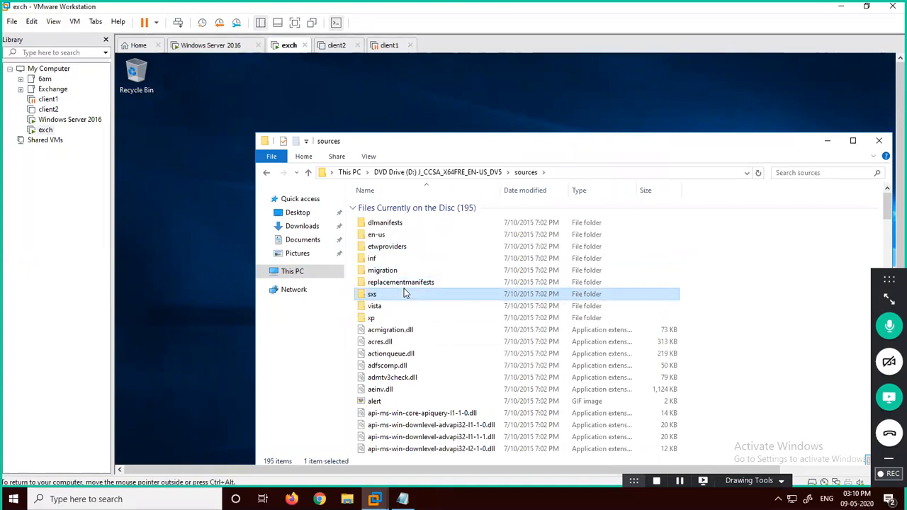
{"action": "type", "text": "boot"}
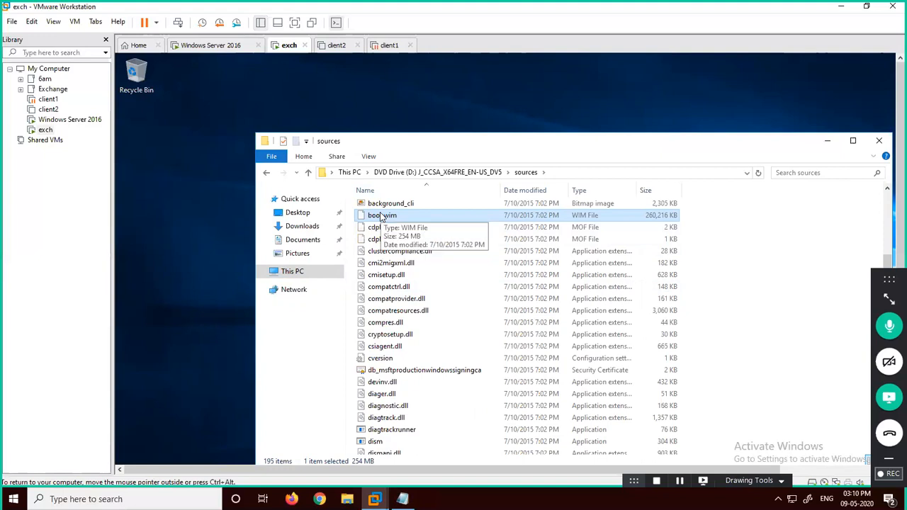
{"action": "type", "text": "ins"}
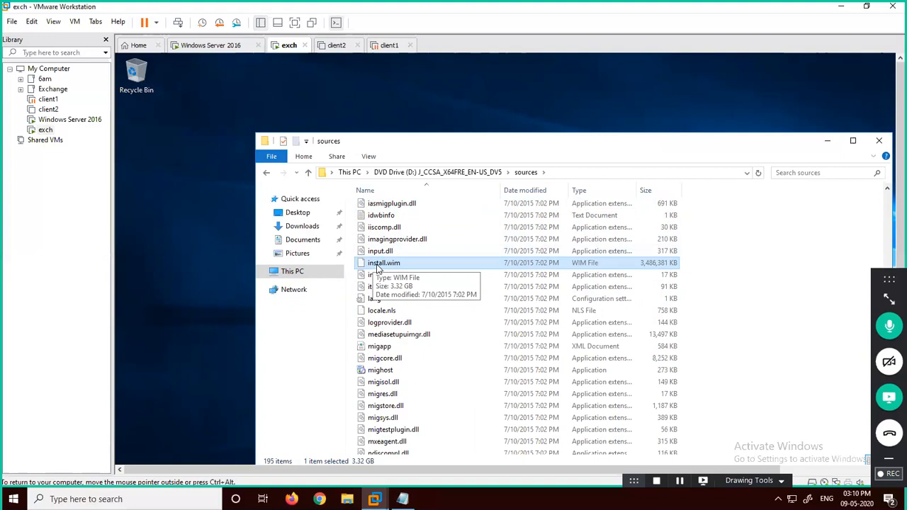
{"action": "left_click", "coordinate": [879, 140]}
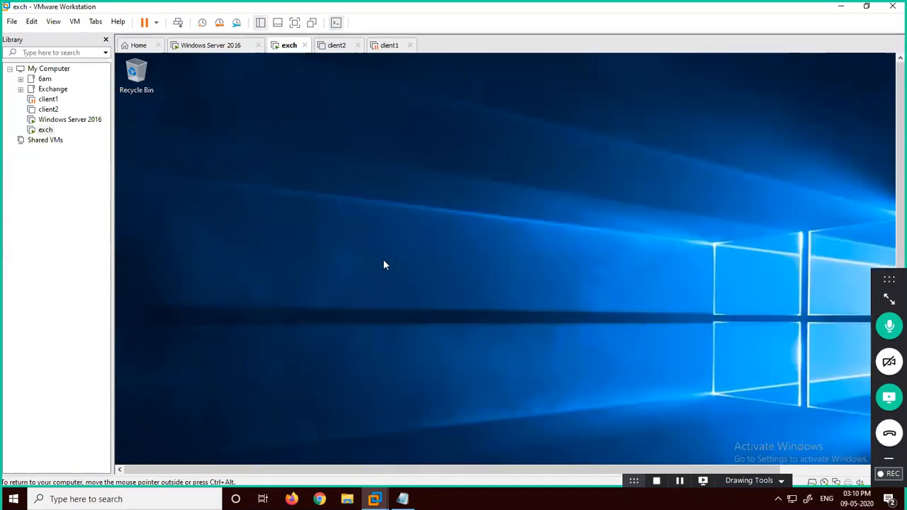
Step: Bring up the WDS console full screen and choose Add Boot Image on Boot Images
{"action": "key", "text": "ctrl+alt+Return"}
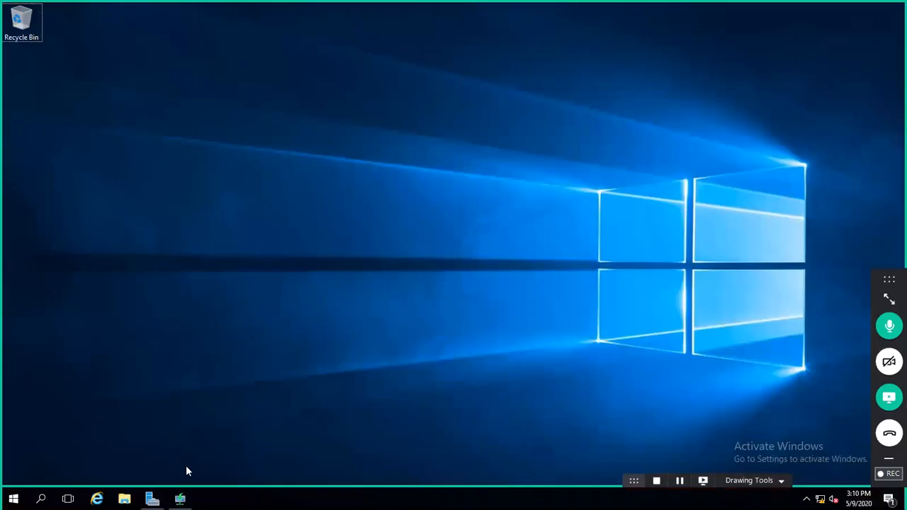
{"action": "left_click", "coordinate": [180, 499]}
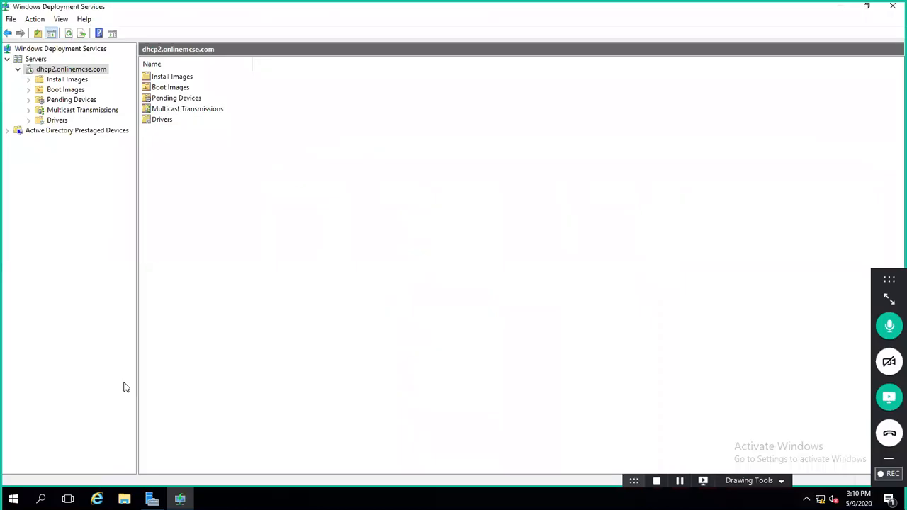
{"action": "left_click", "coordinate": [71, 91]}
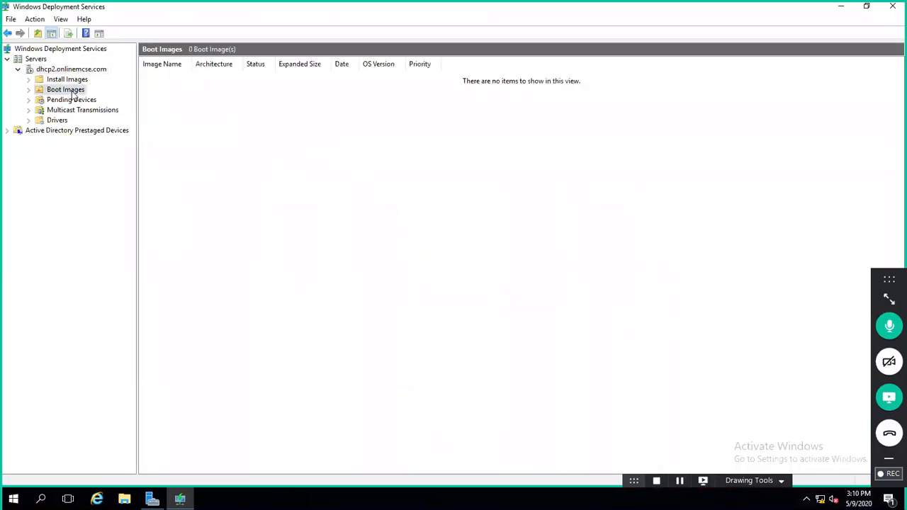
{"action": "right_click", "coordinate": [73, 95]}
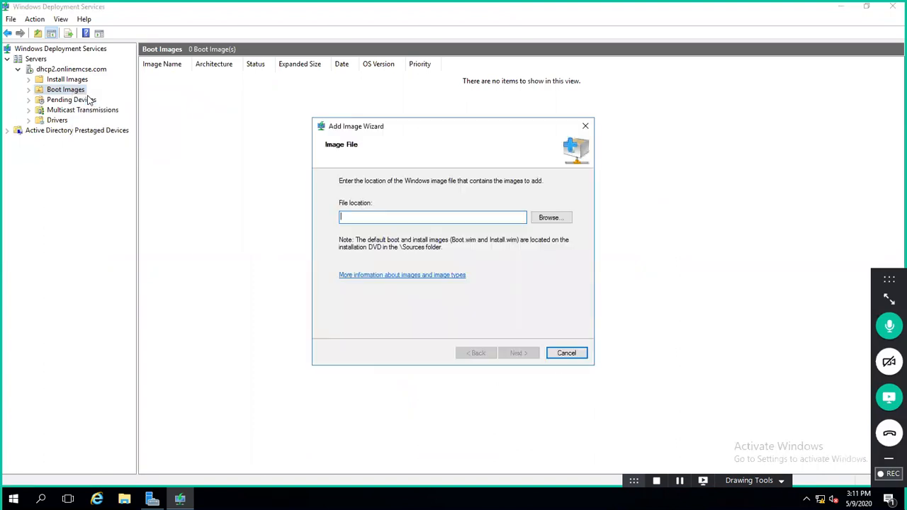
Step: Type d:\sources\boot.wim into File location, then clear it again
{"action": "type", "text": "d:"}
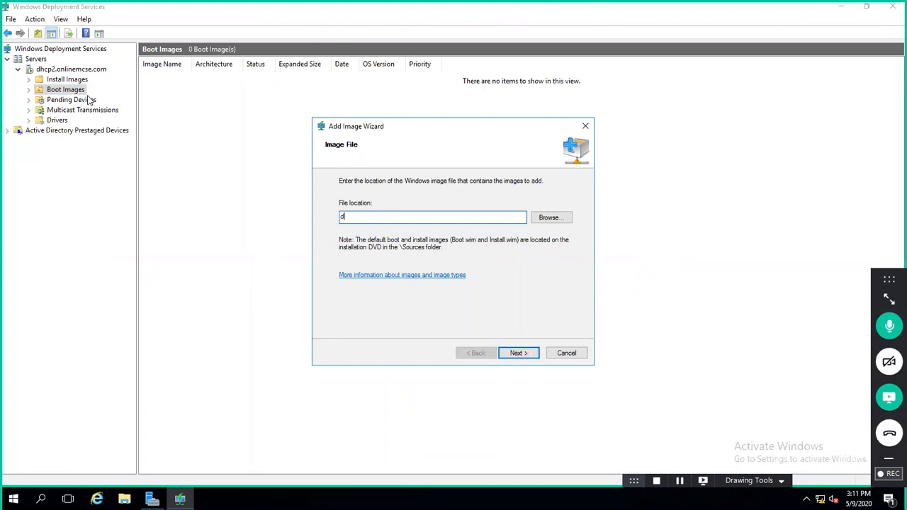
{"action": "type", "text": "\\"}
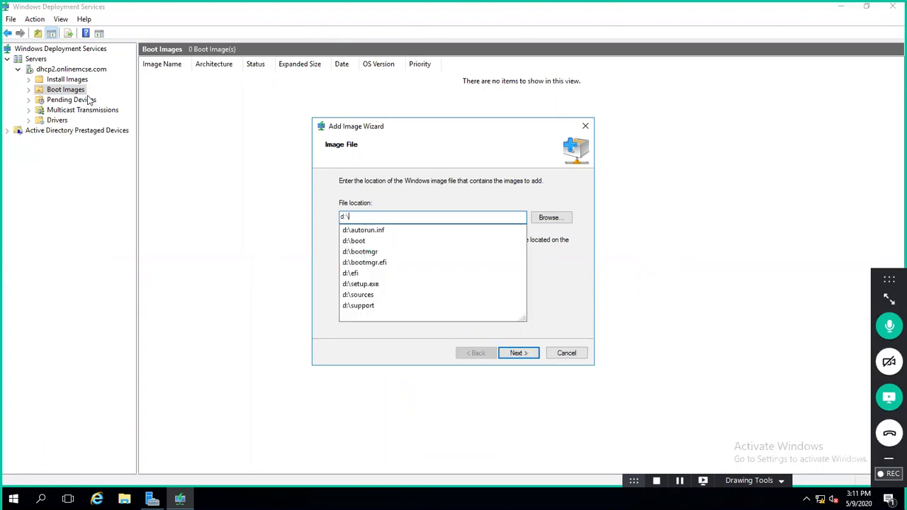
{"action": "type", "text": "SO"}
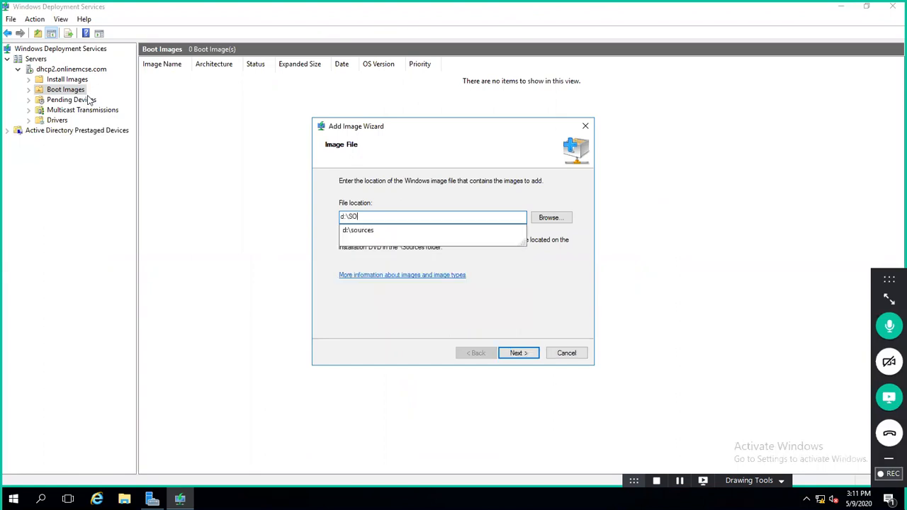
{"action": "key", "text": "Down"}
{"action": "type", "text": "\\"}
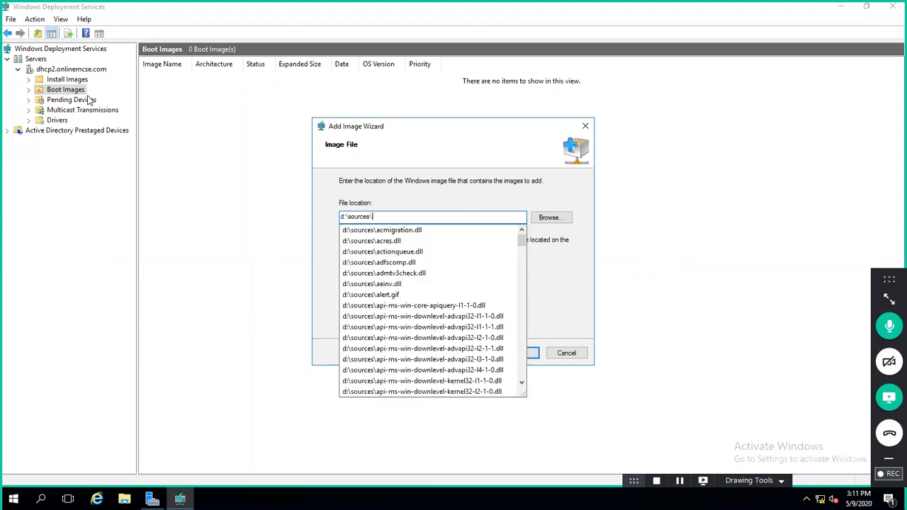
{"action": "type", "text": "BO"}
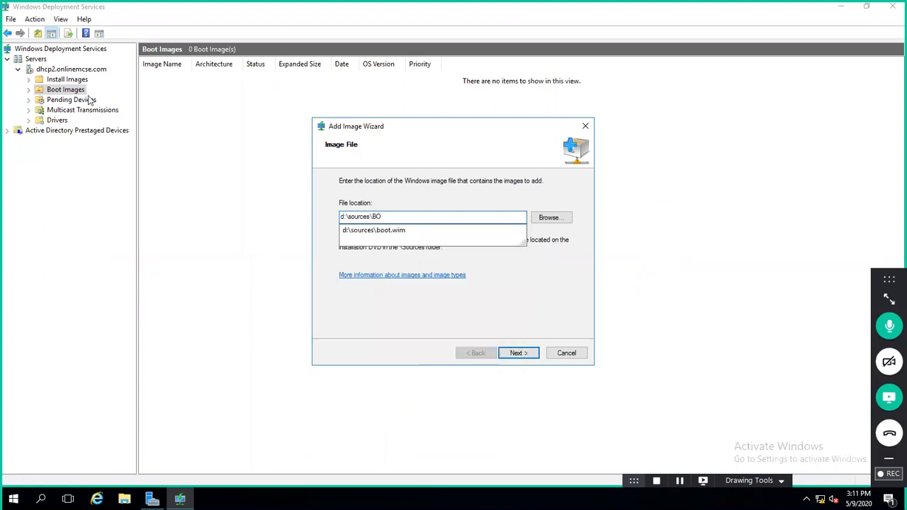
{"action": "key", "text": "Down"}
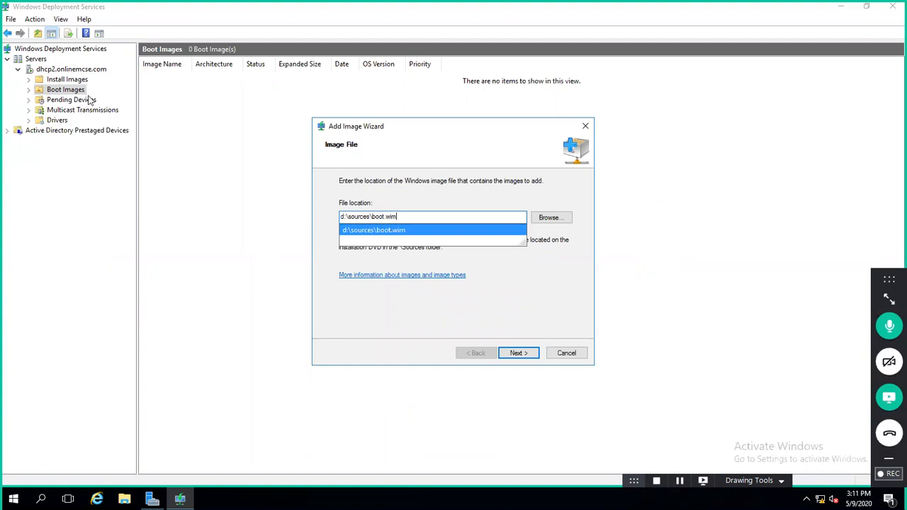
{"action": "key", "text": "BackSpace"}
{"action": "key", "text": "BackSpace"}
{"action": "key", "text": "BackSpace"}
{"action": "key", "text": "BackSpace"}
{"action": "key", "text": "BackSpace"}
{"action": "key", "text": "BackSpace"}
{"action": "key", "text": "BackSpace"}
{"action": "key", "text": "BackSpace"}
{"action": "key", "text": "BackSpace"}
{"action": "key", "text": "BackSpace"}
{"action": "key", "text": "BackSpace"}
{"action": "key", "text": "BackSpace"}
{"action": "key", "text": "BackSpace"}
{"action": "key", "text": "BackSpace"}
{"action": "key", "text": "BackSpace"}
{"action": "key", "text": "BackSpace"}
{"action": "key", "text": "BackSpace"}
{"action": "key", "text": "BackSpace"}
{"action": "key", "text": "BackSpace"}
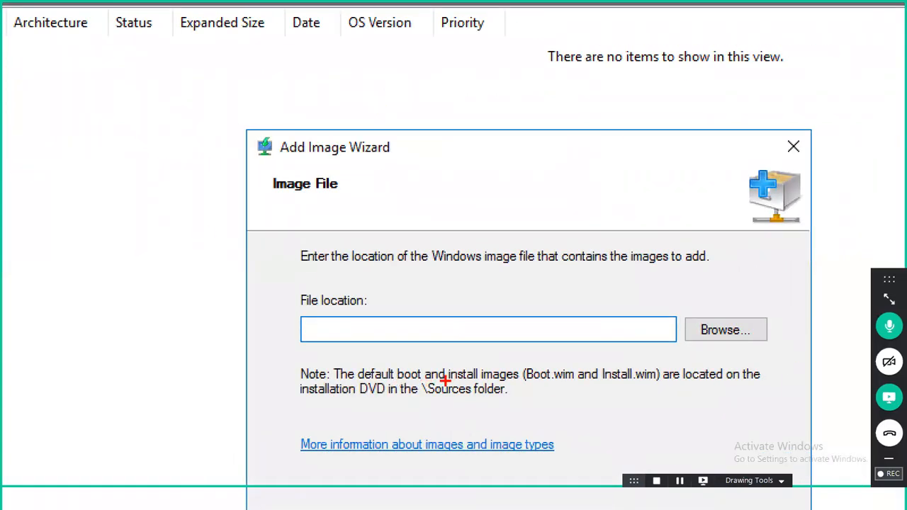
{"action": "left_click_drag", "start_coordinate": [540, 389], "coordinate": [642, 396]}
{"action": "left_click", "coordinate": [740, 386]}
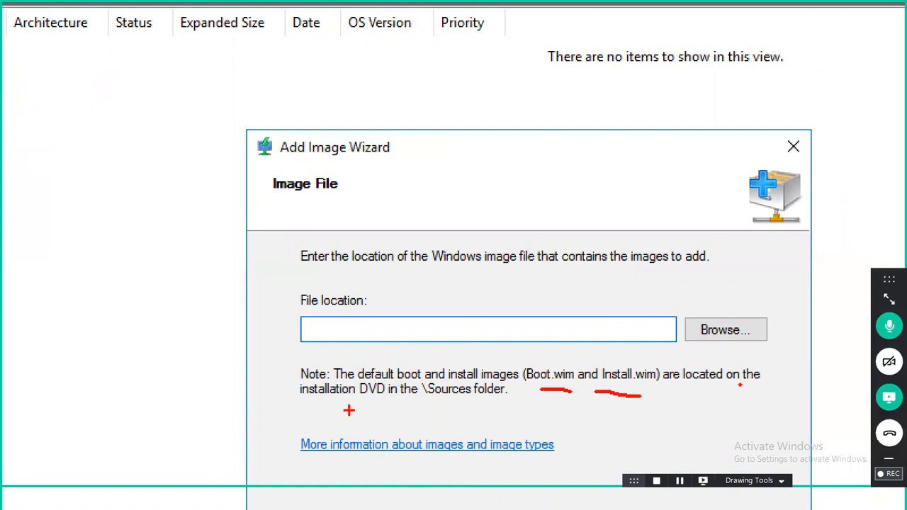
{"action": "left_click_drag", "start_coordinate": [441, 406], "coordinate": [489, 406]}
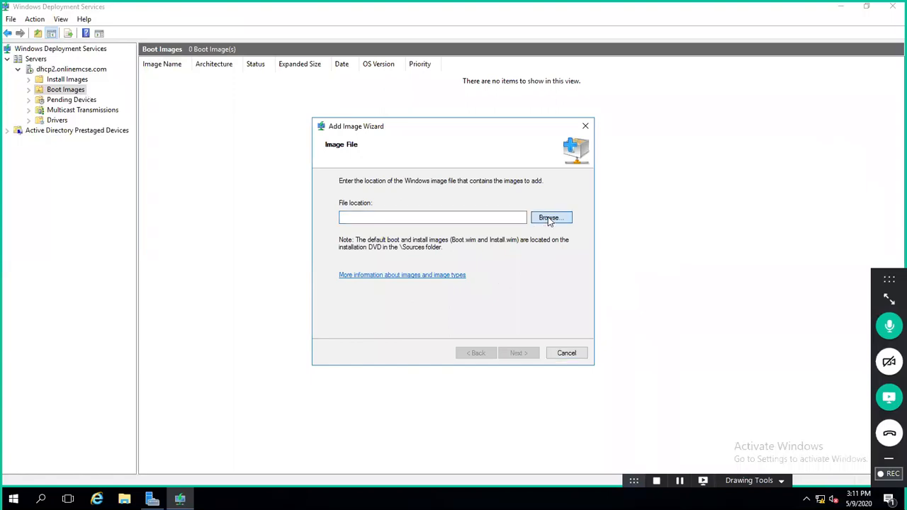
Step: Browse to boot.wim in the DVD's sources folder as the image file and continue
{"action": "left_click", "coordinate": [550, 219]}
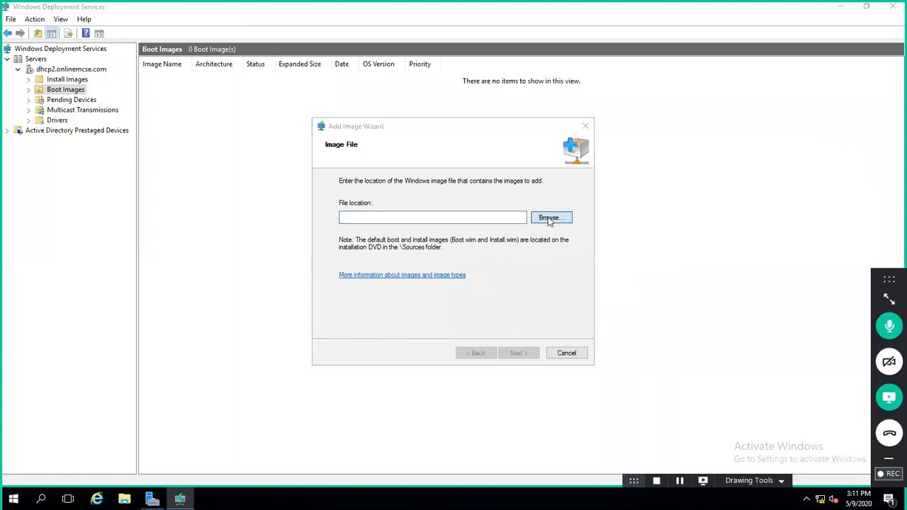
{"action": "left_click", "coordinate": [359, 278]}
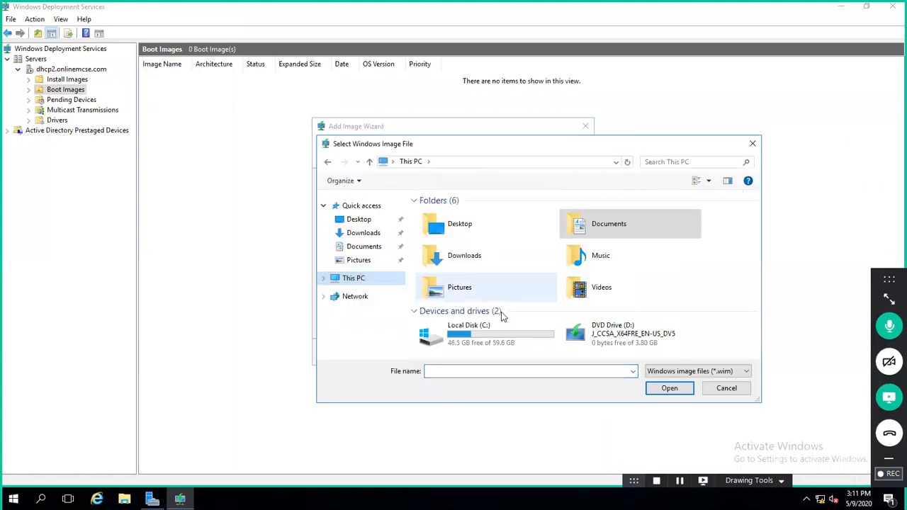
{"action": "double_click", "coordinate": [589, 332]}
{"action": "double_click", "coordinate": [441, 254]}
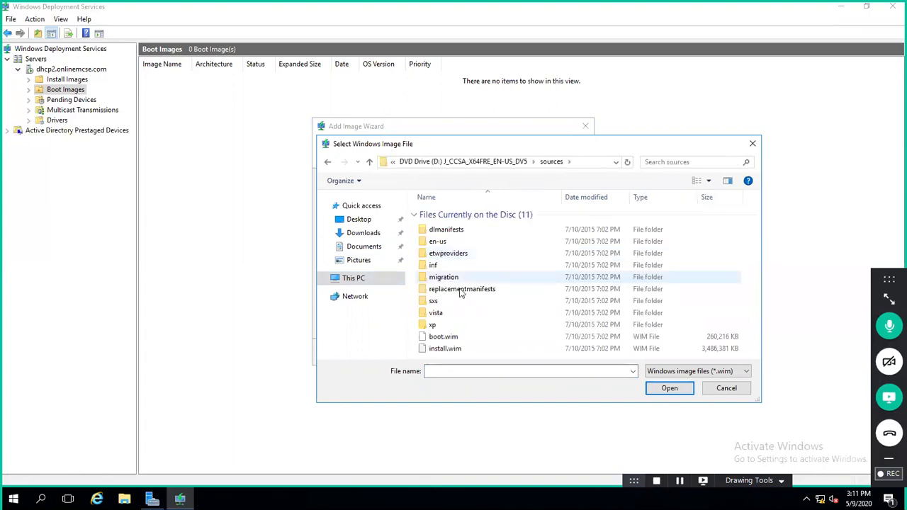
{"action": "left_click", "coordinate": [445, 337]}
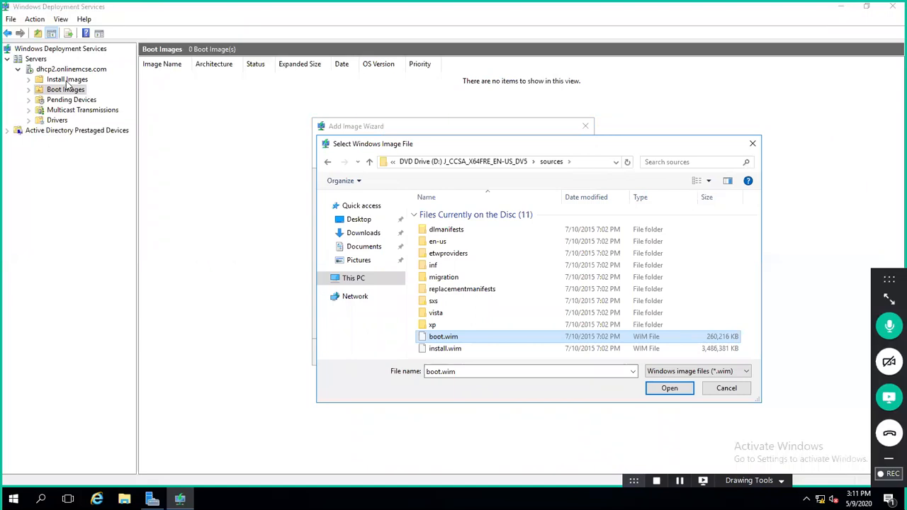
{"action": "left_click", "coordinate": [662, 394]}
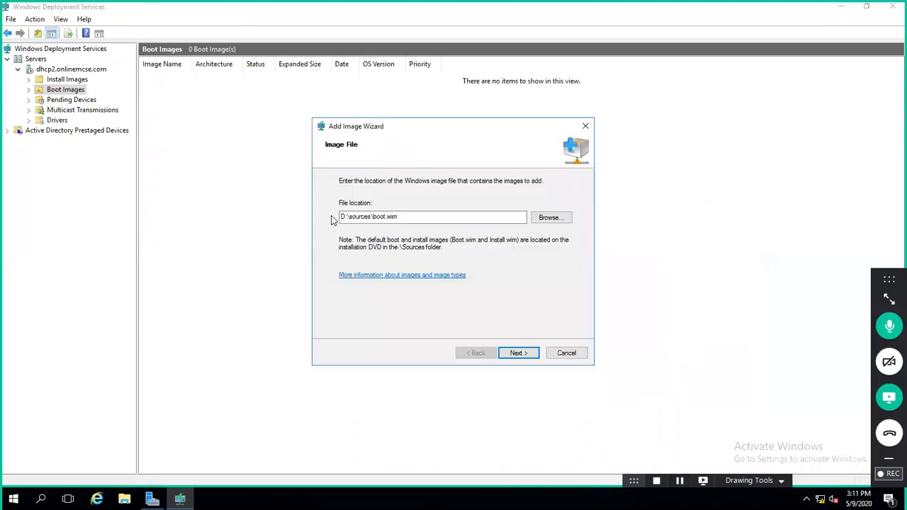
{"action": "left_click", "coordinate": [514, 352]}
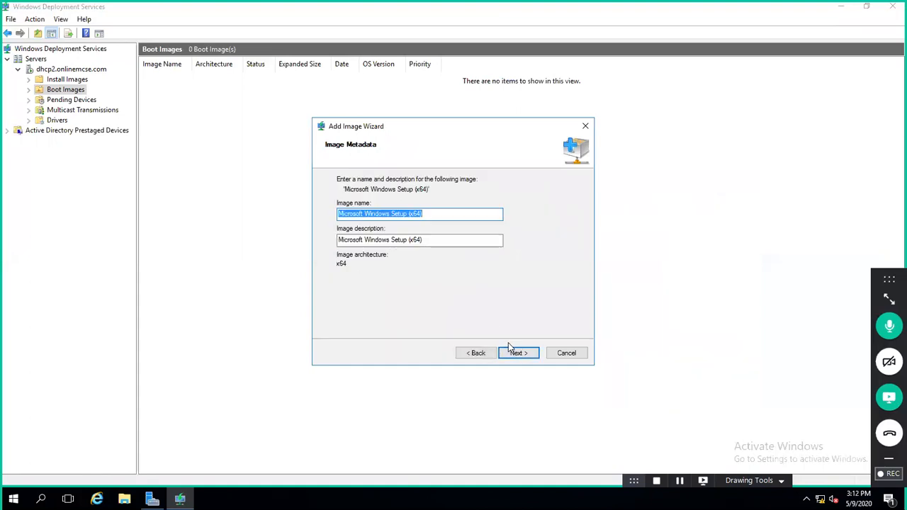
Step: Name the boot image windows10 with description windows10 and start adding it
{"action": "type", "text": "wi"}
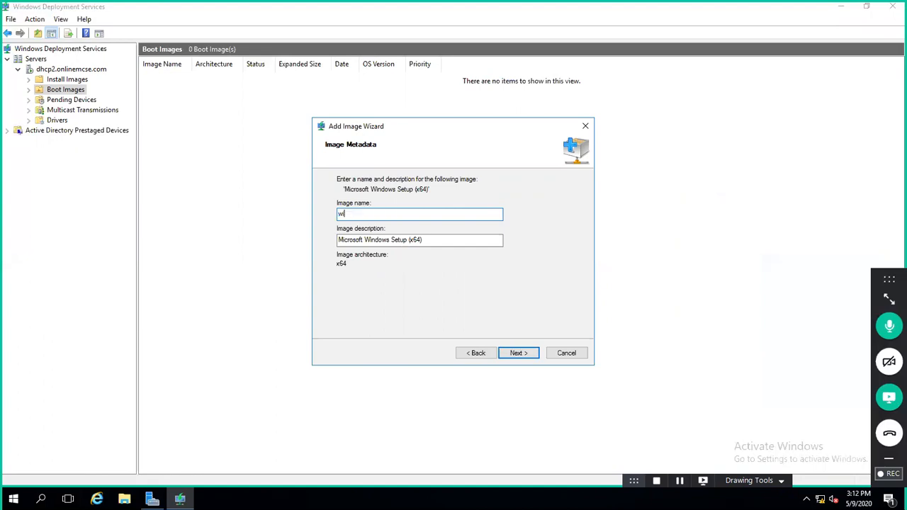
{"action": "type", "text": "ndows10"}
{"action": "key", "text": "Tab"}
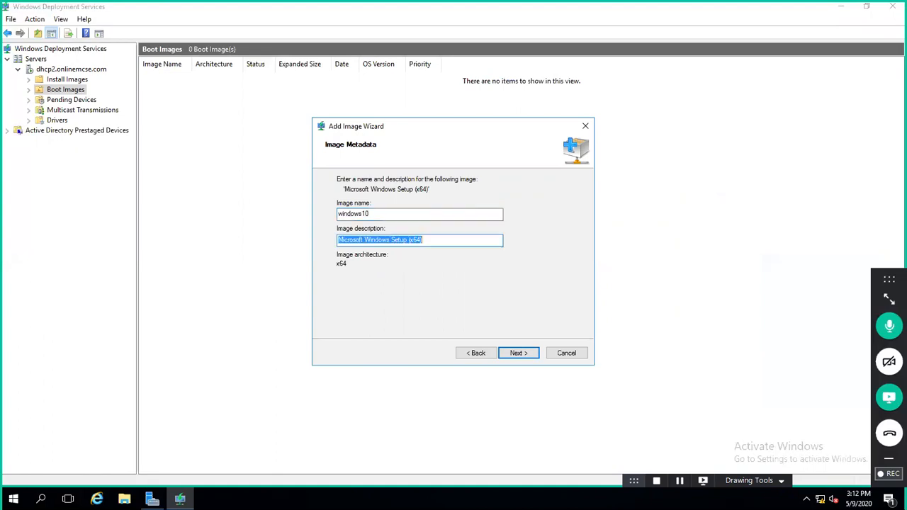
{"action": "type", "text": "window"}
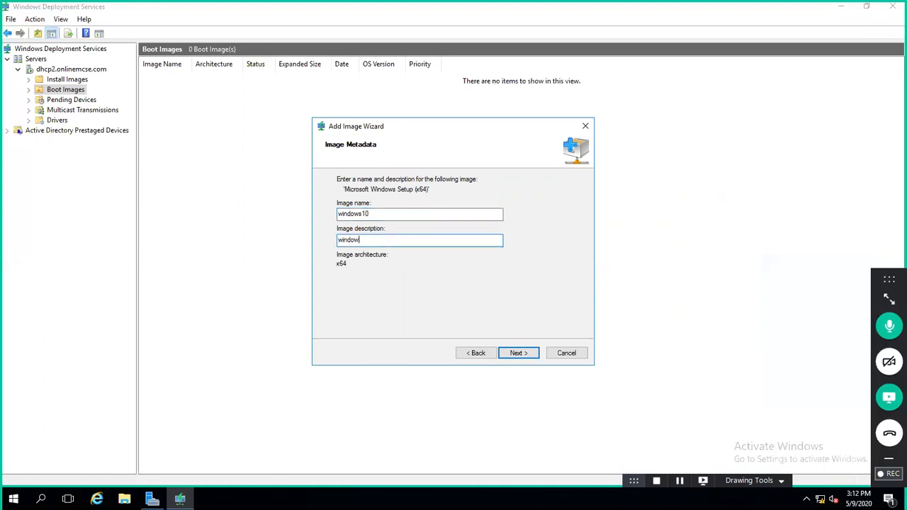
{"action": "type", "text": "s10"}
{"action": "left_click", "coordinate": [519, 354]}
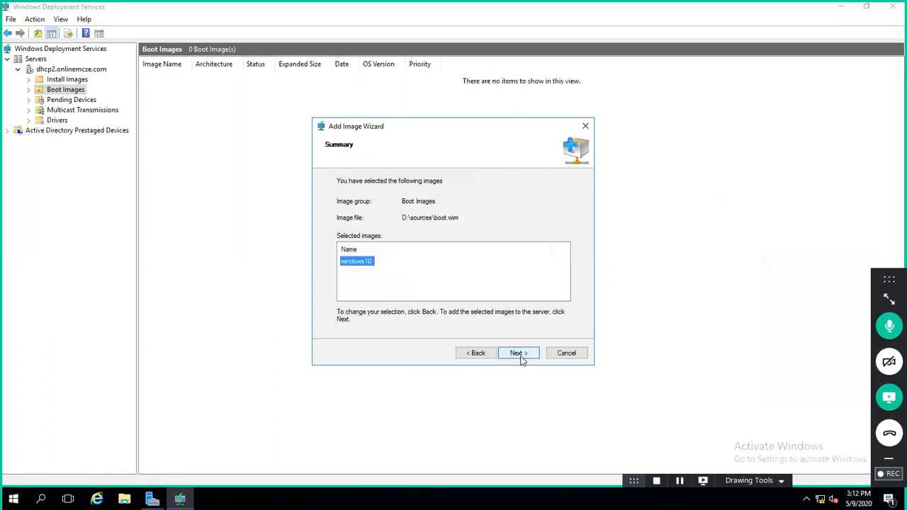
{"action": "left_click", "coordinate": [518, 353]}
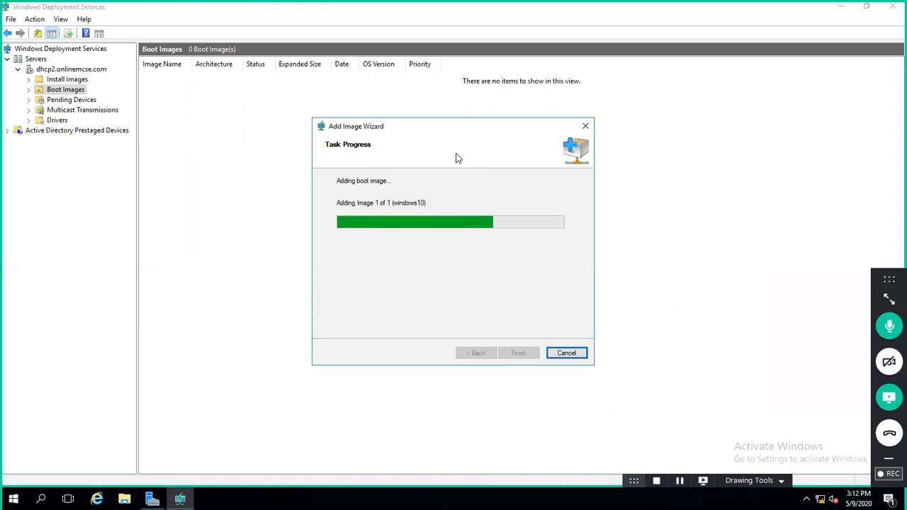
Step: Close the finished wizard and open the server's Install Images section
{"action": "mouse_move", "coordinate": [581, 7]}
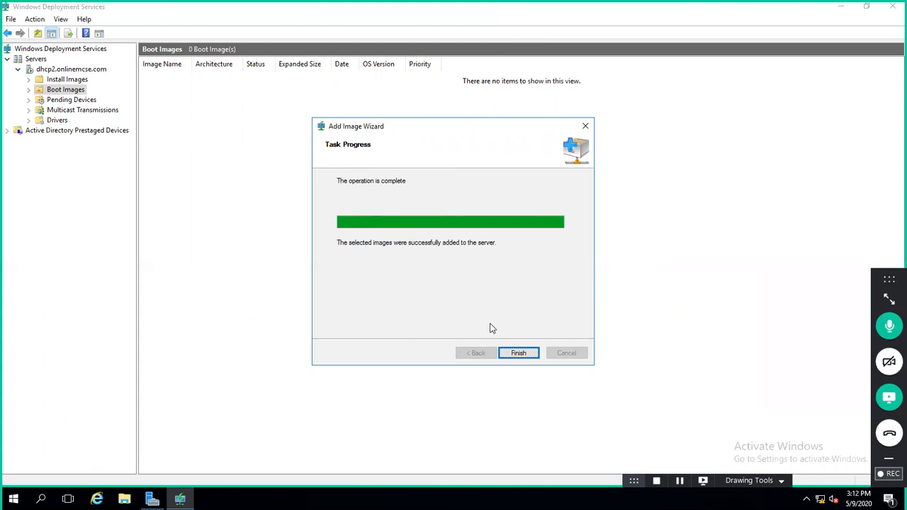
{"action": "left_click", "coordinate": [517, 353]}
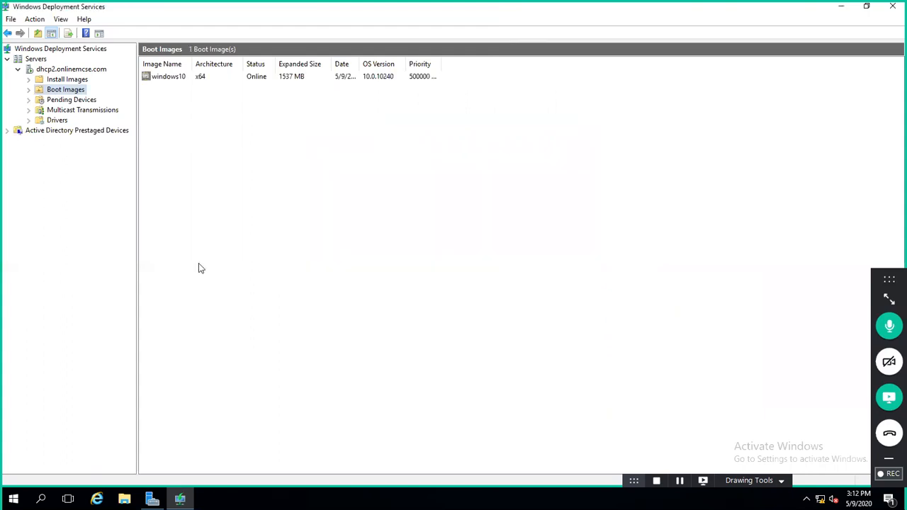
{"action": "left_click", "coordinate": [58, 70]}
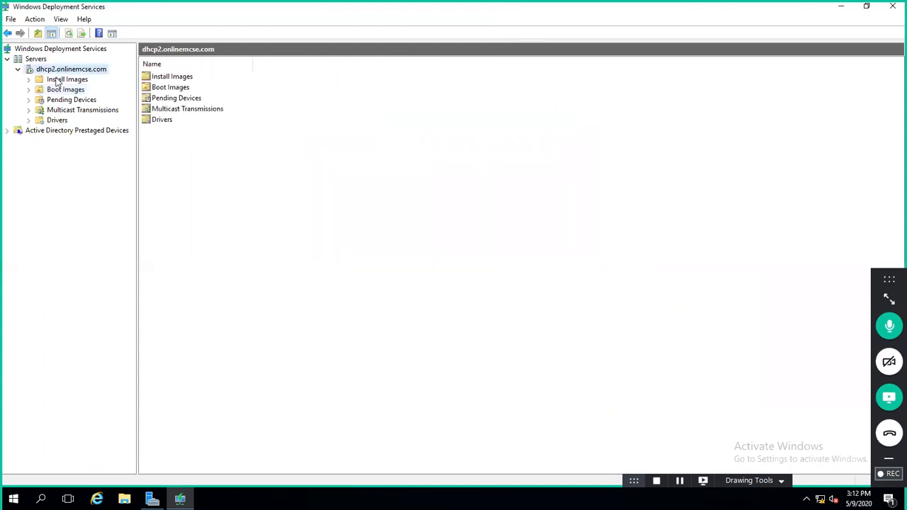
{"action": "left_click", "coordinate": [59, 81]}
Step: Start adding an install image into a new image group named window10
{"action": "right_click", "coordinate": [58, 83]}
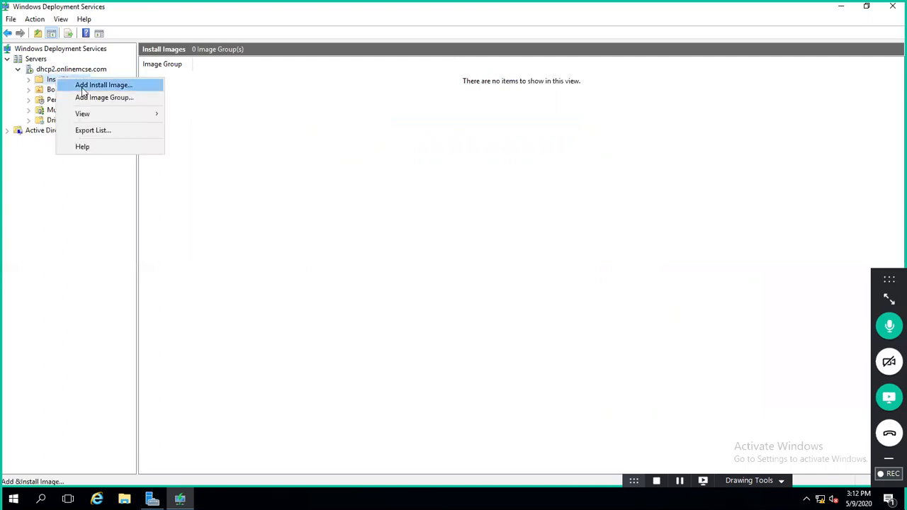
{"action": "left_click", "coordinate": [83, 85]}
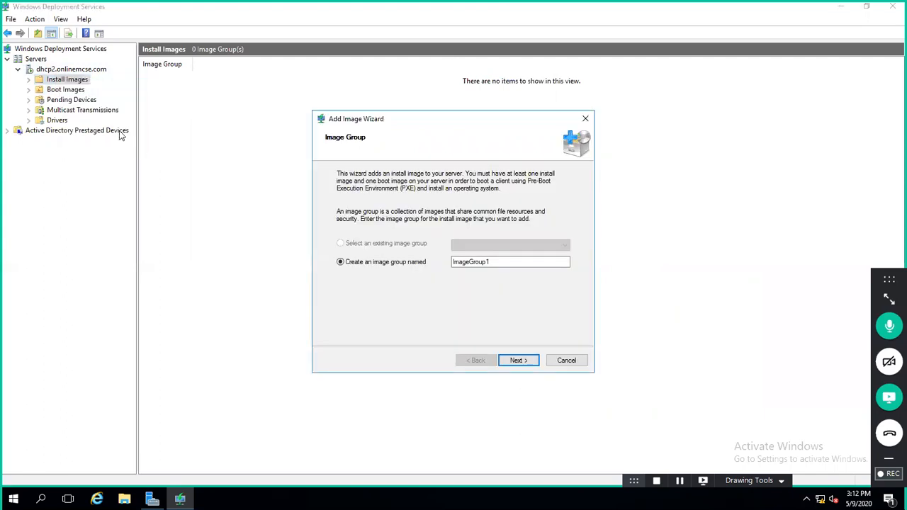
{"action": "left_click_drag", "start_coordinate": [493, 263], "coordinate": [426, 262]}
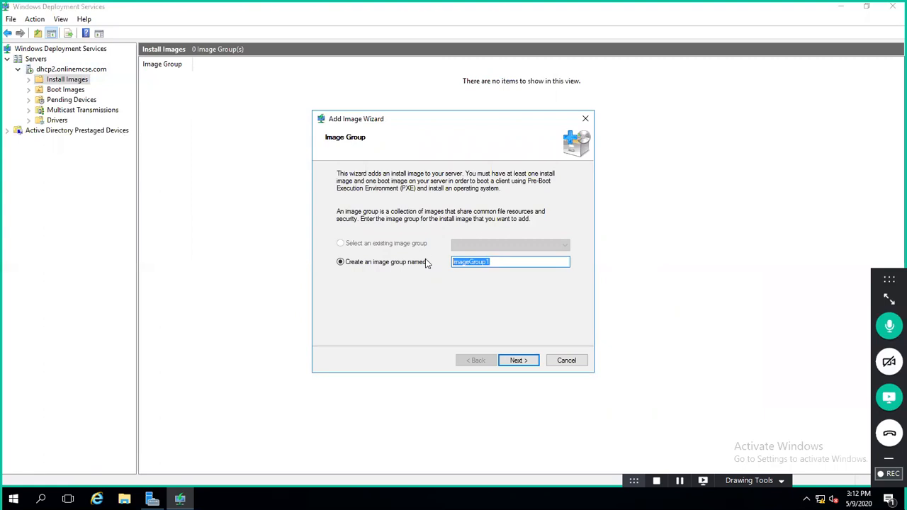
{"action": "type", "text": "window10"}
{"action": "left_click", "coordinate": [515, 361]}
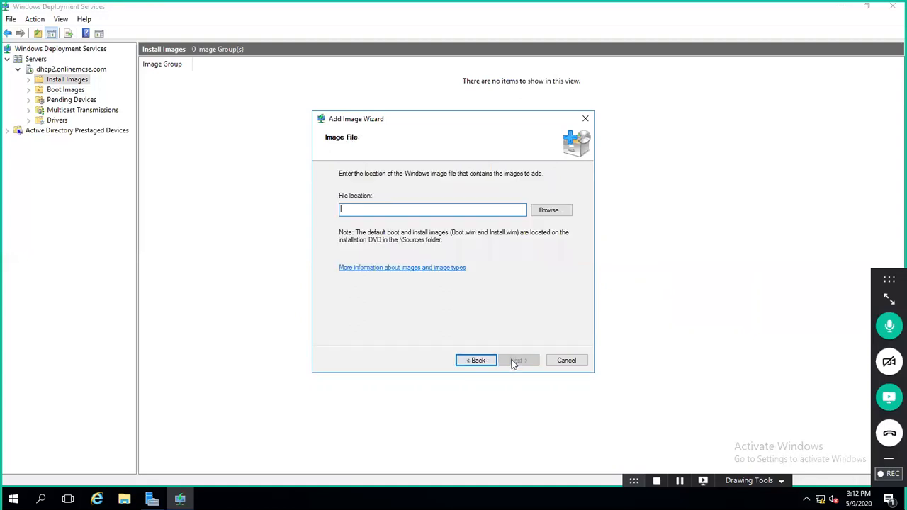
Step: Select D:\sources\install.wim as the image file location
{"action": "left_click", "coordinate": [539, 210]}
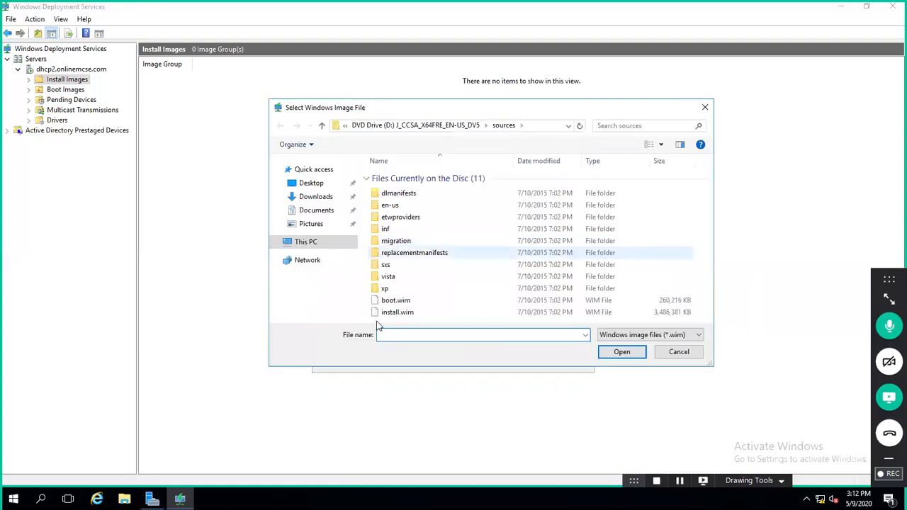
{"action": "left_click", "coordinate": [394, 312]}
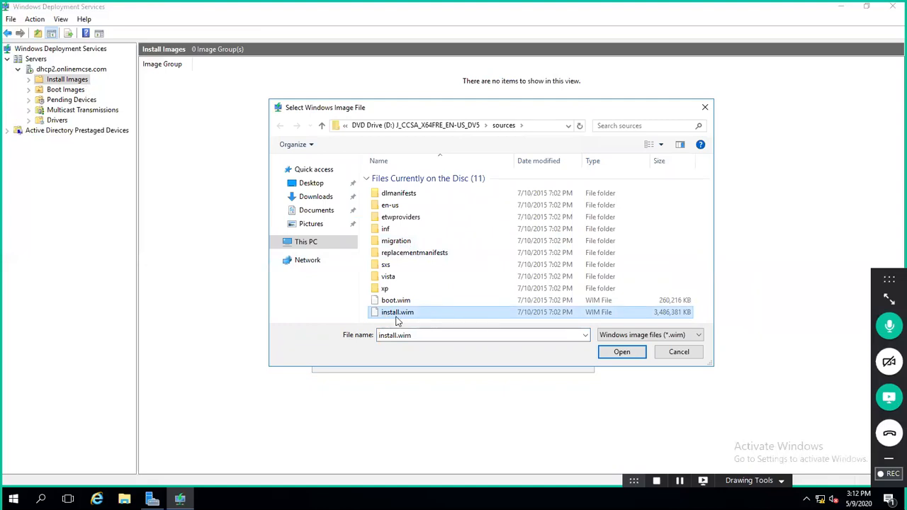
{"action": "left_click", "coordinate": [622, 352]}
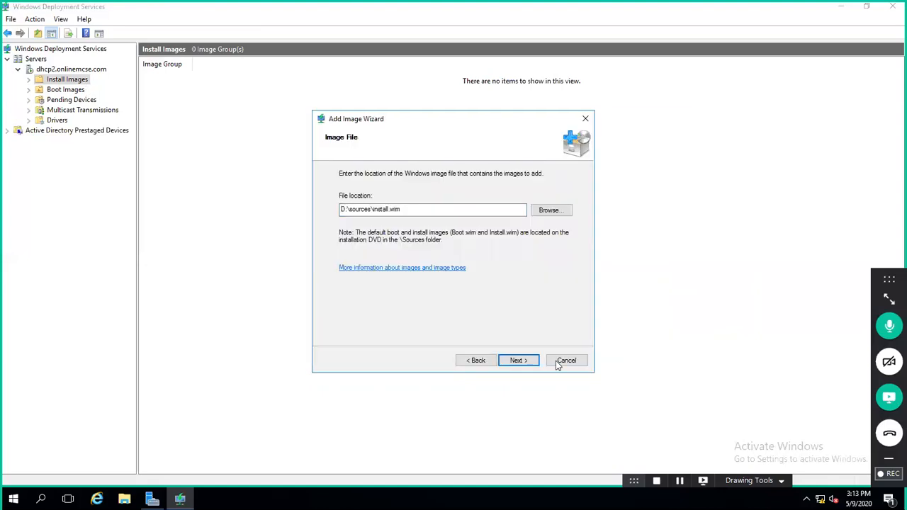
Step: Import only Windows 10 Pro from install.wim by unchecking Windows 10 Home, then start adding it
{"action": "left_click", "coordinate": [512, 361]}
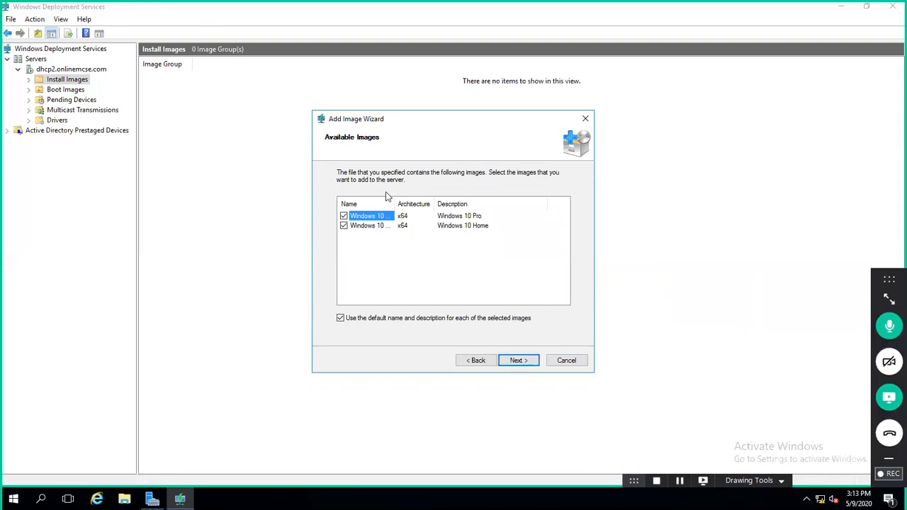
{"action": "left_click_drag", "start_coordinate": [436, 202], "coordinate": [450, 199]}
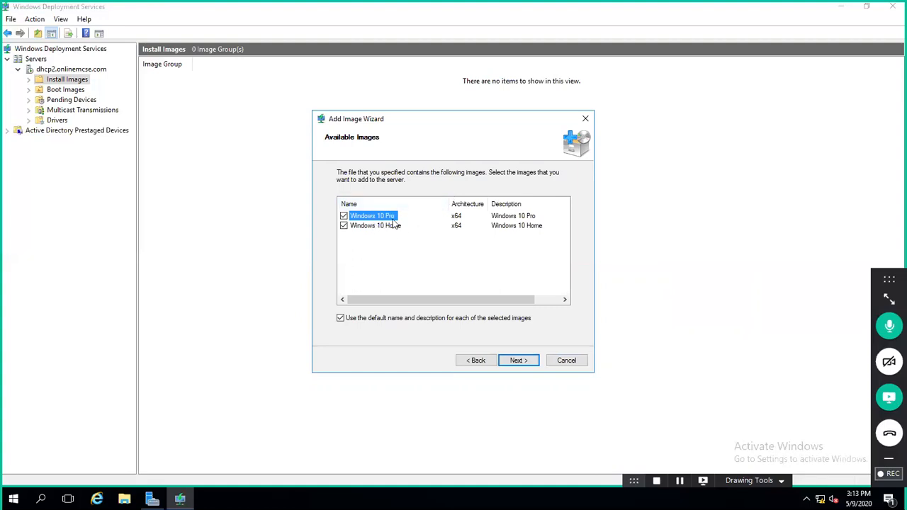
{"action": "left_click", "coordinate": [348, 226]}
{"action": "left_click", "coordinate": [343, 226]}
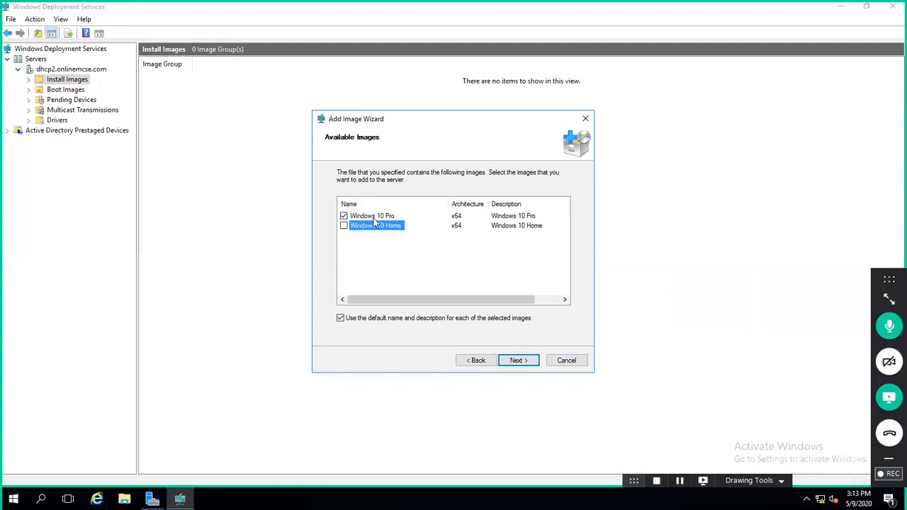
{"action": "left_click", "coordinate": [518, 362]}
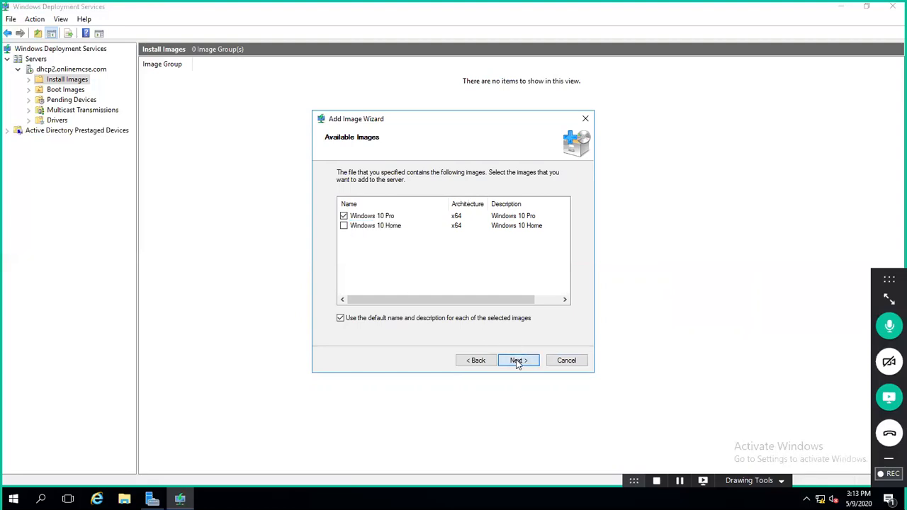
{"action": "left_click", "coordinate": [520, 361]}
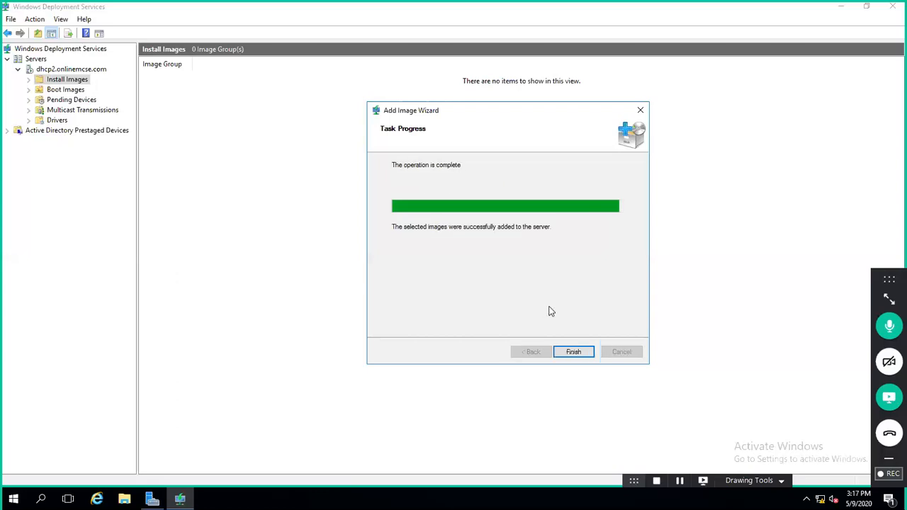
Step: Close the Add Image Wizard once Windows 10 Pro finishes adding to the window10 group
{"action": "left_click", "coordinate": [573, 352]}
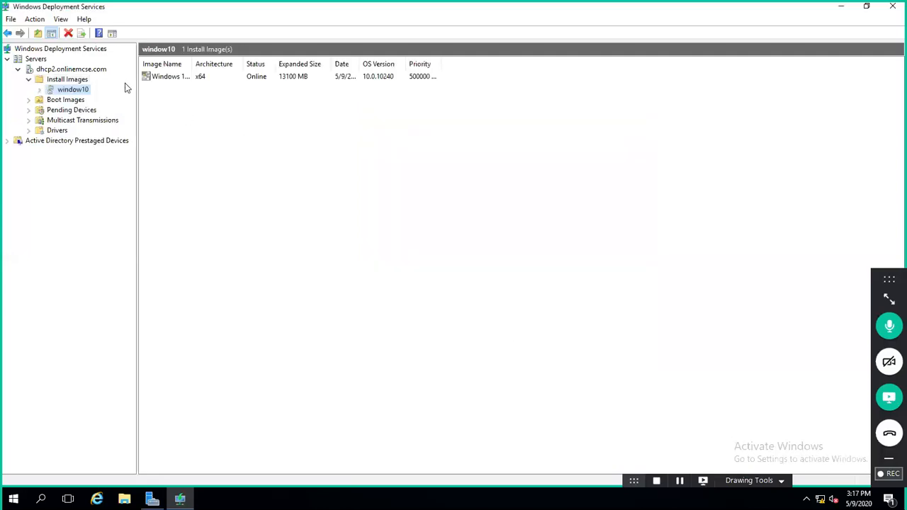
{"action": "mouse_move", "coordinate": [442, 4]}
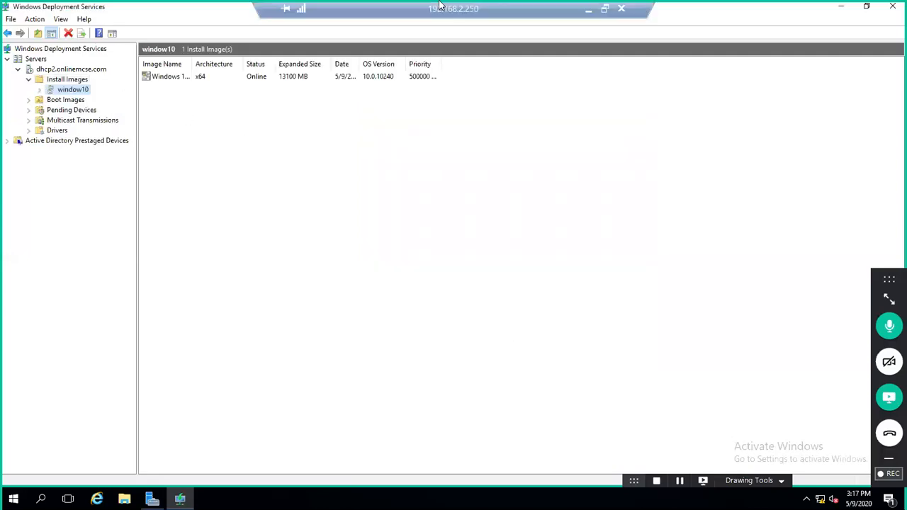
{"action": "left_click", "coordinate": [587, 8]}
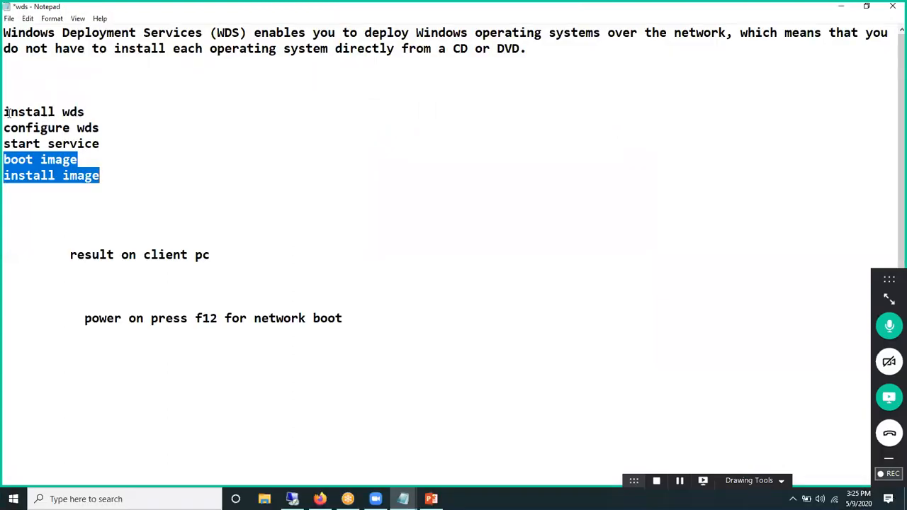
{"action": "left_click_drag", "start_coordinate": [5, 112], "coordinate": [103, 128]}
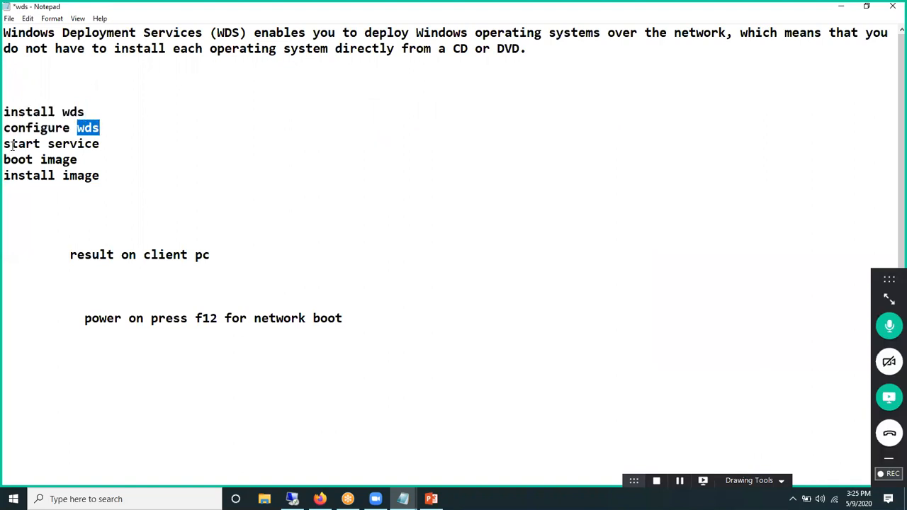
{"action": "left_click_drag", "start_coordinate": [11, 144], "coordinate": [79, 142]}
{"action": "left_click_drag", "start_coordinate": [12, 159], "coordinate": [55, 159]}
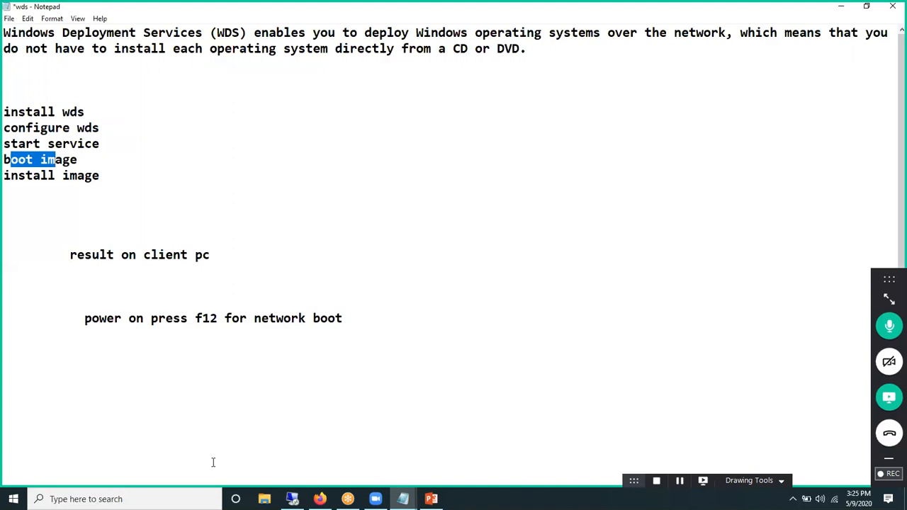
{"action": "key", "text": "alt+Tab"}
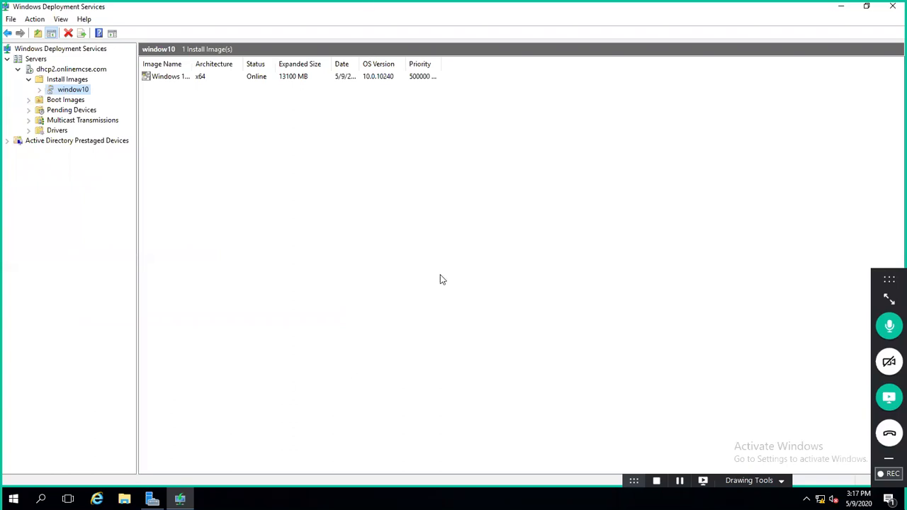
Step: Open the exch VM's settings at its CD/DVD drive options
{"action": "key", "text": "ctrl+alt+Return"}
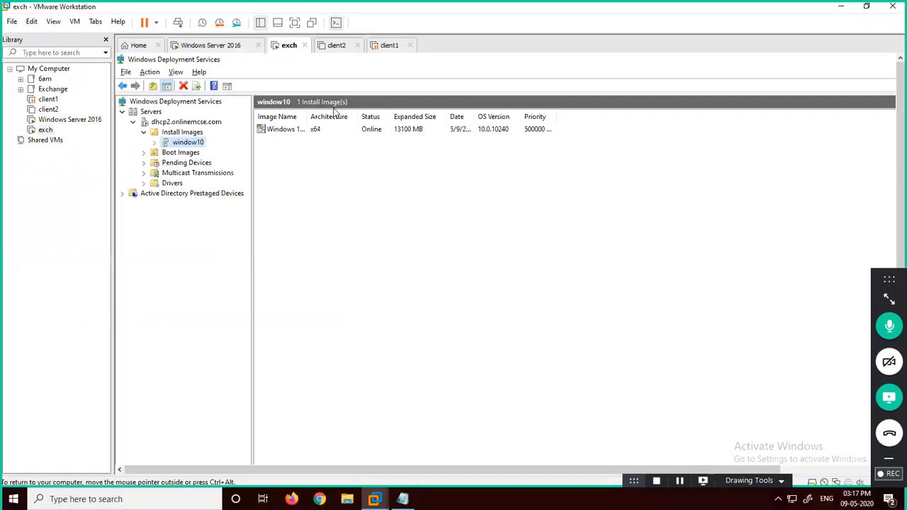
{"action": "right_click", "coordinate": [285, 56]}
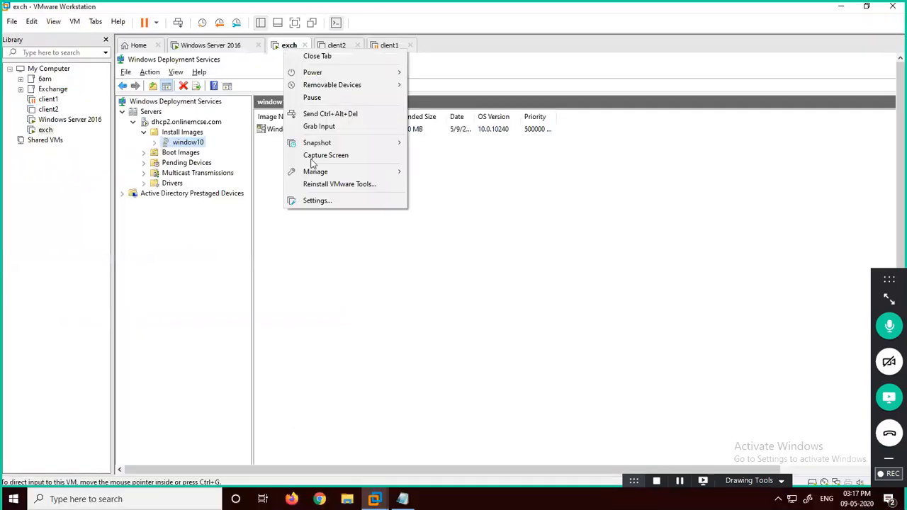
{"action": "left_click", "coordinate": [317, 201]}
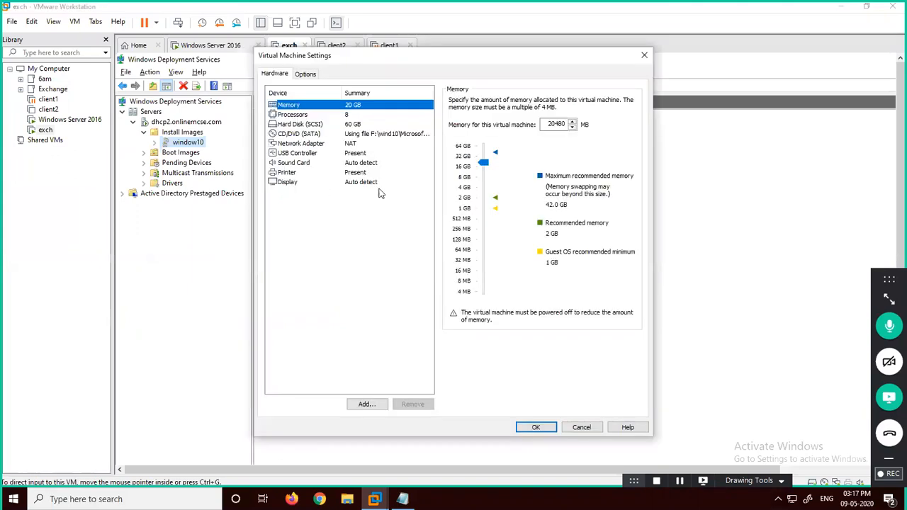
{"action": "left_click", "coordinate": [355, 153]}
{"action": "left_click", "coordinate": [354, 133]}
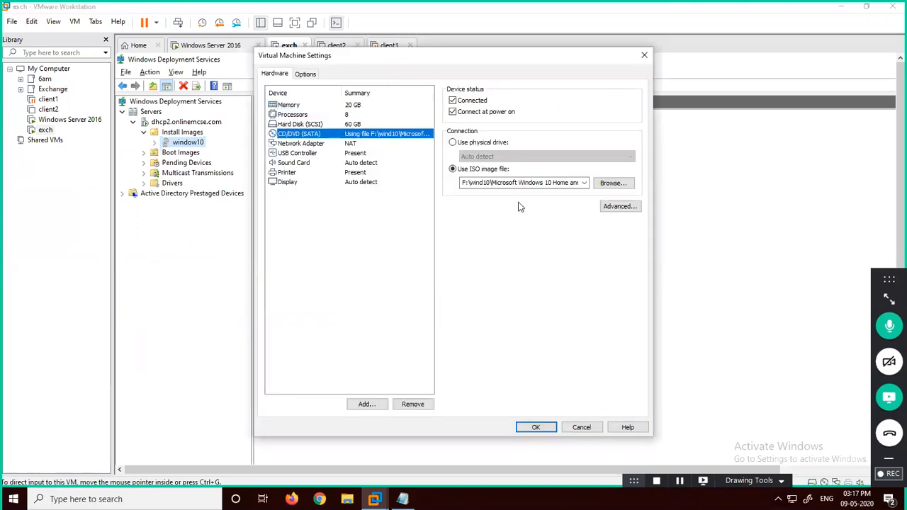
Step: Mount the Windows Server installer ISO from F: on exch's DVD drive, then list WDS Boot Images
{"action": "left_click", "coordinate": [612, 184]}
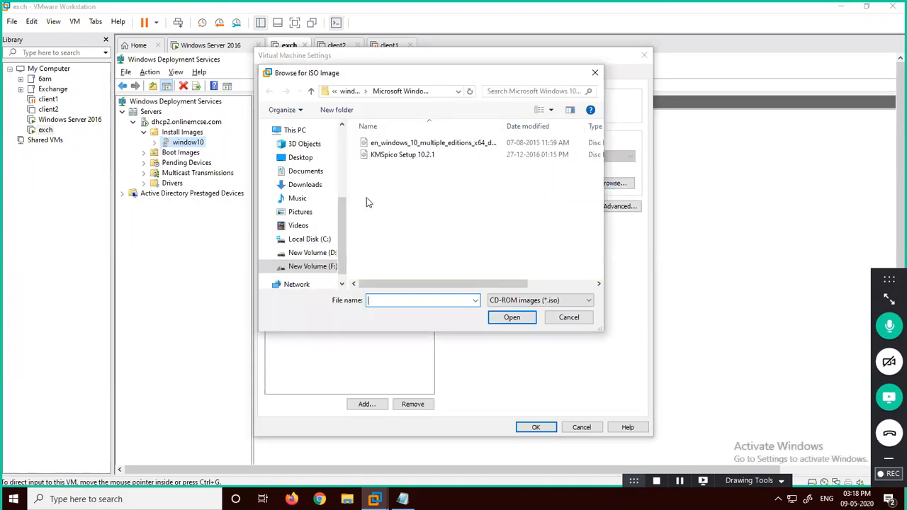
{"action": "left_click", "coordinate": [321, 270]}
{"action": "scroll", "coordinate": [406, 241], "scroll_direction": "down", "scroll_amount": 1}
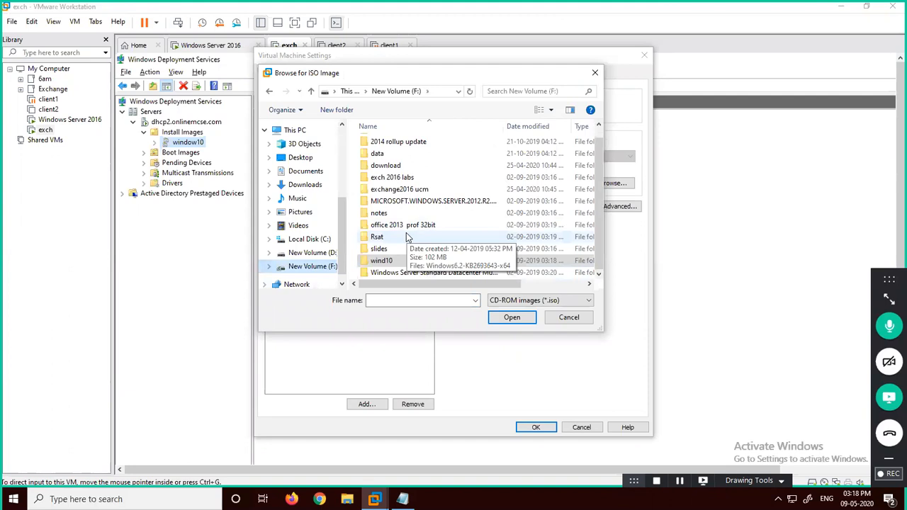
{"action": "double_click", "coordinate": [417, 273]}
{"action": "left_click", "coordinate": [432, 144]}
{"action": "double_click", "coordinate": [432, 144]}
{"action": "left_click", "coordinate": [533, 427]}
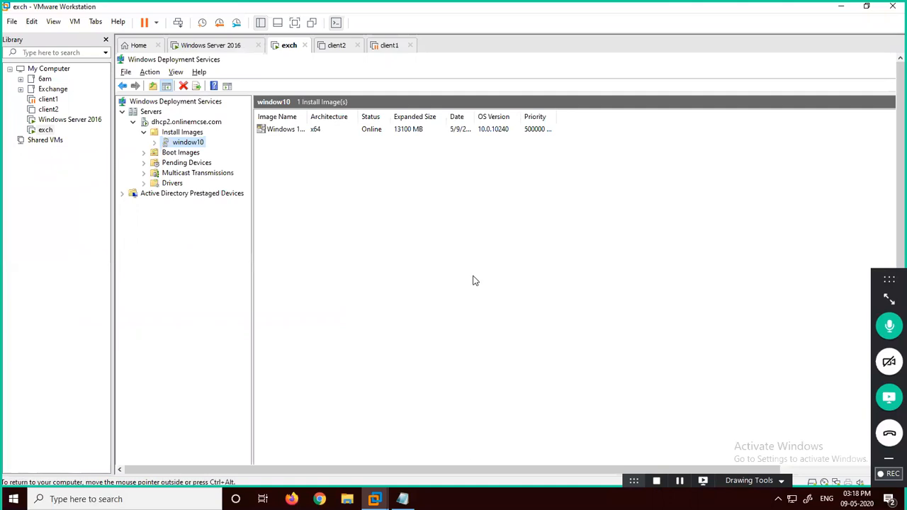
{"action": "left_click", "coordinate": [181, 153]}
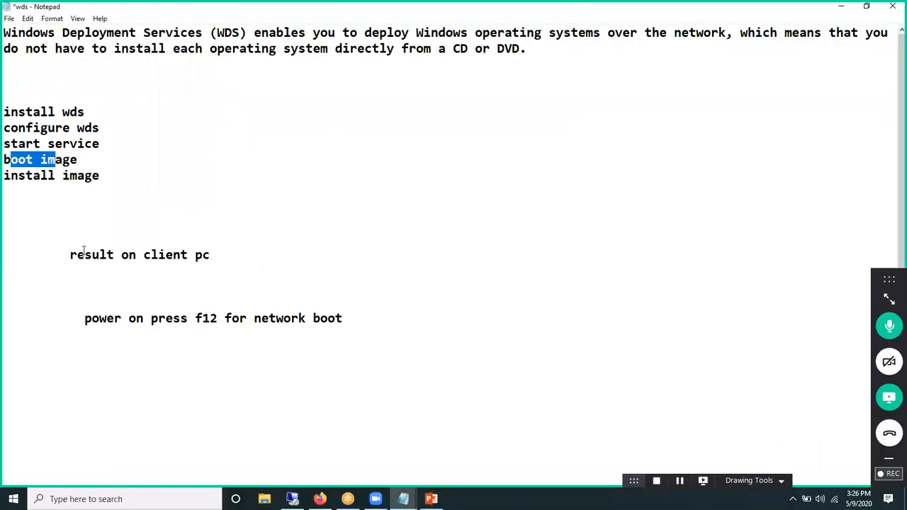
{"action": "left_click_drag", "start_coordinate": [84, 250], "coordinate": [229, 251]}
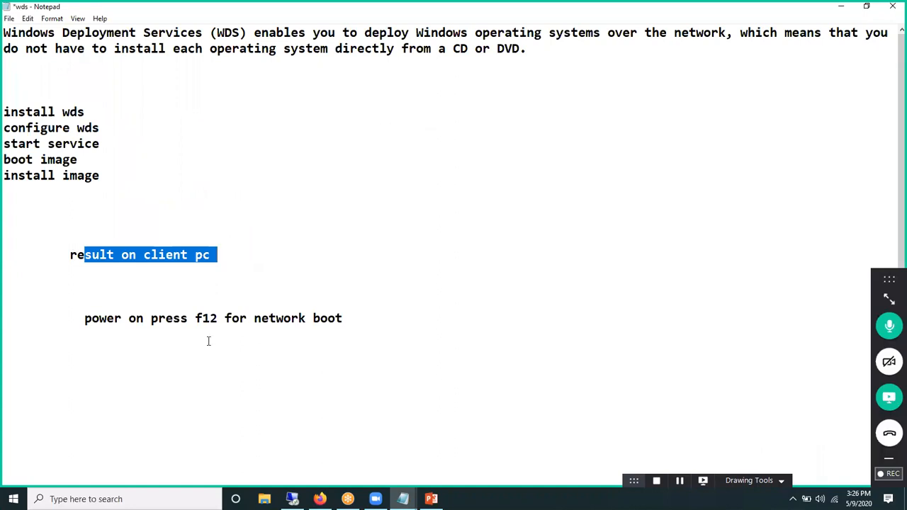
{"action": "left_click_drag", "start_coordinate": [194, 318], "coordinate": [220, 319]}
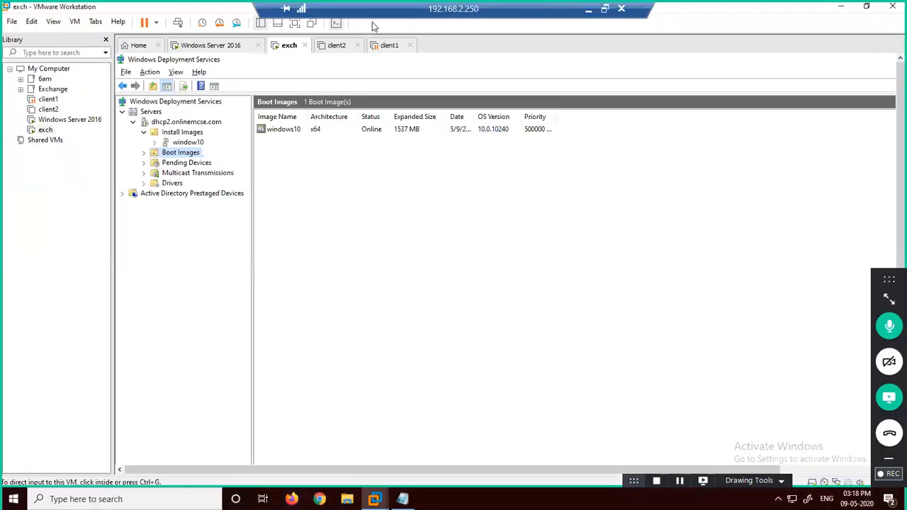
Step: Power on client2 and bring up its EFI Boot Manager with F12
{"action": "left_click", "coordinate": [344, 45]}
{"action": "left_click", "coordinate": [178, 88]}
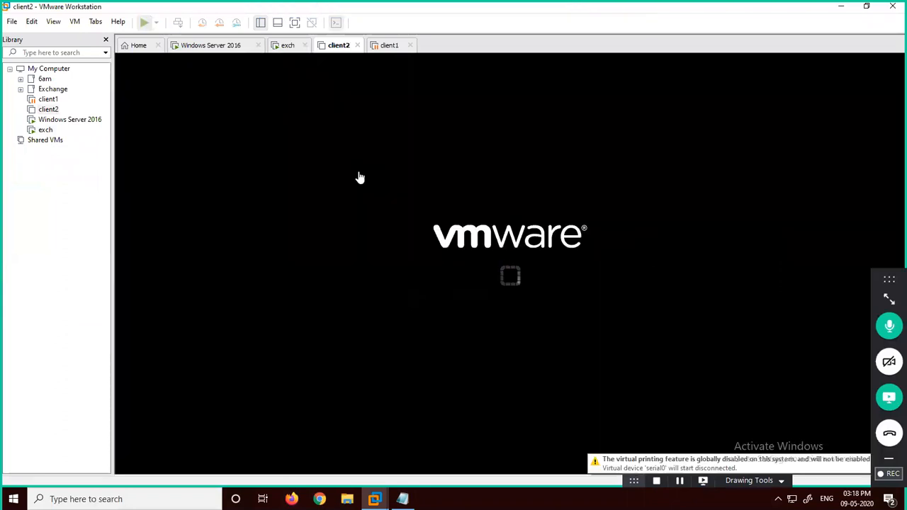
{"action": "left_click", "coordinate": [359, 176]}
{"action": "key", "text": "F12"}
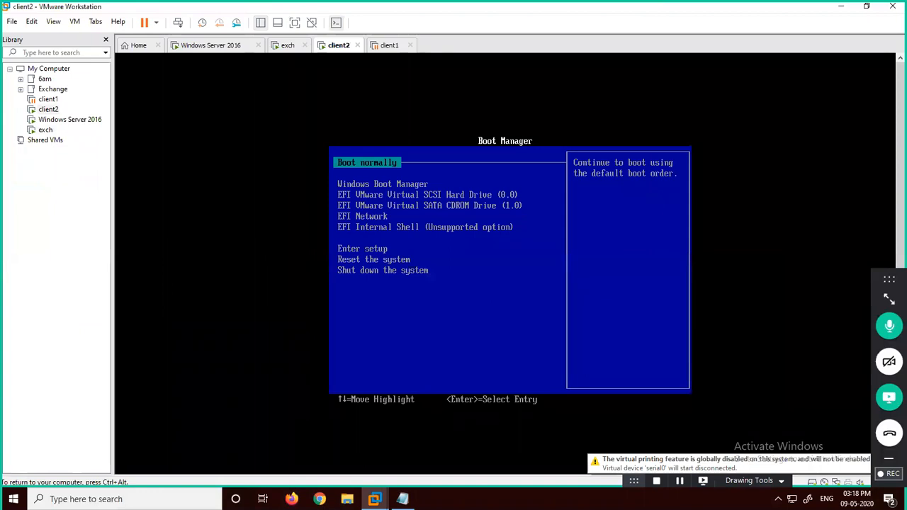
{"action": "key", "text": "ctrl+alt"}
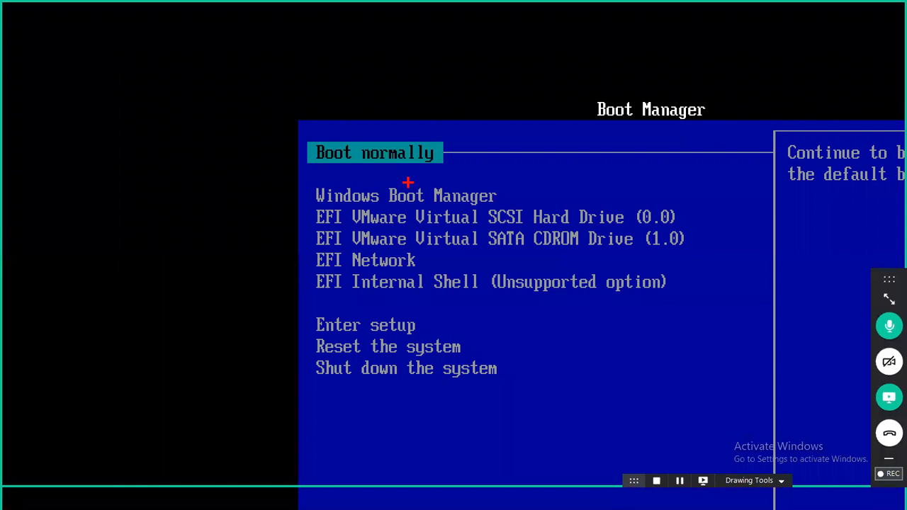
Step: Annotate the EFI boot entries on screen, then clear the annotations
{"action": "mouse_move", "coordinate": [296, 190]}
{"action": "left_mouse_down"}
{"action": "mouse_move", "coordinate": [657, 283]}
{"action": "mouse_move", "coordinate": [509, 175]}
{"action": "left_mouse_up"}
{"action": "mouse_move", "coordinate": [384, 231]}
{"action": "left_mouse_down"}
{"action": "mouse_move", "coordinate": [340, 231]}
{"action": "mouse_move", "coordinate": [309, 253]}
{"action": "mouse_move", "coordinate": [420, 283]}
{"action": "mouse_move", "coordinate": [441, 244]}
{"action": "mouse_move", "coordinate": [367, 224]}
{"action": "left_mouse_up"}
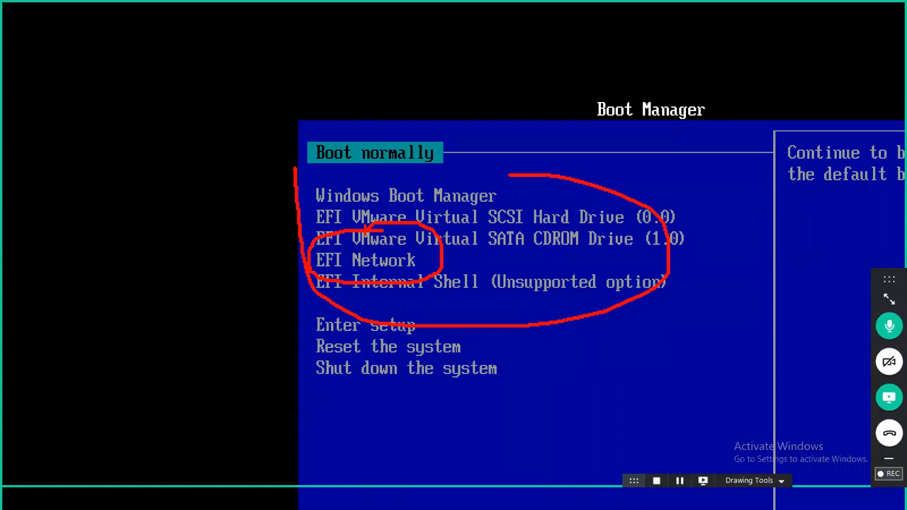
{"action": "key", "text": "Escape"}
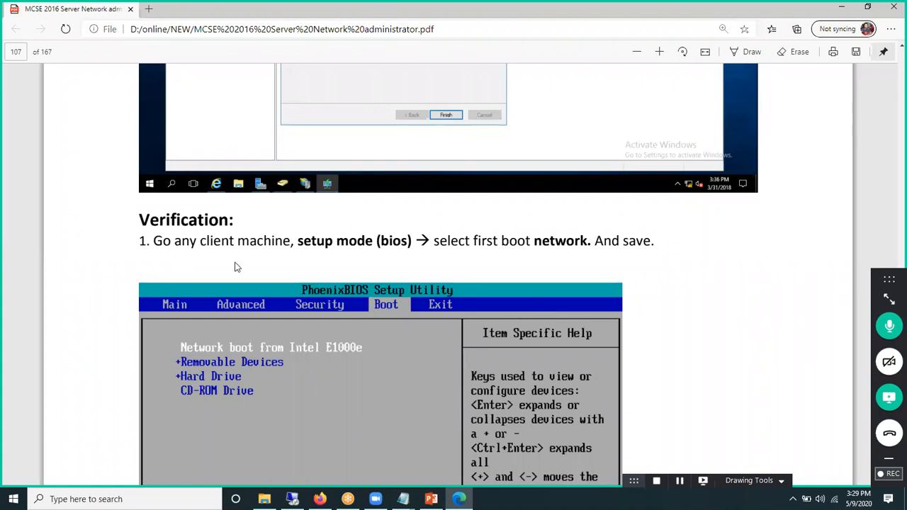
Step: Highlight BIOS setup mode, the F12 network-service prompt and server address in the manual
{"action": "left_click_drag", "start_coordinate": [337, 244], "coordinate": [413, 242]}
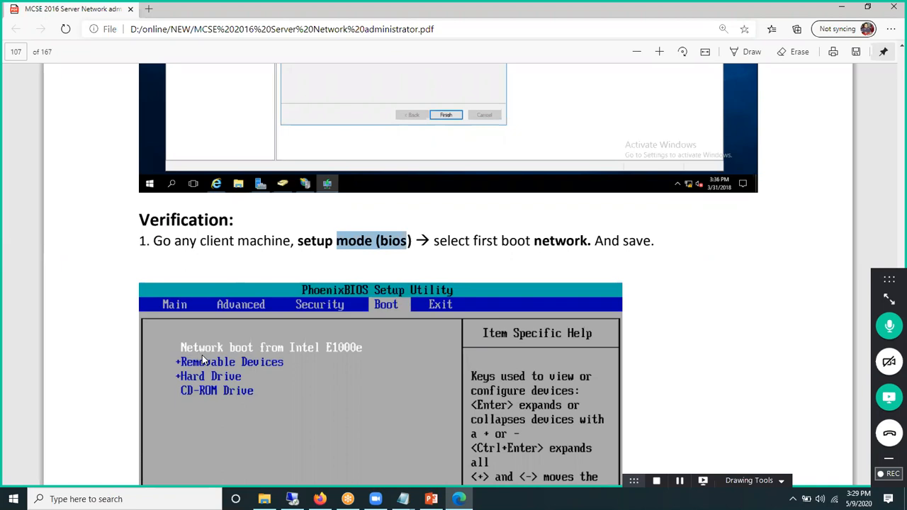
{"action": "scroll", "coordinate": [202, 355], "scroll_direction": "down", "scroll_amount": 6}
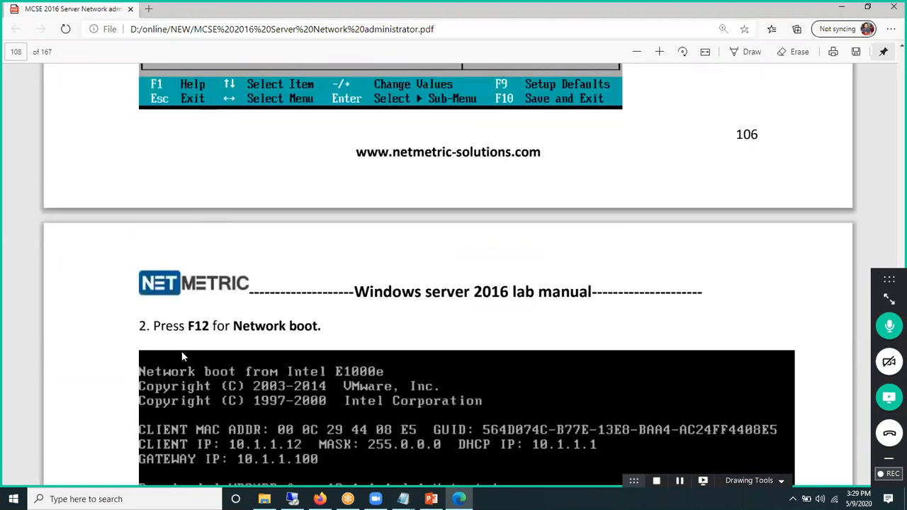
{"action": "scroll", "coordinate": [213, 351], "scroll_direction": "down", "scroll_amount": 1}
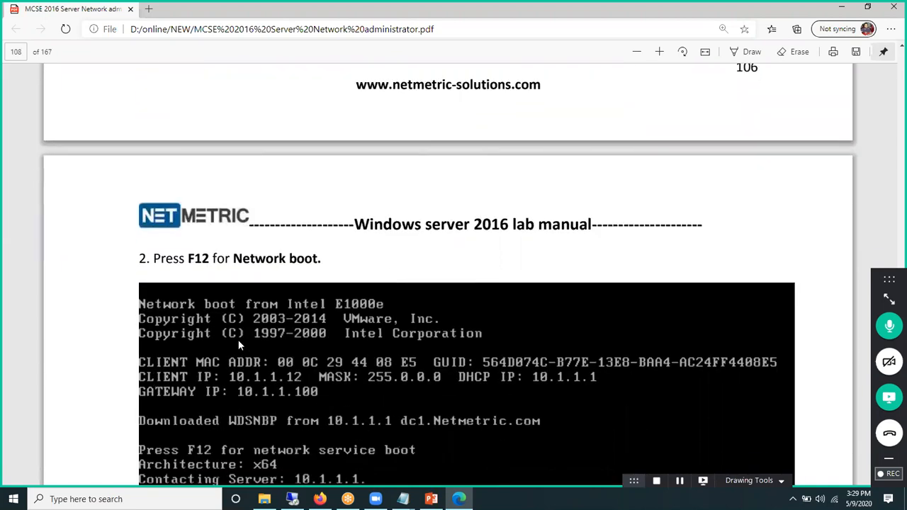
{"action": "scroll", "coordinate": [283, 340], "scroll_direction": "down", "scroll_amount": 1}
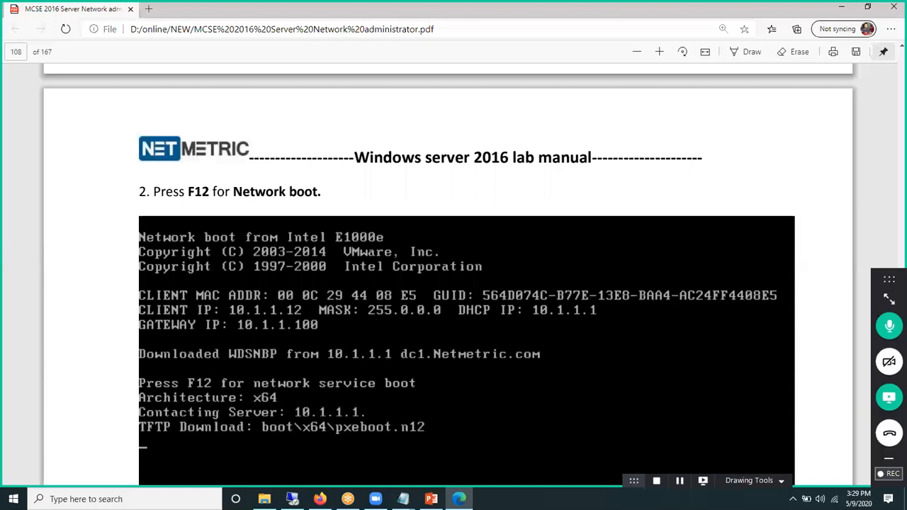
{"action": "mouse_move", "coordinate": [190, 382]}
{"action": "left_mouse_down"}
{"action": "mouse_move", "coordinate": [221, 392]}
{"action": "mouse_move", "coordinate": [202, 379]}
{"action": "left_mouse_up"}
{"action": "left_click_drag", "start_coordinate": [265, 389], "coordinate": [354, 392]}
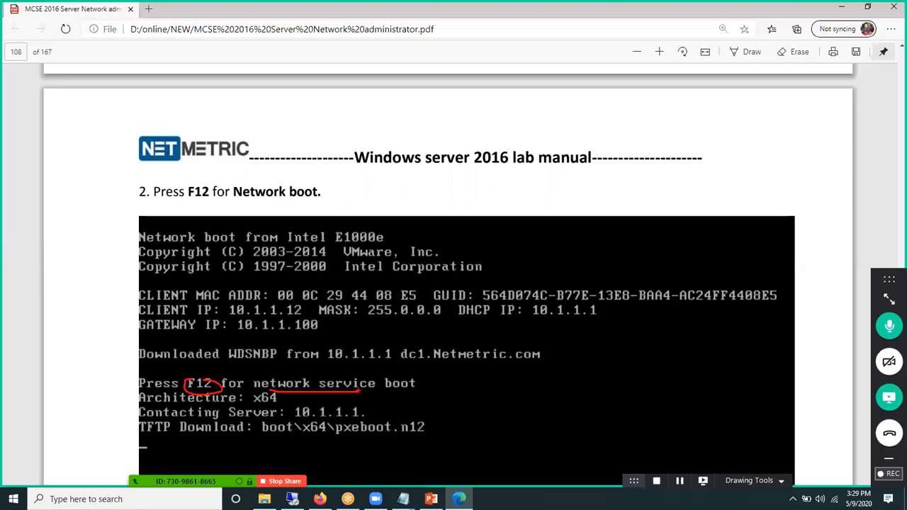
{"action": "left_click_drag", "start_coordinate": [310, 420], "coordinate": [339, 419]}
Step: Scroll through the remaining network-boot verification steps, then minimize Edge
{"action": "scroll", "coordinate": [219, 366], "scroll_direction": "down", "scroll_amount": 5}
{"action": "scroll", "coordinate": [224, 377], "scroll_direction": "down", "scroll_amount": 6}
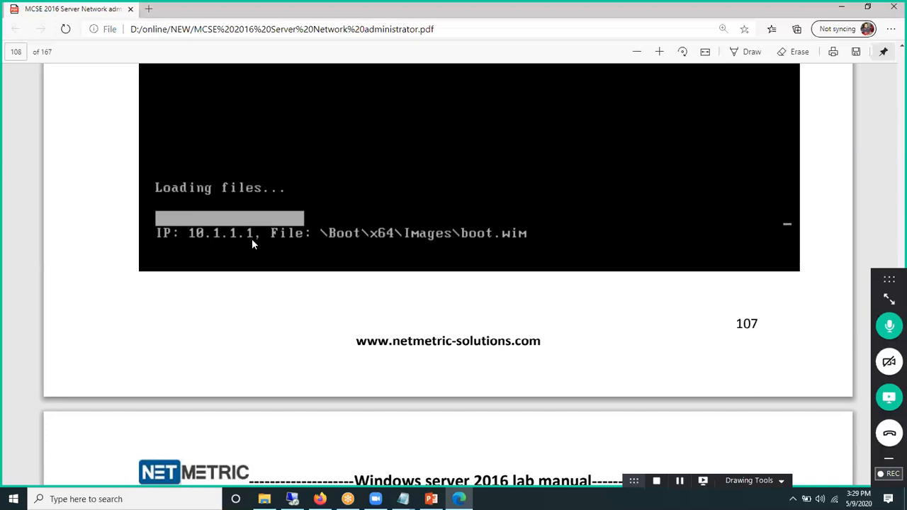
{"action": "scroll", "coordinate": [257, 230], "scroll_direction": "up", "scroll_amount": 8}
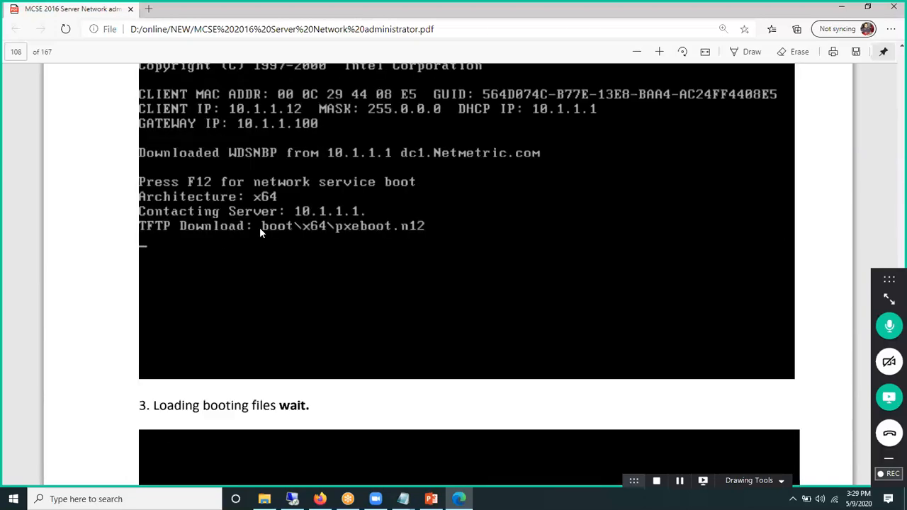
{"action": "scroll", "coordinate": [259, 227], "scroll_direction": "up", "scroll_amount": 2}
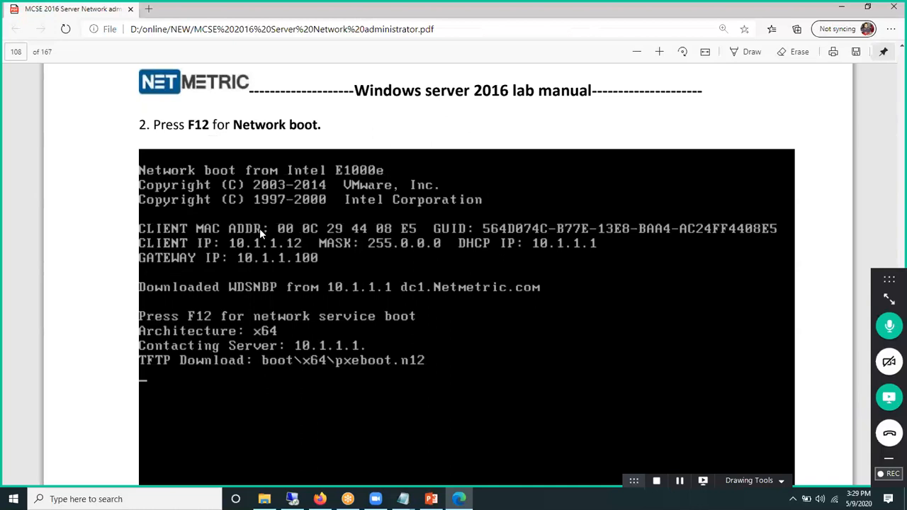
{"action": "scroll", "coordinate": [259, 231], "scroll_direction": "up", "scroll_amount": 8}
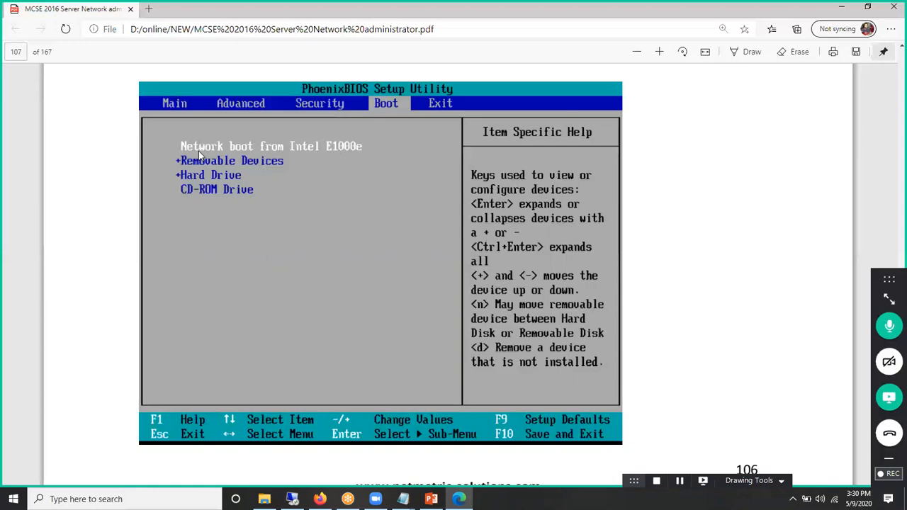
{"action": "scroll", "coordinate": [258, 277], "scroll_direction": "down", "scroll_amount": 5}
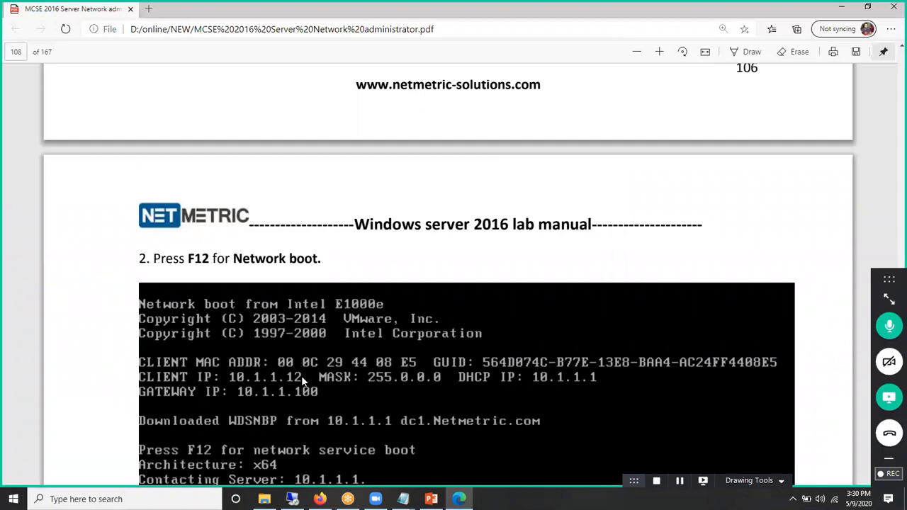
{"action": "scroll", "coordinate": [296, 381], "scroll_direction": "down", "scroll_amount": 2}
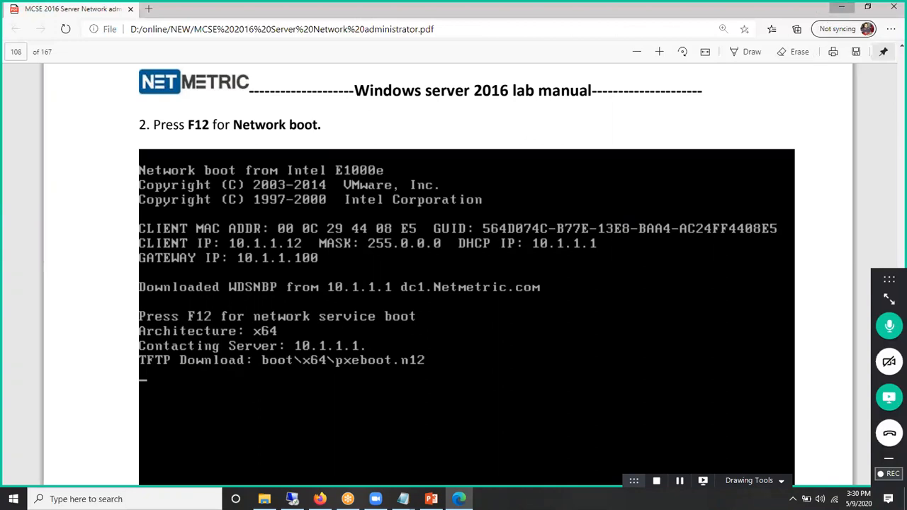
{"action": "left_click", "coordinate": [842, 7]}
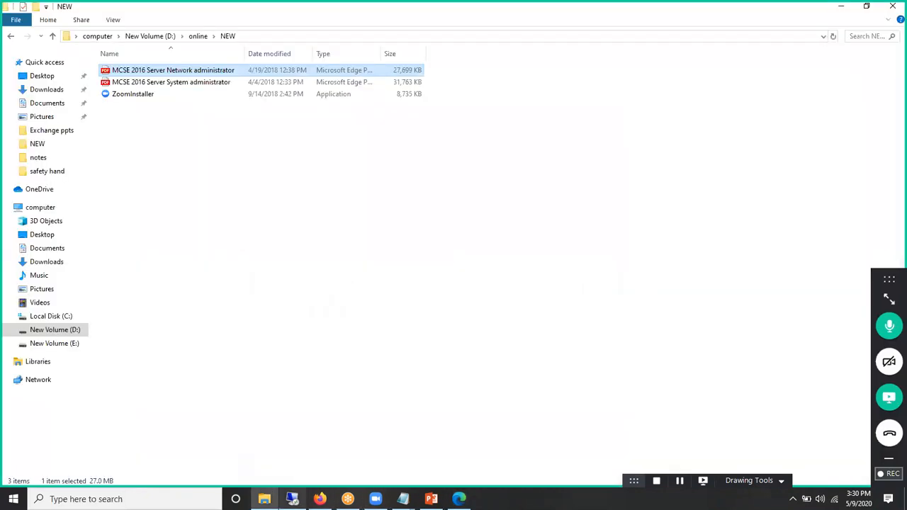
Step: Bring up client2 and boot it from the EFI Network entry
{"action": "left_click", "coordinate": [292, 499]}
{"action": "mouse_move", "coordinate": [376, 499]}
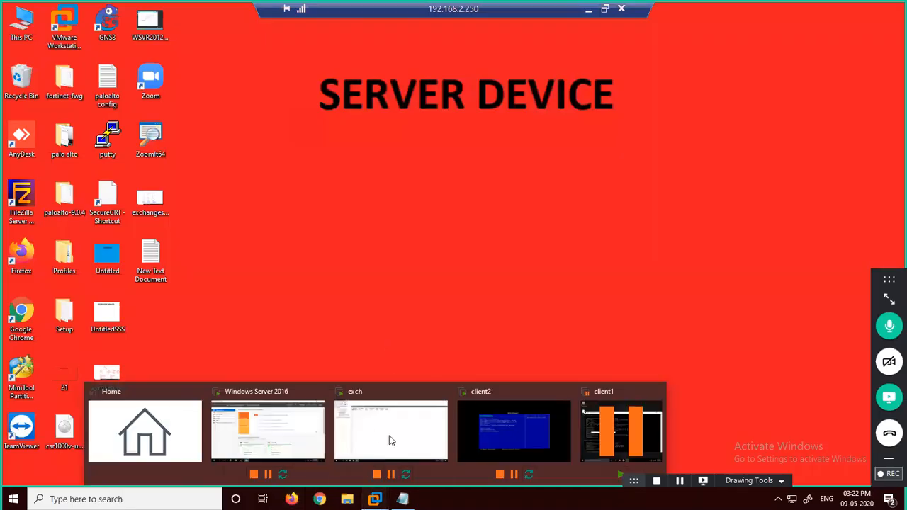
{"action": "left_click", "coordinate": [517, 419]}
{"action": "left_click", "coordinate": [522, 352]}
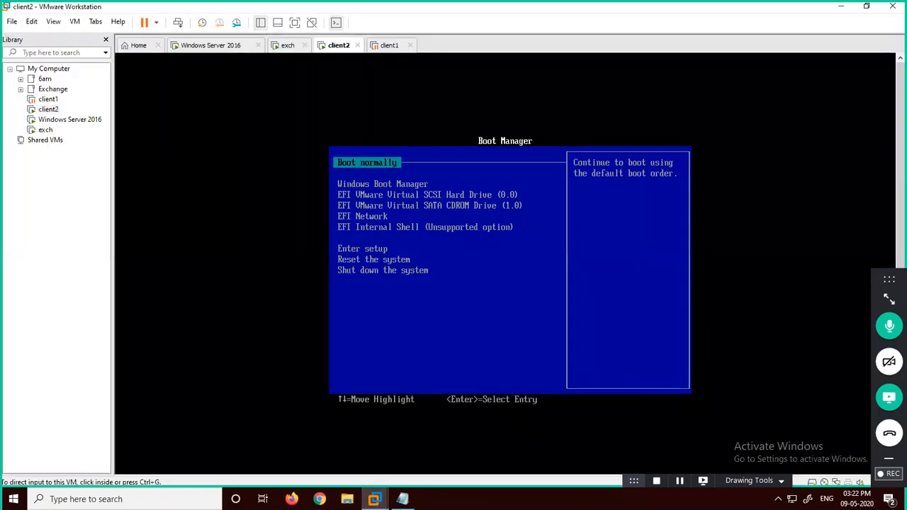
{"action": "key", "text": "Down"}
{"action": "key", "text": "Down"}
{"action": "key", "text": "Down"}
{"action": "key", "text": "Down"}
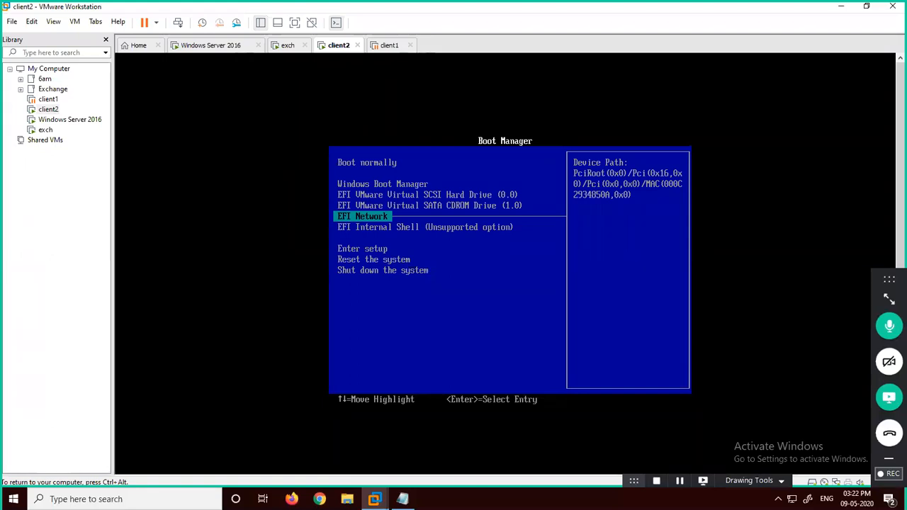
{"action": "key", "text": "Return"}
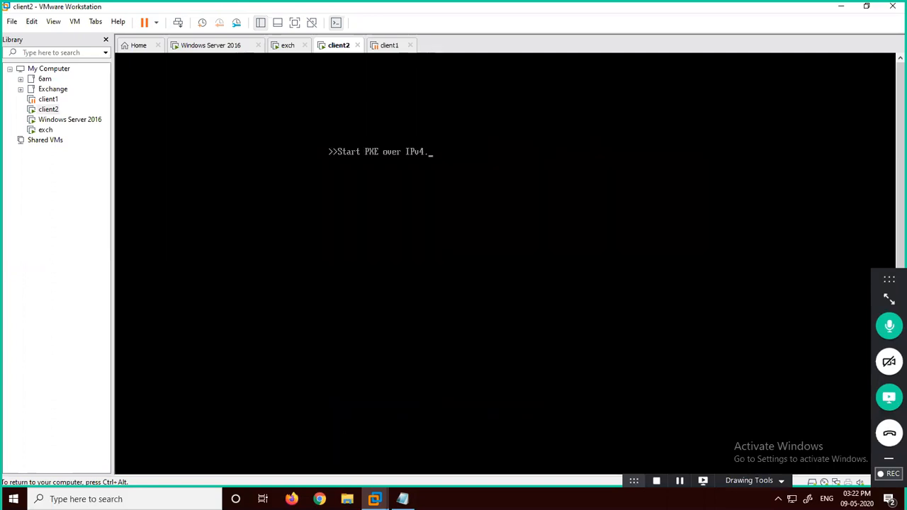
{"action": "key", "text": "ctrl+alt"}
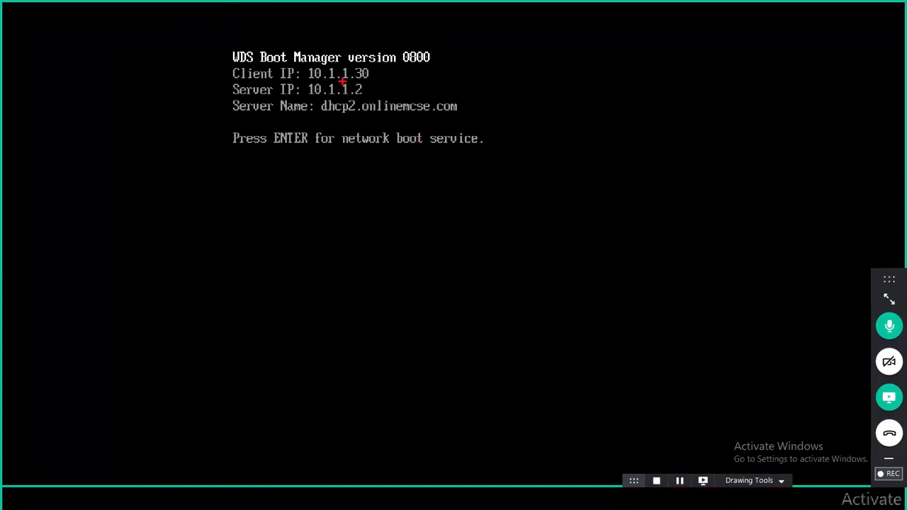
Step: Mark client and server IPs, accept the WDS boot prompt, and watch boot.wim load full screen
{"action": "left_click_drag", "start_coordinate": [383, 71], "coordinate": [404, 63]}
{"action": "left_click_drag", "start_coordinate": [369, 90], "coordinate": [390, 83]}
{"action": "left_click_drag", "start_coordinate": [277, 160], "coordinate": [415, 149]}
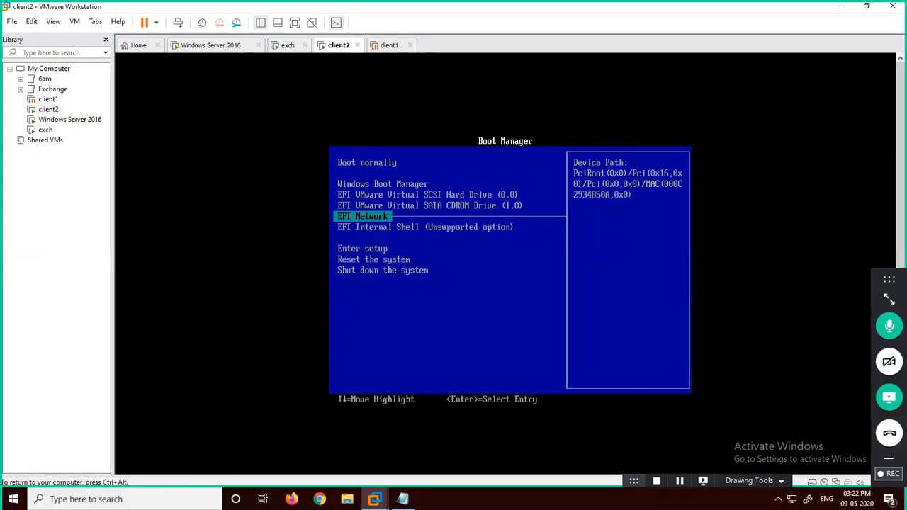
{"action": "key", "text": "Return"}
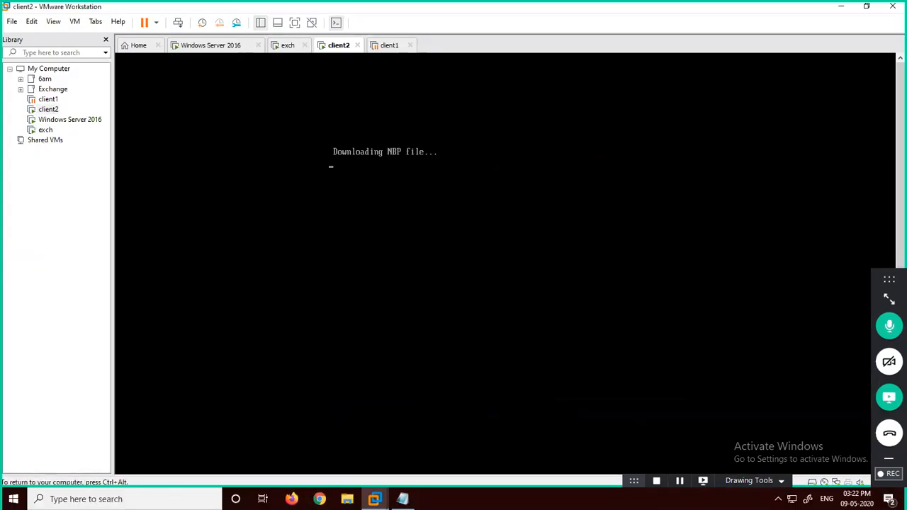
{"action": "key", "text": "Return"}
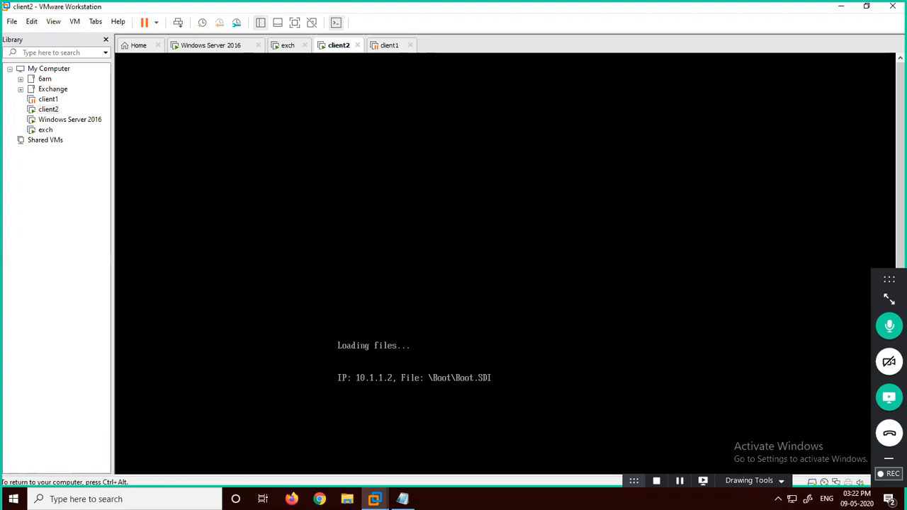
{"action": "key", "text": "ctrl+alt+Return"}
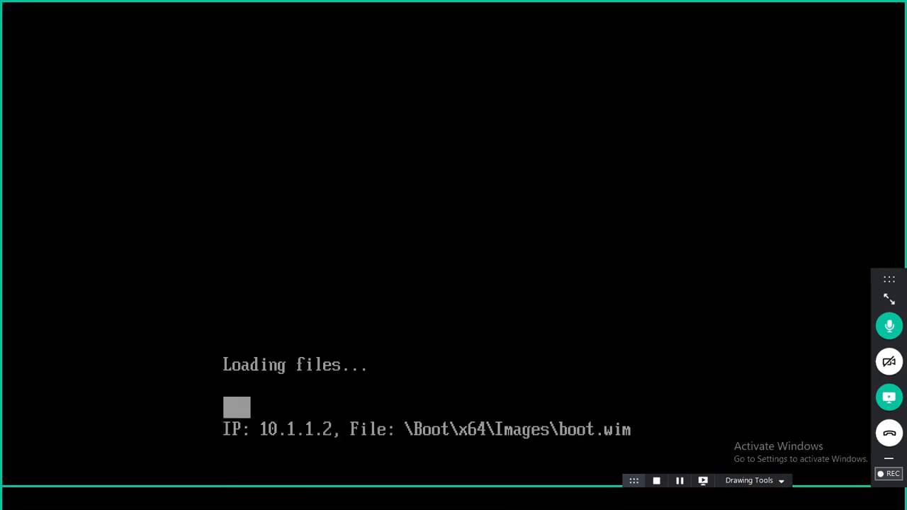
{"action": "left_click_drag", "start_coordinate": [278, 303], "coordinate": [431, 352]}
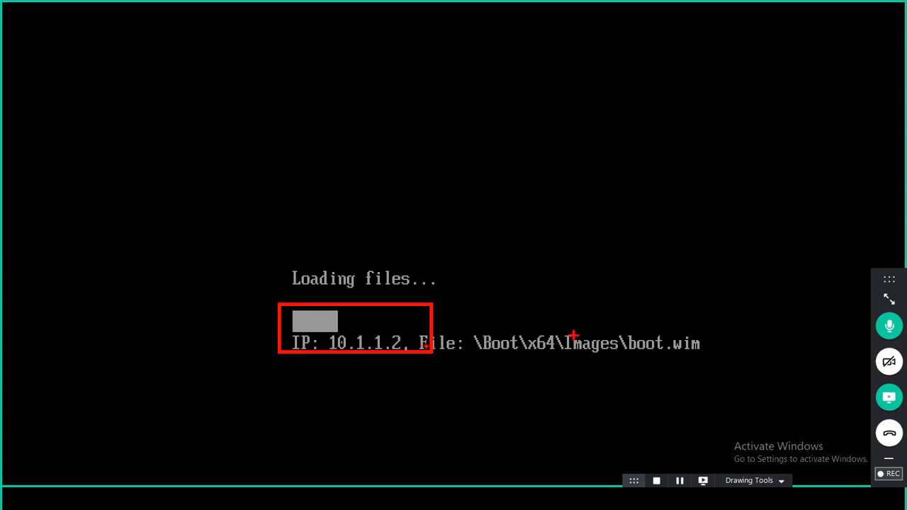
{"action": "mouse_move", "coordinate": [624, 319]}
{"action": "left_mouse_down"}
{"action": "mouse_move", "coordinate": [688, 357]}
{"action": "mouse_move", "coordinate": [706, 357]}
{"action": "left_mouse_up"}
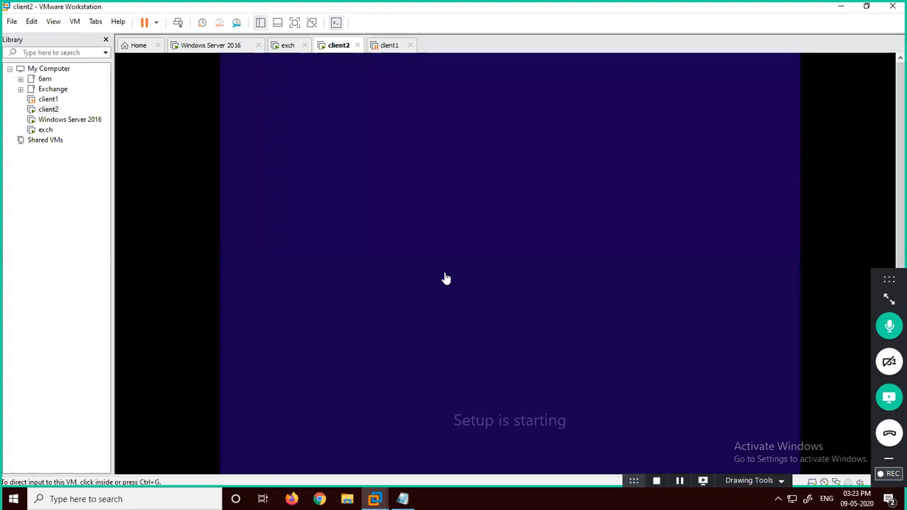
{"action": "key", "text": "ctrl+alt+Return"}
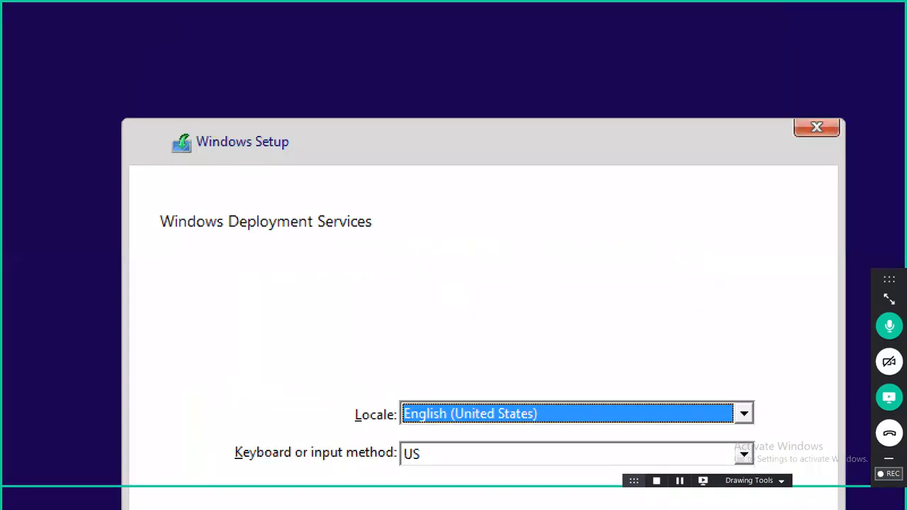
{"action": "mouse_move", "coordinate": [116, 190]}
{"action": "left_mouse_down"}
{"action": "mouse_move", "coordinate": [219, 240]}
{"action": "mouse_move", "coordinate": [442, 261]}
{"action": "left_mouse_up"}
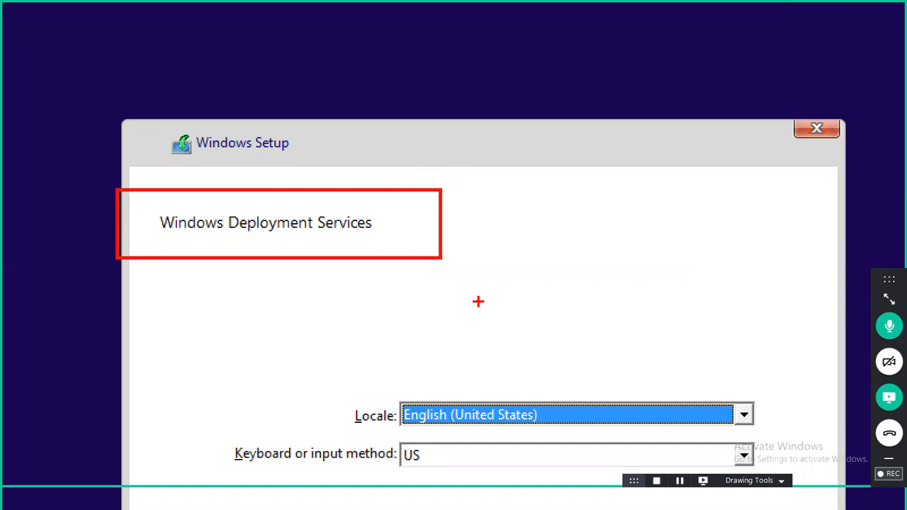
{"action": "mouse_move", "coordinate": [455, 288]}
{"action": "left_mouse_down"}
{"action": "mouse_move", "coordinate": [633, 359]}
{"action": "mouse_move", "coordinate": [715, 352]}
{"action": "left_mouse_up"}
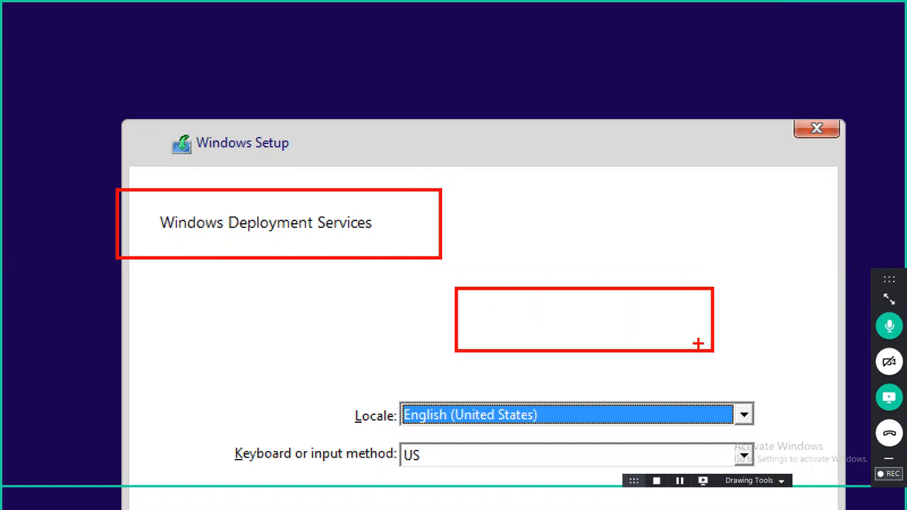
{"action": "mouse_move", "coordinate": [565, 412]}
{"action": "left_mouse_down"}
{"action": "mouse_move", "coordinate": [657, 439]}
{"action": "mouse_move", "coordinate": [741, 443]}
{"action": "left_mouse_up"}
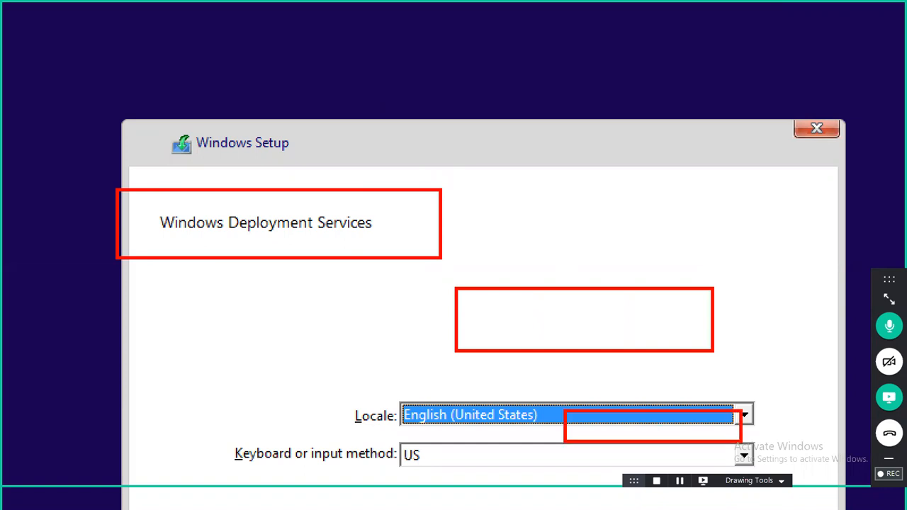
{"action": "key", "text": "Escape"}
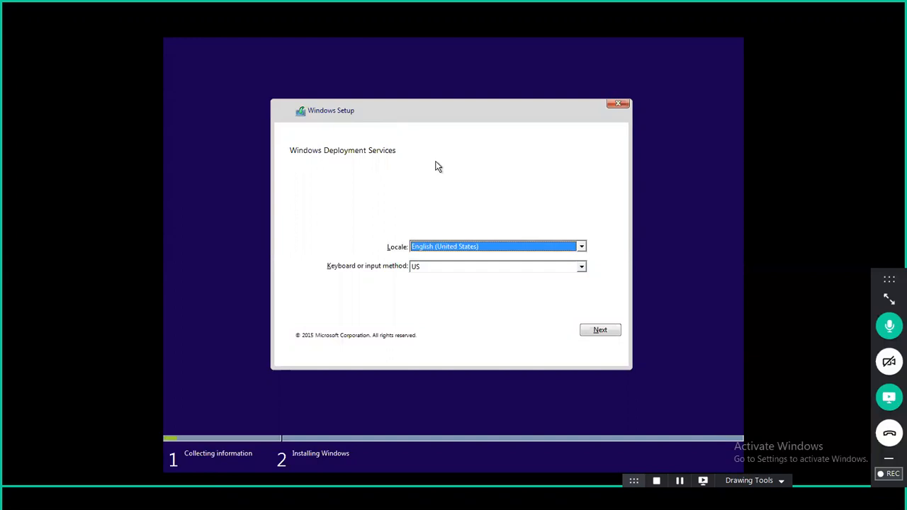
Step: Connect to the WDS server as onlinemcse\administrator with the domain administrator password
{"action": "left_click", "coordinate": [613, 332]}
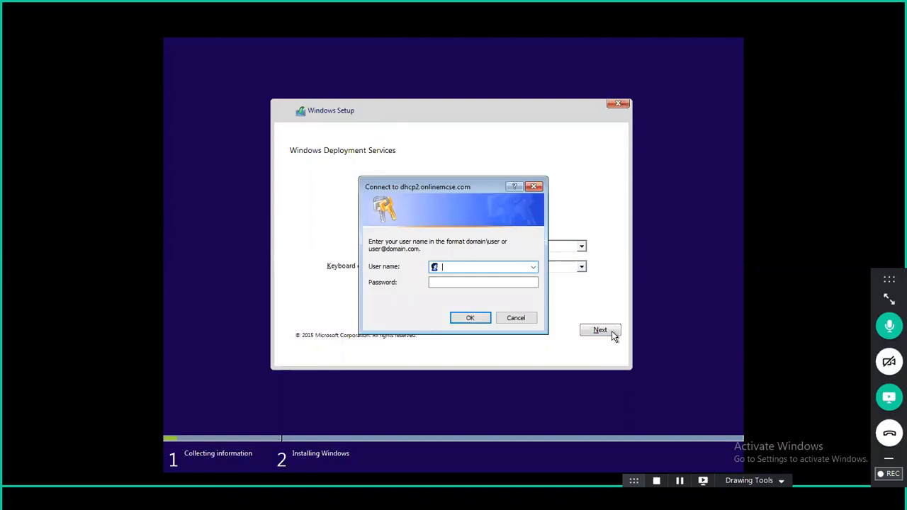
{"action": "type", "text": "onlinemcse\\admiistrator"}
{"action": "key", "text": "Tab"}
{"action": "type", "text": "•••••••"}
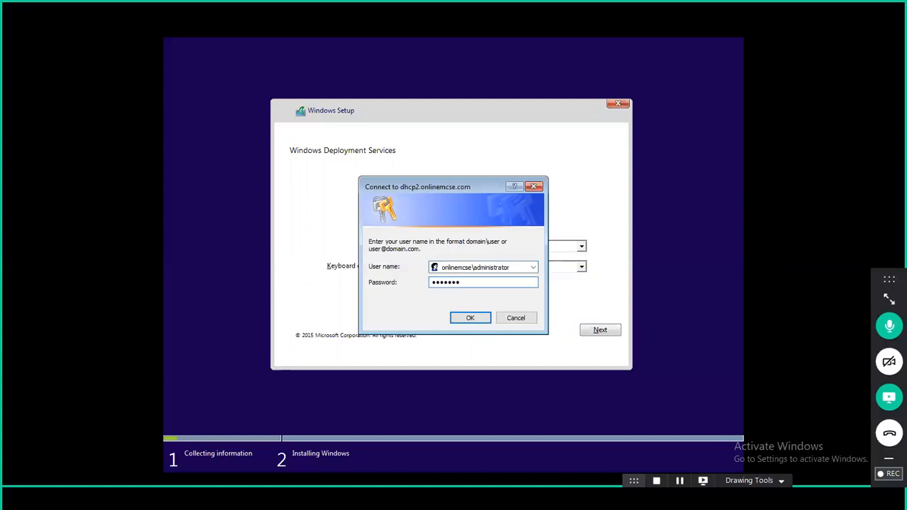
{"action": "left_click", "coordinate": [471, 318]}
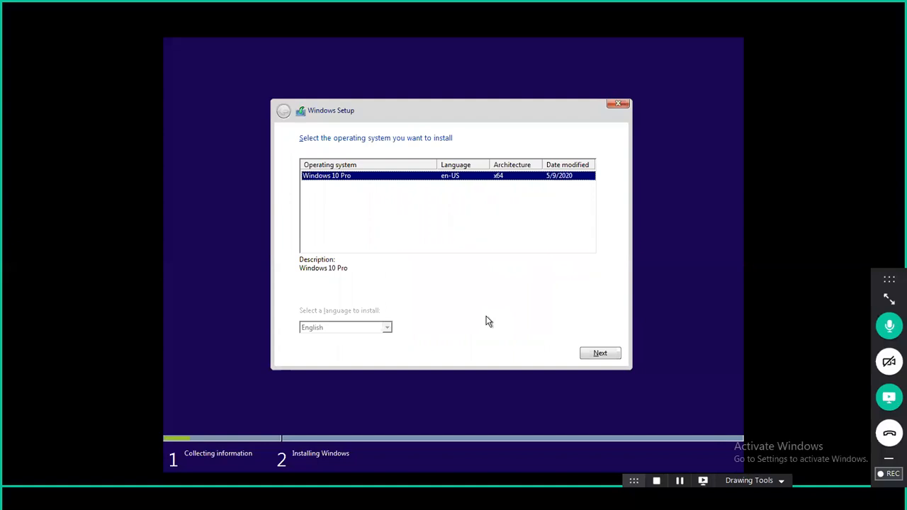
Step: Install Windows 10 Pro onto Drive 0 Partition 3, accepting the Windows.old warning
{"action": "key", "text": "ctrl+1"}
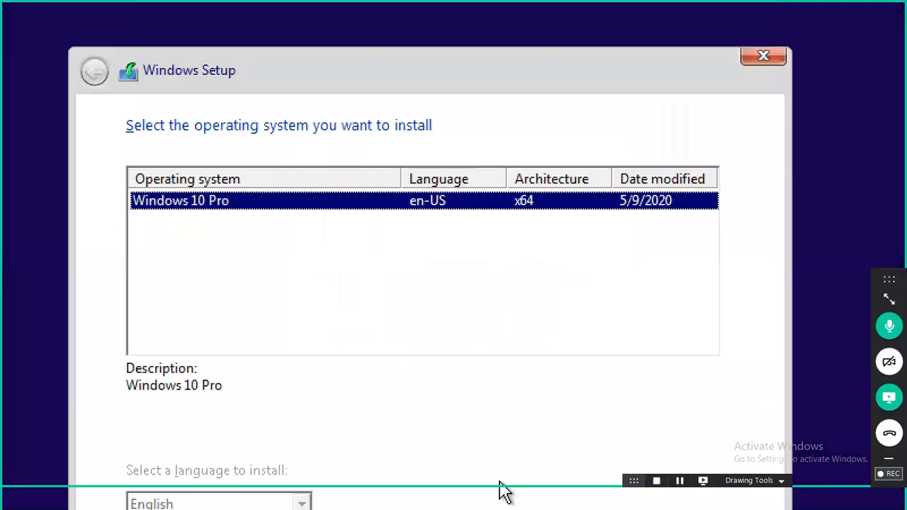
{"action": "mouse_move", "coordinate": [200, 175]}
{"action": "left_mouse_down"}
{"action": "mouse_move", "coordinate": [114, 212]}
{"action": "mouse_move", "coordinate": [211, 241]}
{"action": "mouse_move", "coordinate": [256, 186]}
{"action": "mouse_move", "coordinate": [196, 163]}
{"action": "left_mouse_up"}
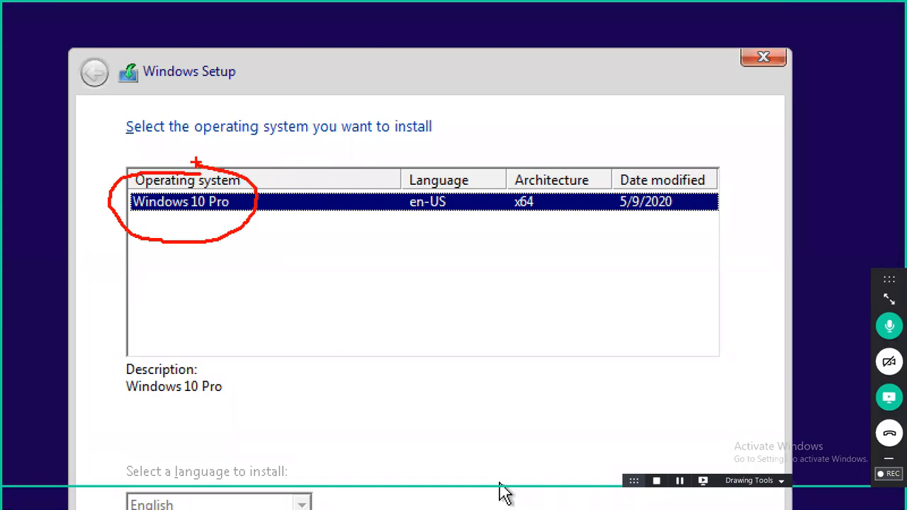
{"action": "key", "text": "Escape"}
{"action": "left_click", "coordinate": [586, 354]}
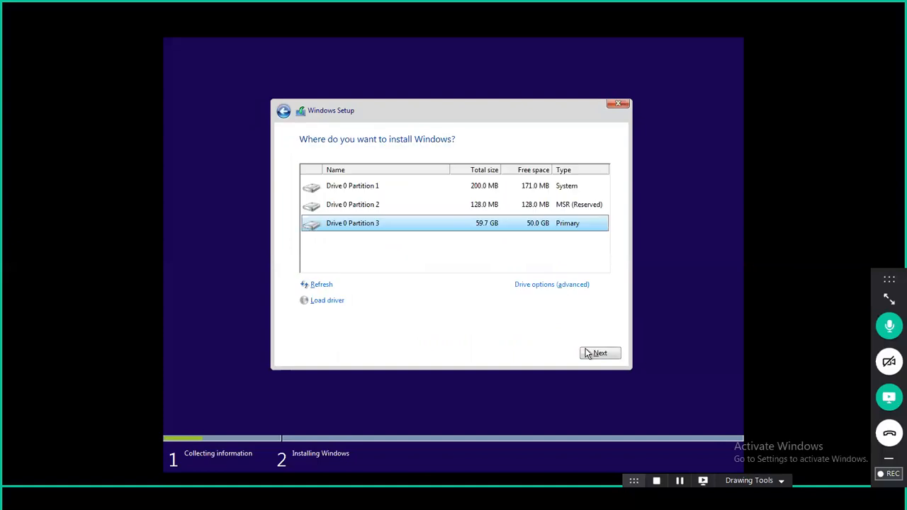
{"action": "left_click", "coordinate": [595, 353]}
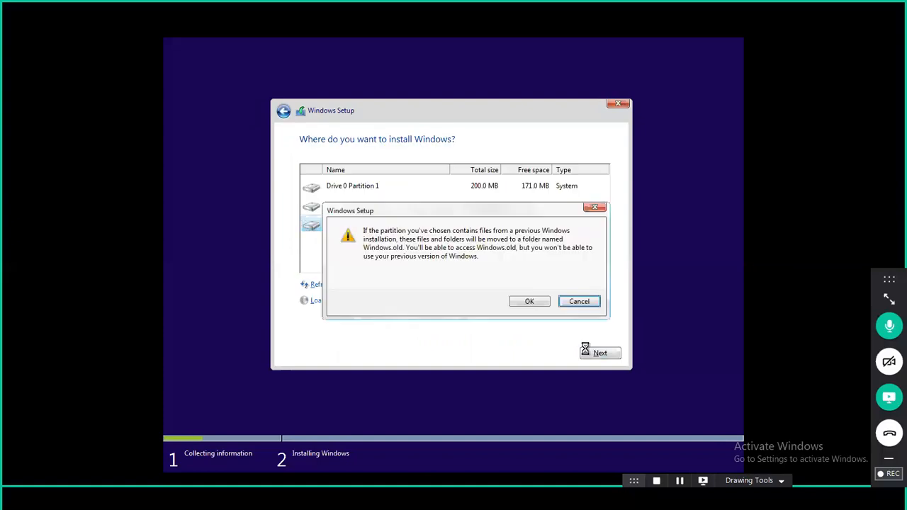
{"action": "left_click", "coordinate": [528, 302]}
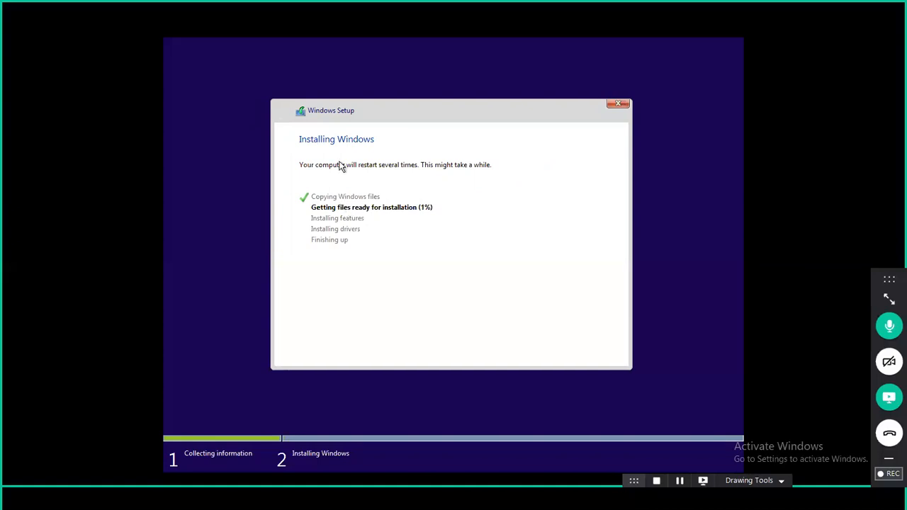
Step: Leave the full-screen client2 view and switch to the exch VM
{"action": "mouse_move", "coordinate": [402, 6]}
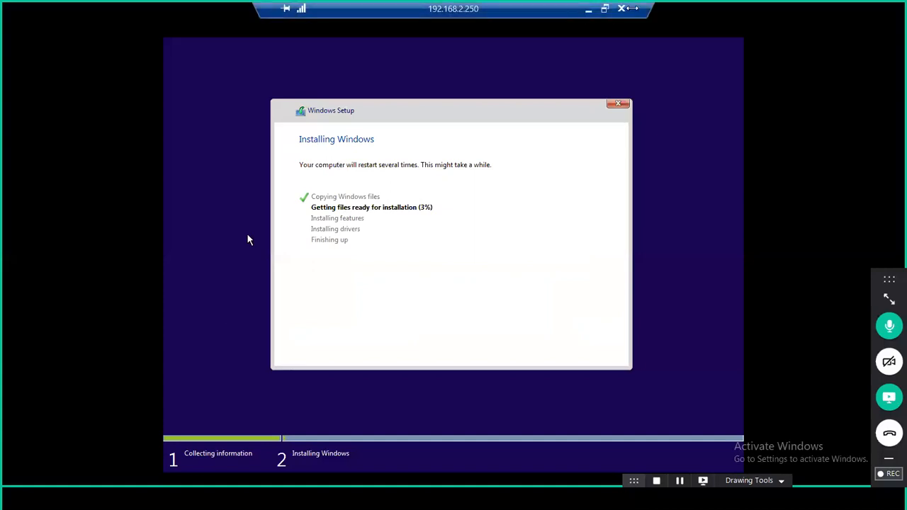
{"action": "left_click_drag", "start_coordinate": [402, 14], "coordinate": [147, 10]}
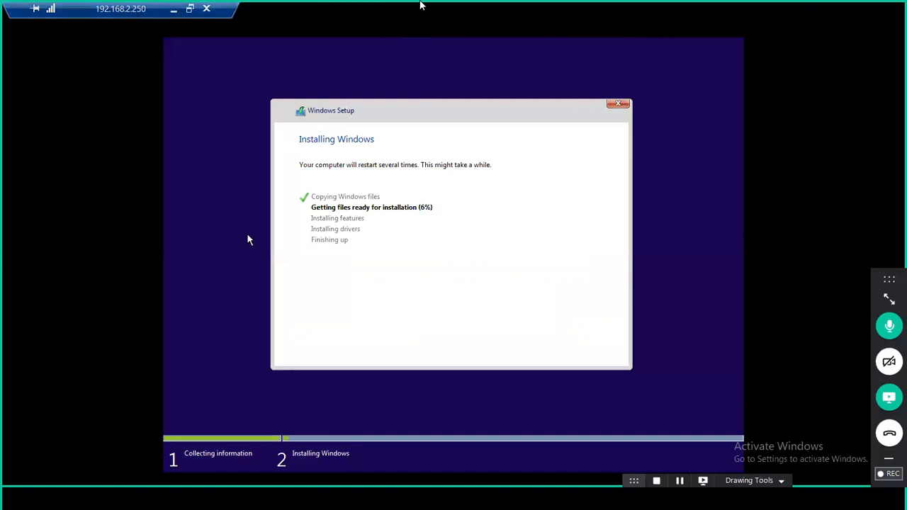
{"action": "left_click", "coordinate": [422, 5]}
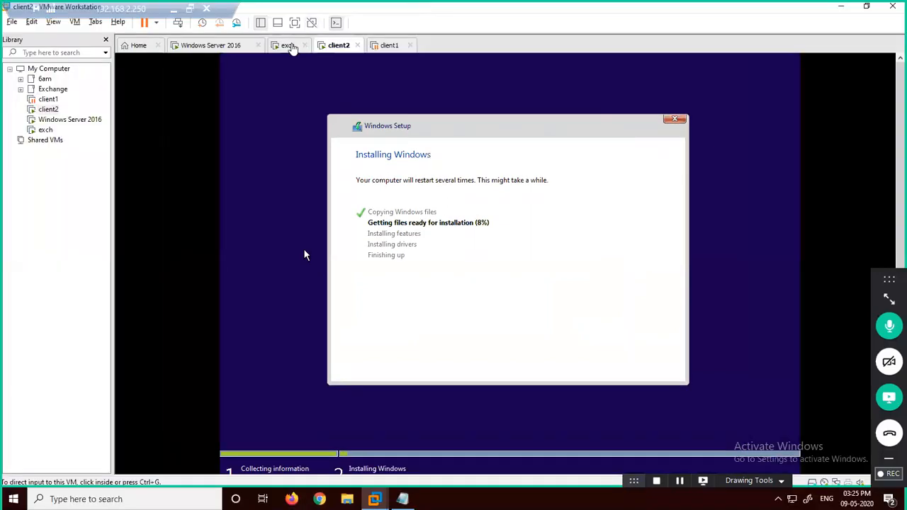
{"action": "left_click", "coordinate": [291, 46]}
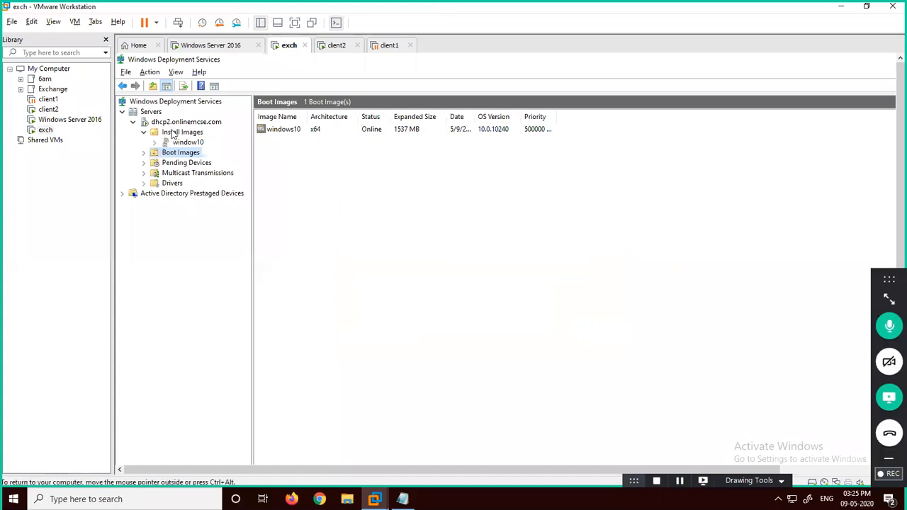
Step: Start adding a boot image sourced from D:\sources\boot.wim on the DVD
{"action": "right_click", "coordinate": [180, 157]}
{"action": "left_click", "coordinate": [206, 163]}
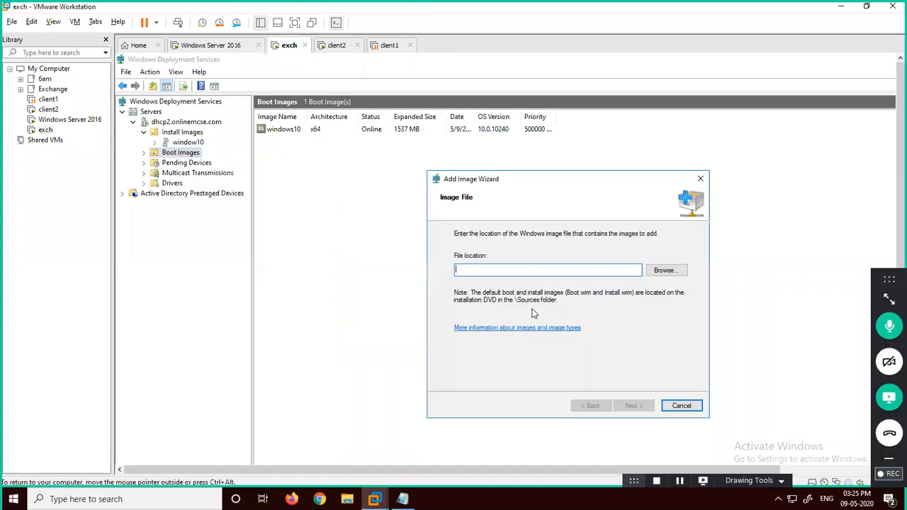
{"action": "left_click", "coordinate": [666, 271]}
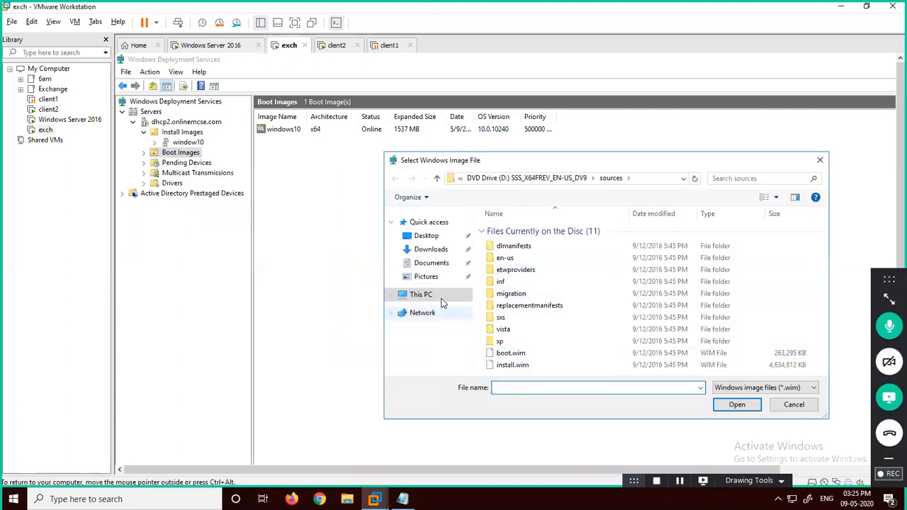
{"action": "left_click", "coordinate": [441, 296]}
{"action": "double_click", "coordinate": [648, 351]}
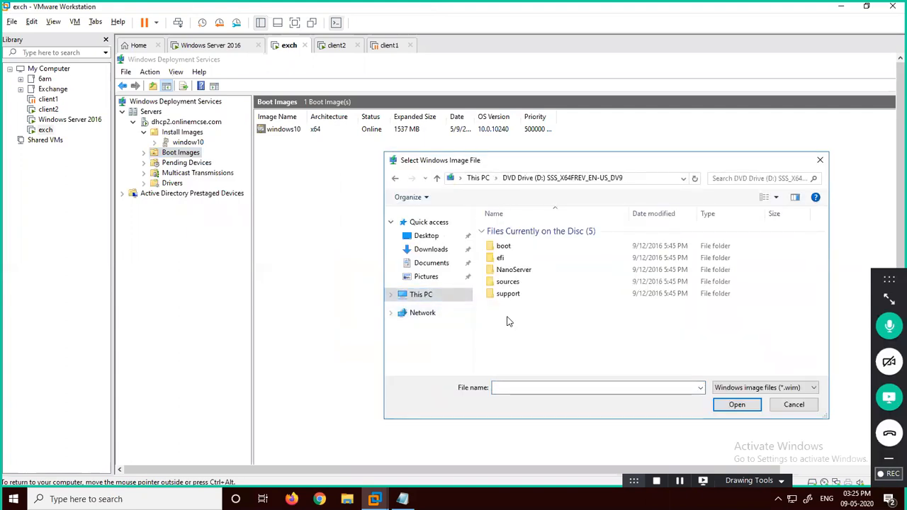
{"action": "double_click", "coordinate": [508, 282]}
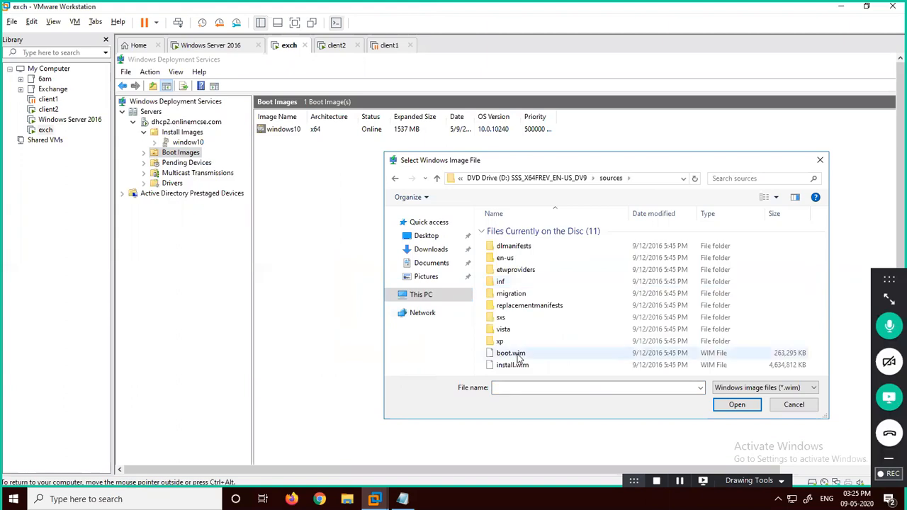
{"action": "double_click", "coordinate": [510, 353]}
{"action": "left_click", "coordinate": [641, 406]}
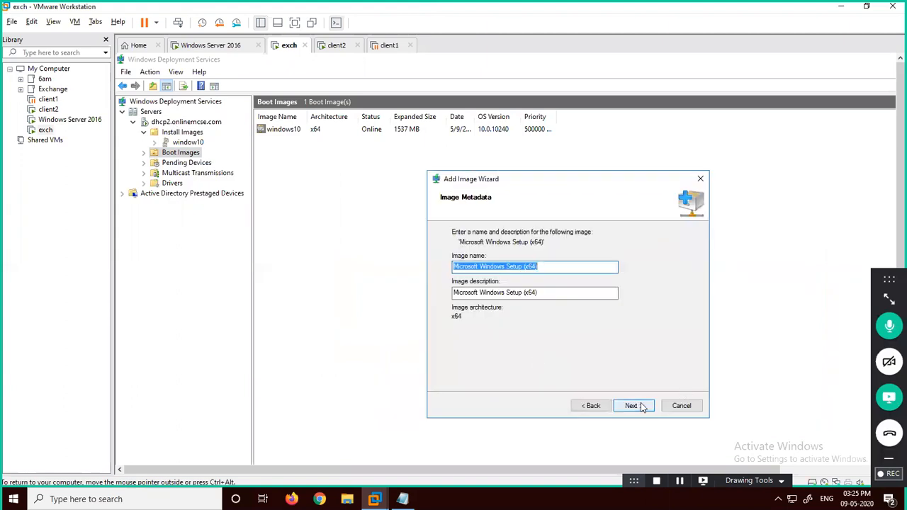
Step: Name and describe the boot image 'windows2016 server' and start adding it
{"action": "type", "text": "window"}
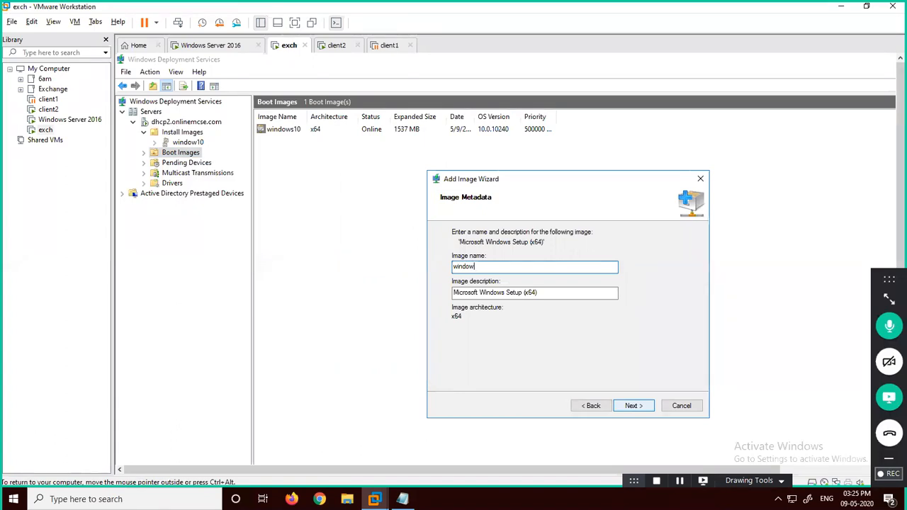
{"action": "type", "text": "s2016 server"}
{"action": "key", "text": "Tab"}
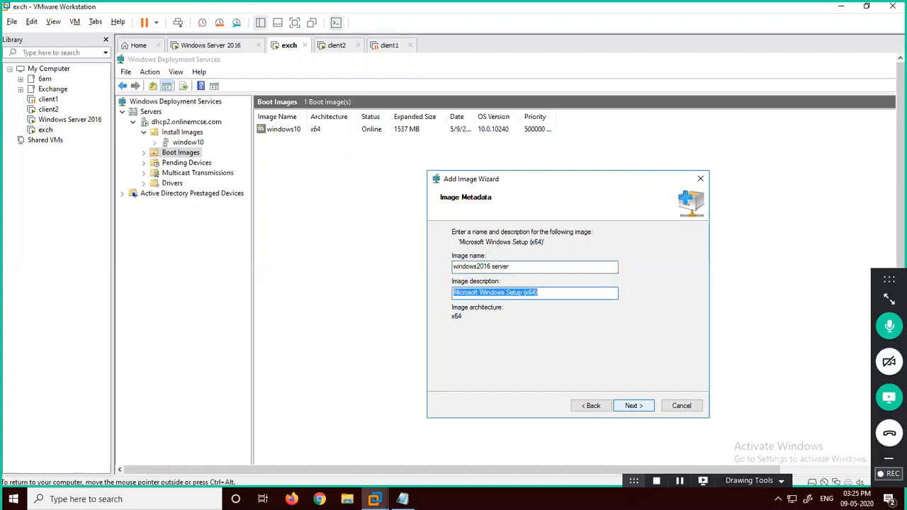
{"action": "type", "text": "windows"}
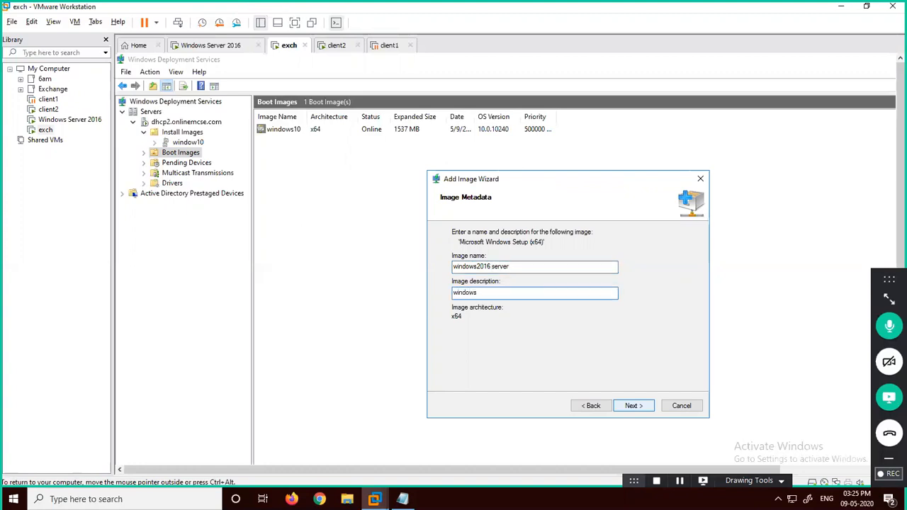
{"action": "type", "text": "2016 server"}
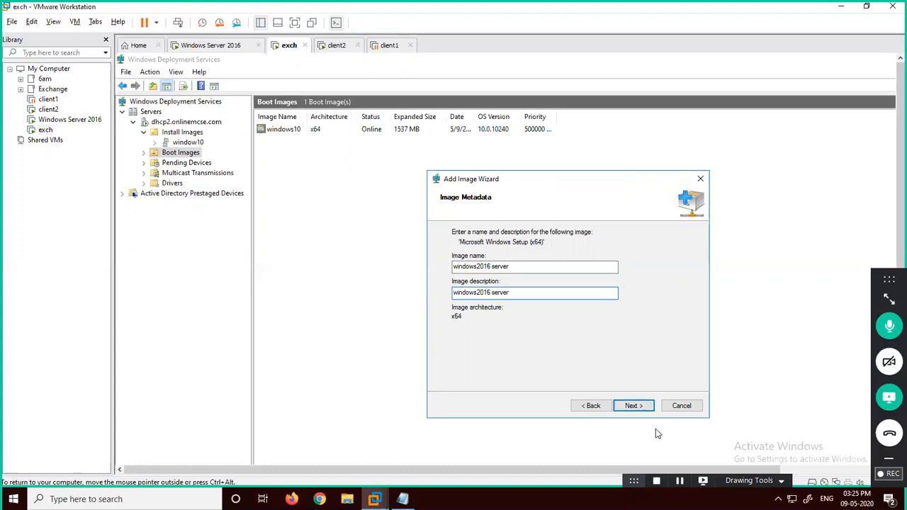
{"action": "left_click", "coordinate": [631, 410]}
{"action": "left_click", "coordinate": [632, 408]}
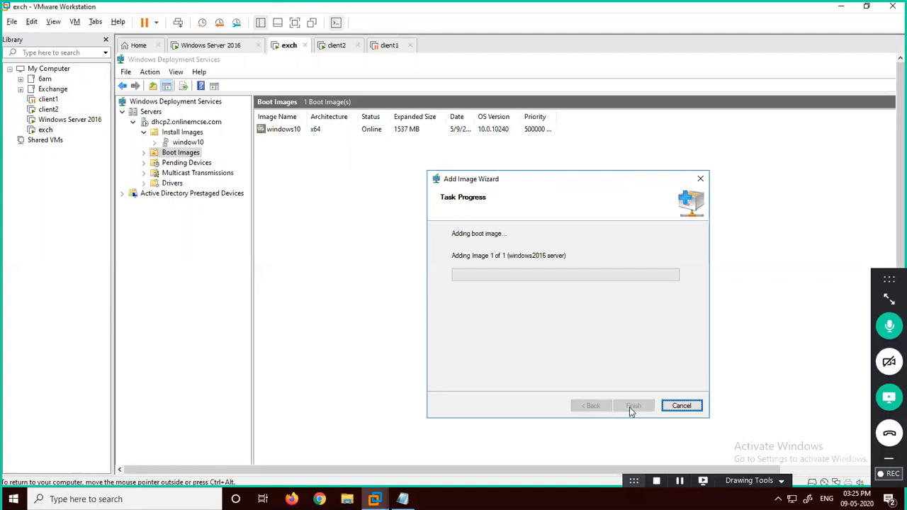
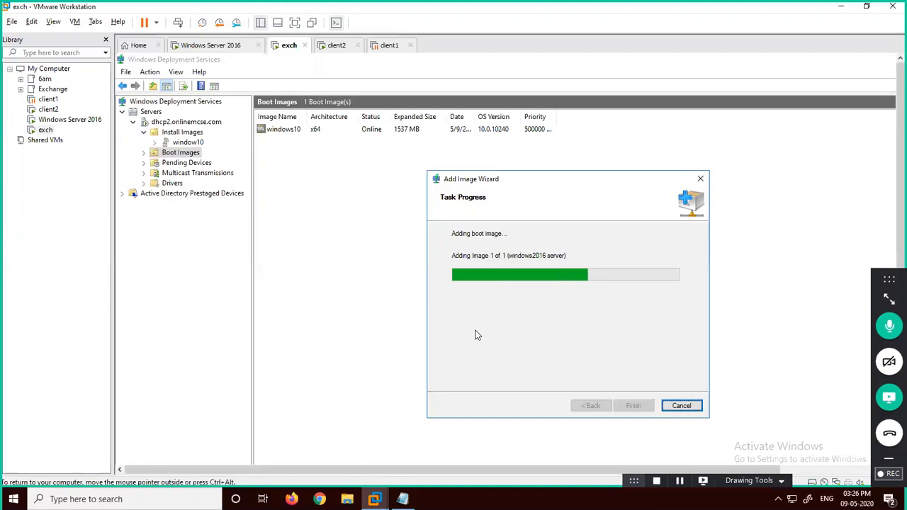
Step: Restart client2 to continue Windows setup, and finish adding the windows2016 server boot image
{"action": "left_click", "coordinate": [336, 44]}
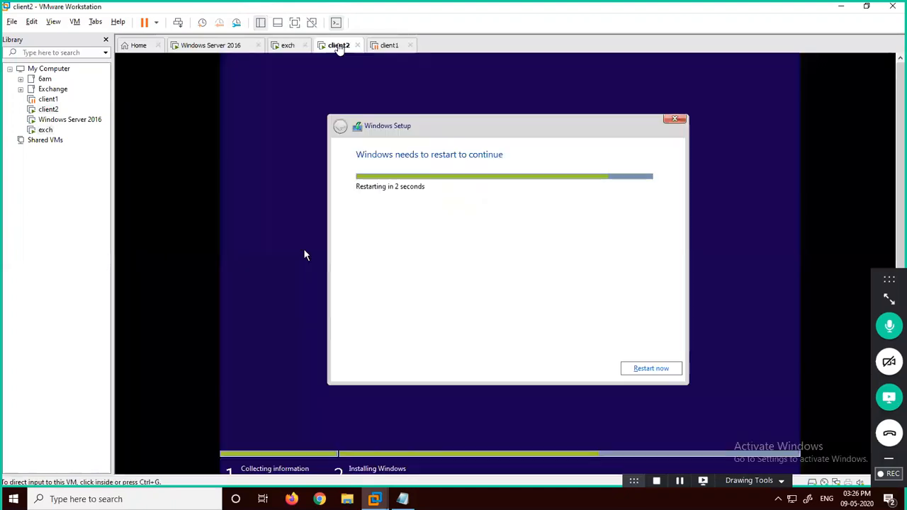
{"action": "left_click", "coordinate": [671, 370]}
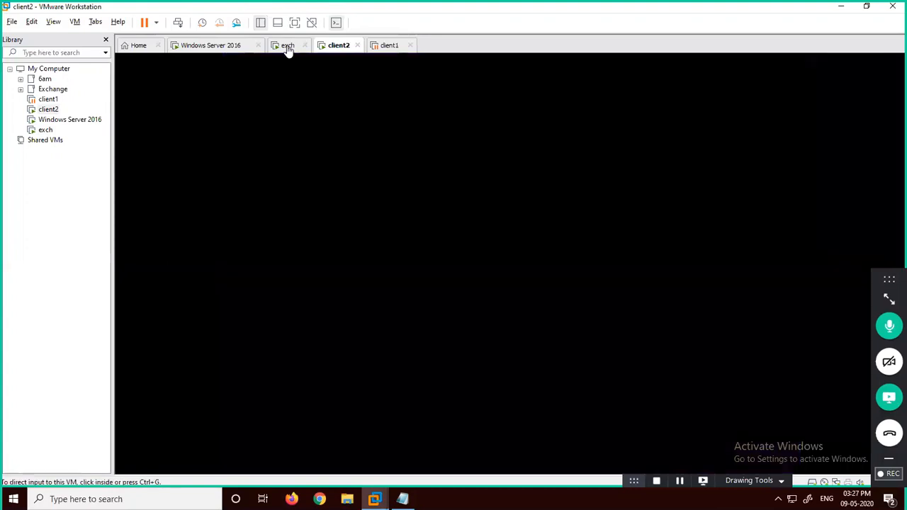
{"action": "left_click", "coordinate": [287, 45]}
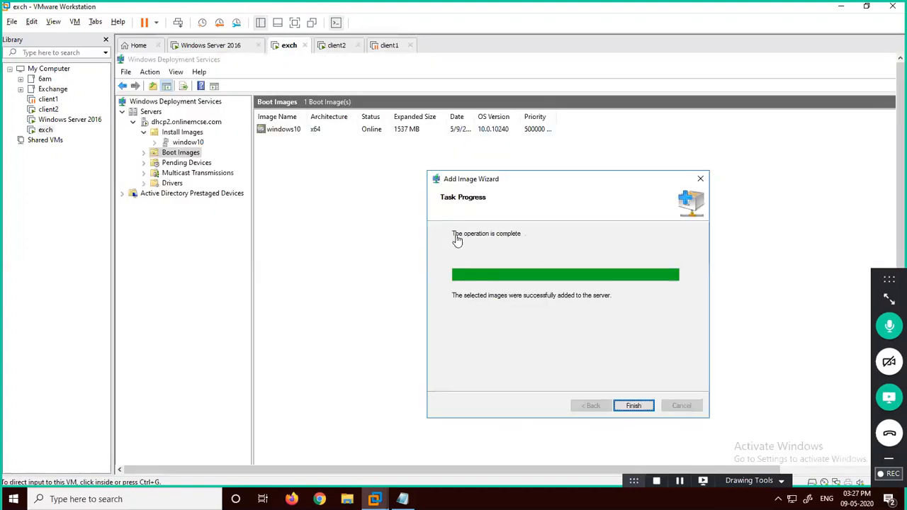
{"action": "left_click", "coordinate": [624, 408]}
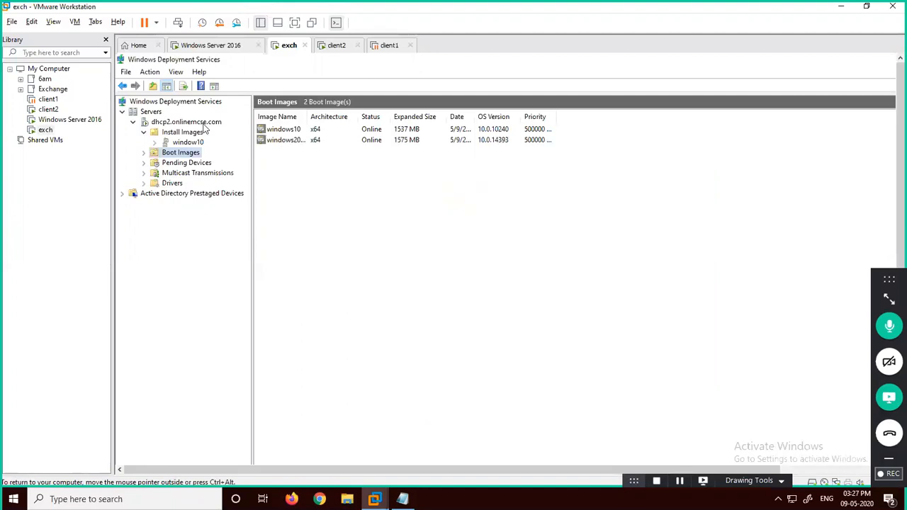
Step: Begin adding an install image into a new image group named windows2016
{"action": "right_click", "coordinate": [187, 133]}
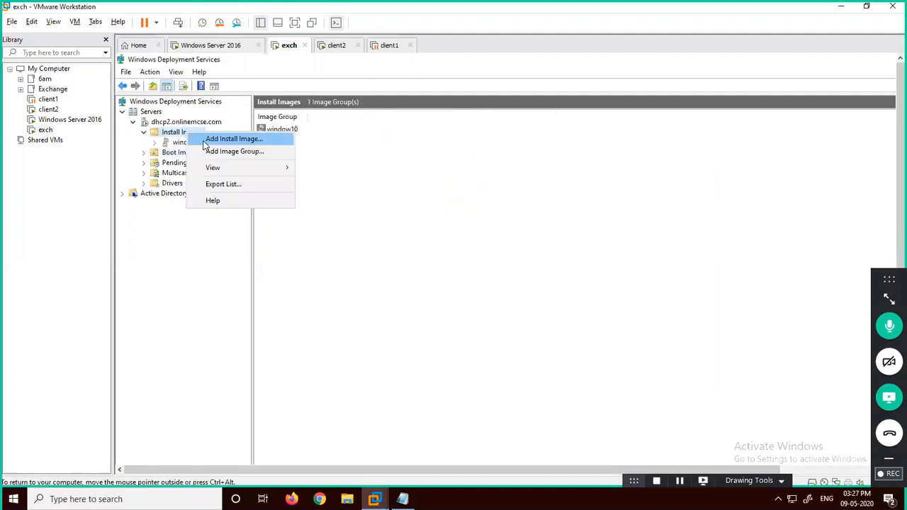
{"action": "left_click", "coordinate": [227, 139]}
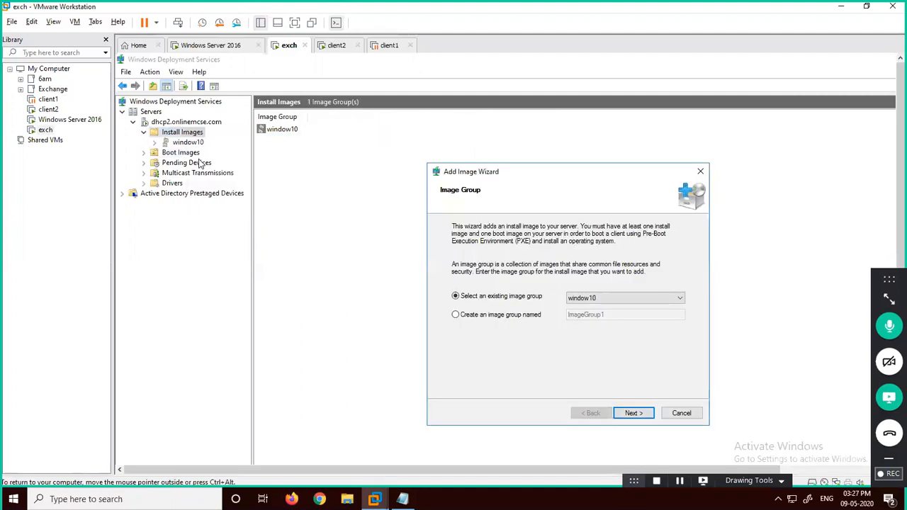
{"action": "left_click", "coordinate": [493, 316]}
{"action": "double_click", "coordinate": [593, 314]}
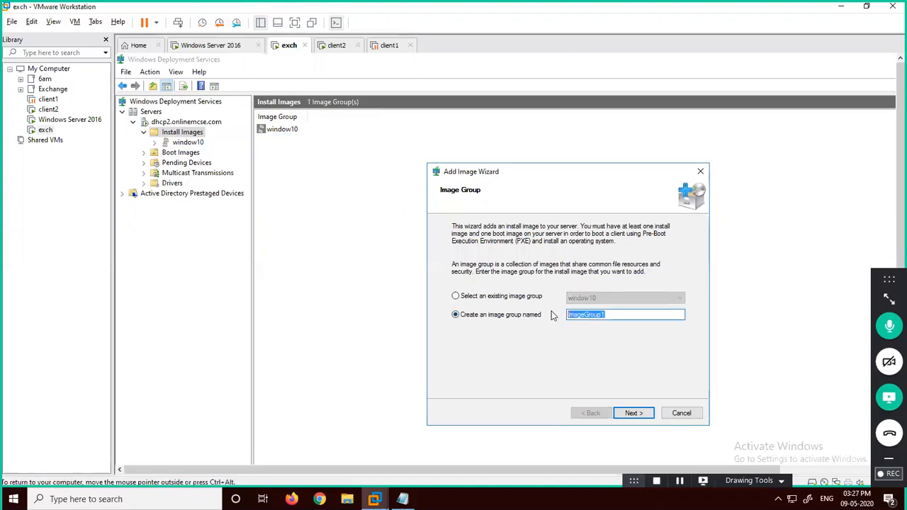
{"action": "type", "text": "window"}
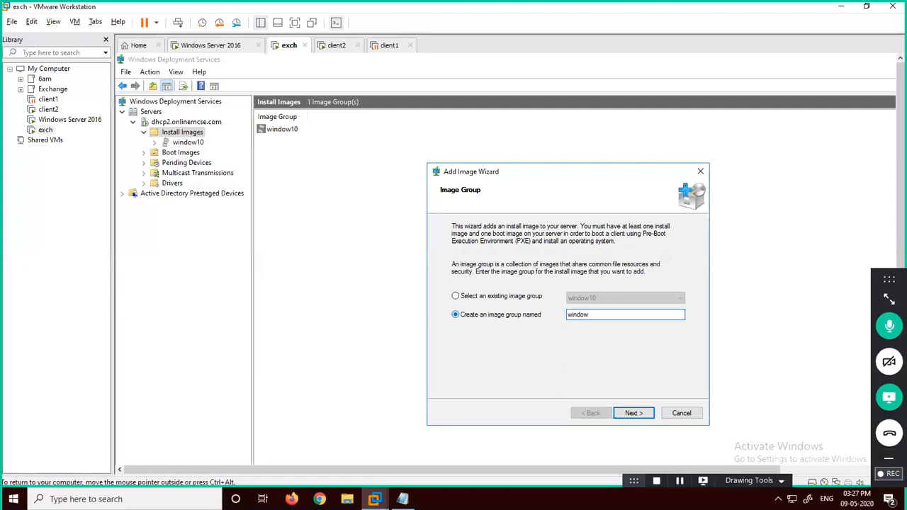
{"action": "type", "text": "s2-16"}
{"action": "key", "text": "BackSpace"}
{"action": "key", "text": "BackSpace"}
{"action": "key", "text": "BackSpace"}
{"action": "type", "text": "016"}
{"action": "left_click", "coordinate": [633, 413]}
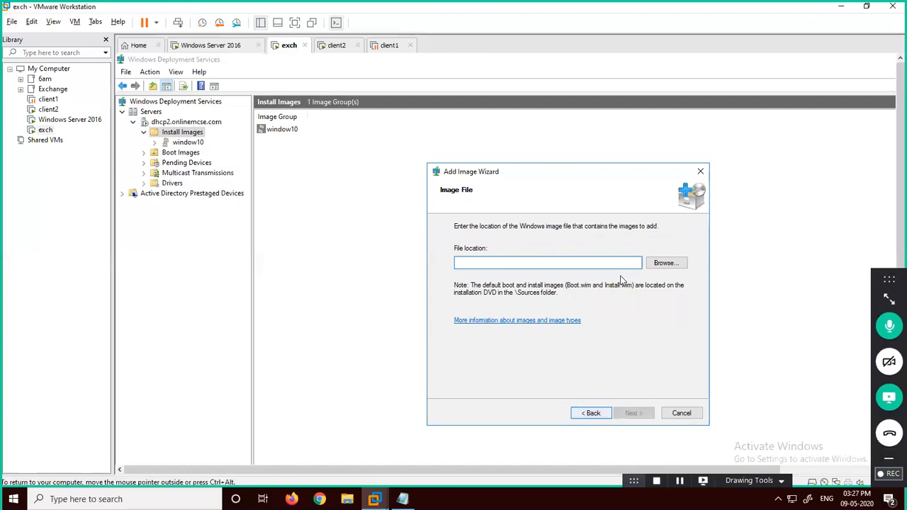
Step: Import sources\install.wim, keeping only the Server 2016 Standard and Datacenter images
{"action": "left_click", "coordinate": [666, 263]}
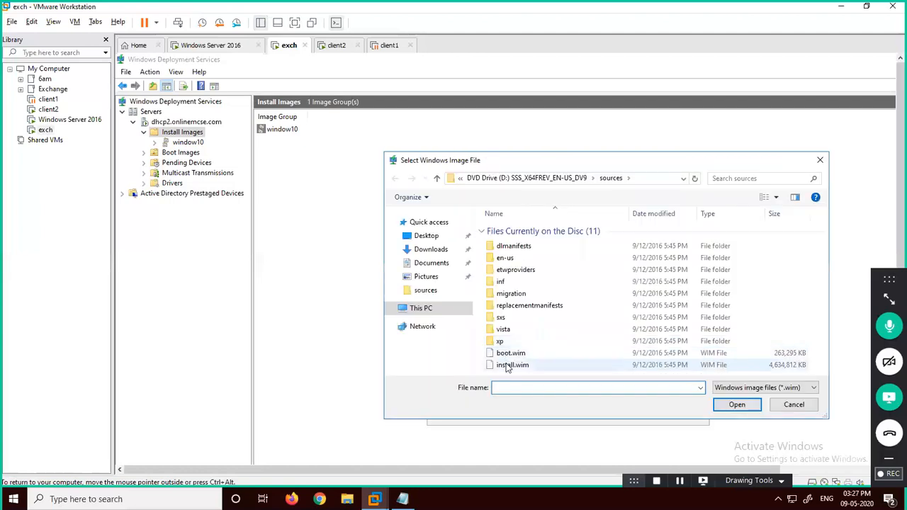
{"action": "double_click", "coordinate": [507, 366]}
{"action": "left_click", "coordinate": [633, 413]}
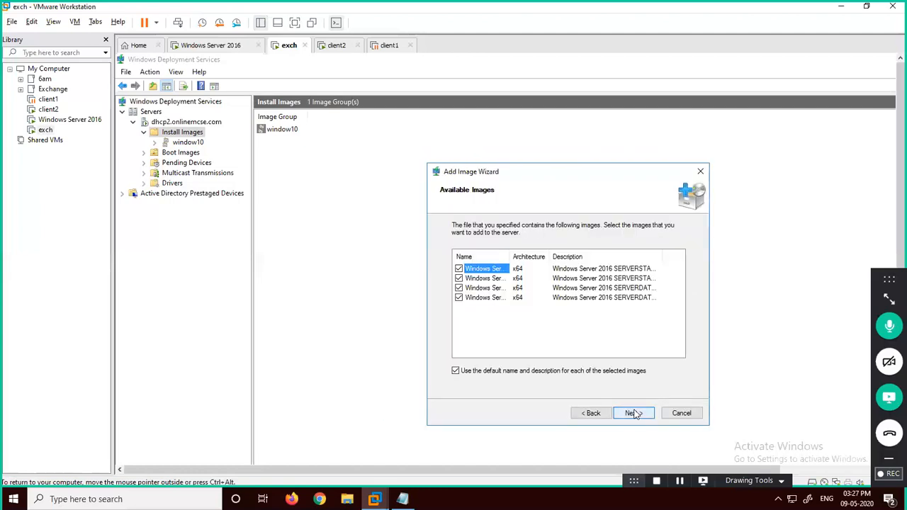
{"action": "left_click_drag", "start_coordinate": [585, 253], "coordinate": [643, 259]}
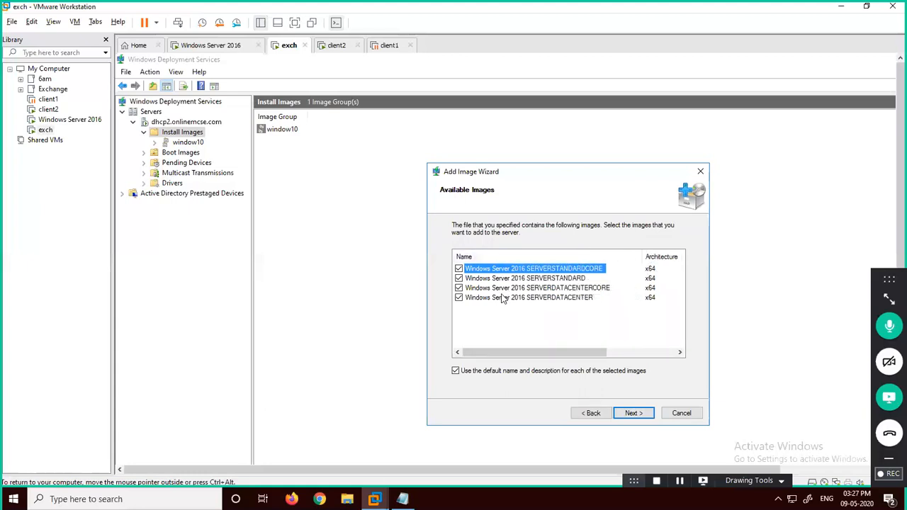
{"action": "left_click", "coordinate": [458, 288]}
{"action": "left_click", "coordinate": [459, 270]}
{"action": "left_click", "coordinate": [633, 413]}
{"action": "left_click", "coordinate": [633, 413]}
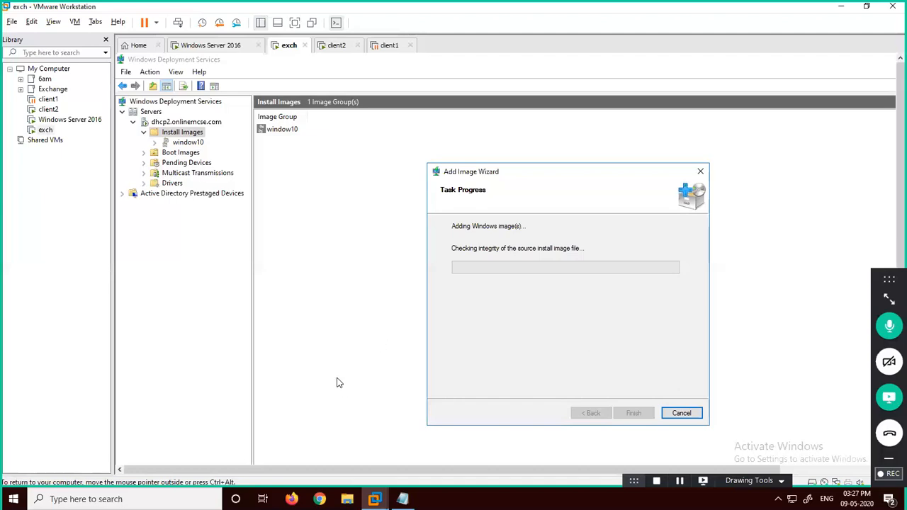
Step: Go full screen, browse This PC in File Explorer, then finish the install image import
{"action": "left_click", "coordinate": [325, 354]}
{"action": "key", "text": "ctrl+alt+Return"}
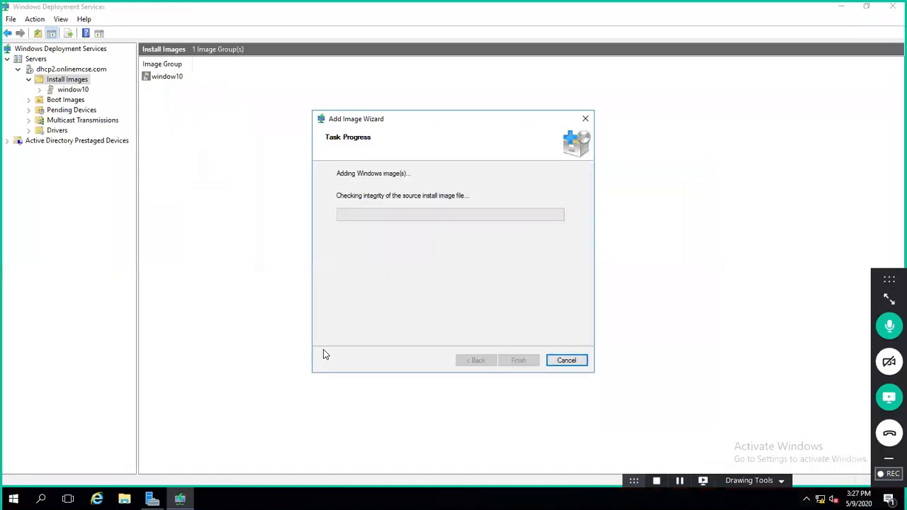
{"action": "left_click", "coordinate": [124, 500]}
{"action": "left_click", "coordinate": [176, 233]}
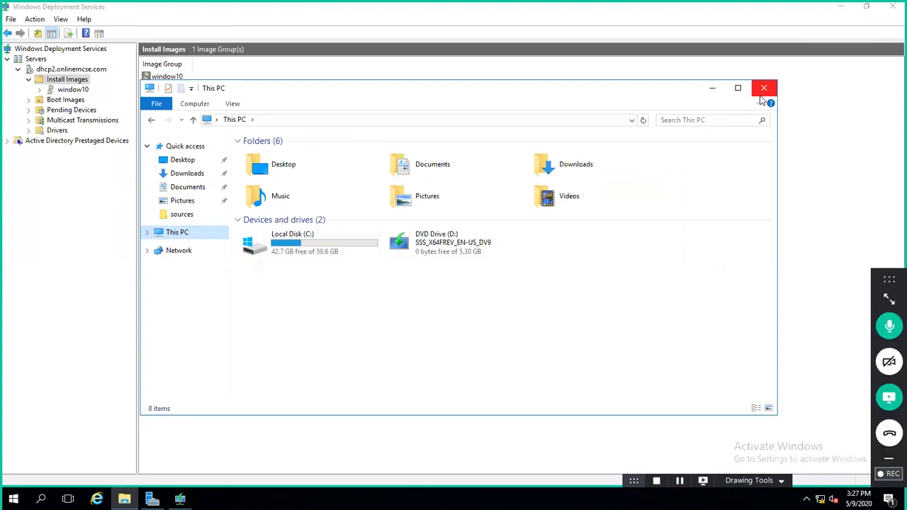
{"action": "left_click", "coordinate": [763, 91]}
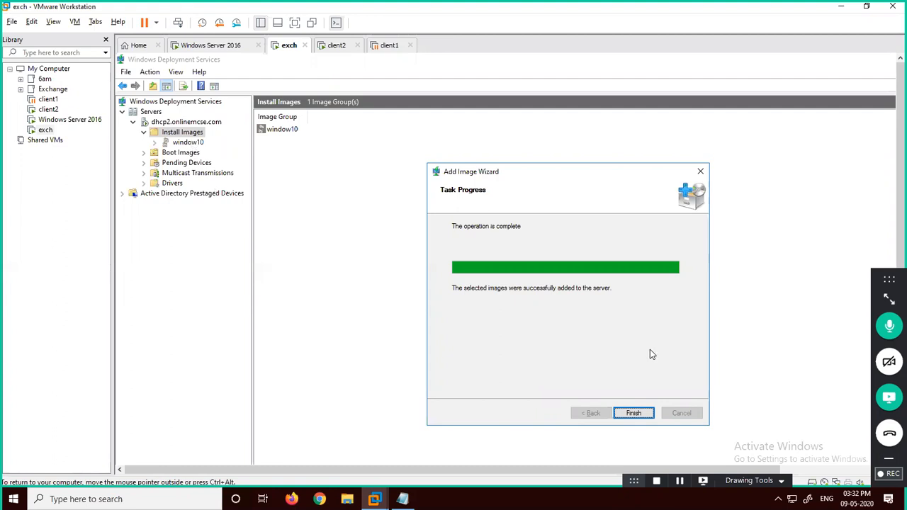
{"action": "left_click", "coordinate": [636, 414]}
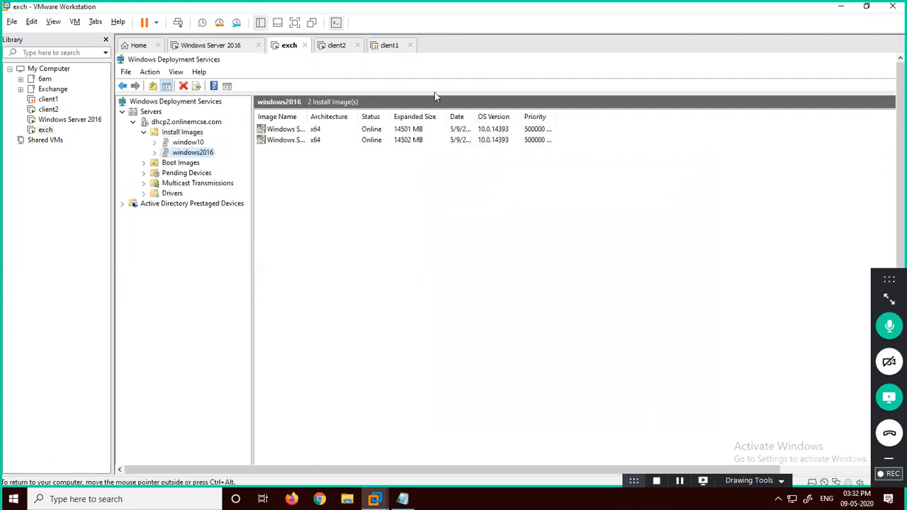
Step: Start a typical new virtual machine set to install the operating system later
{"action": "left_click", "coordinate": [139, 44]}
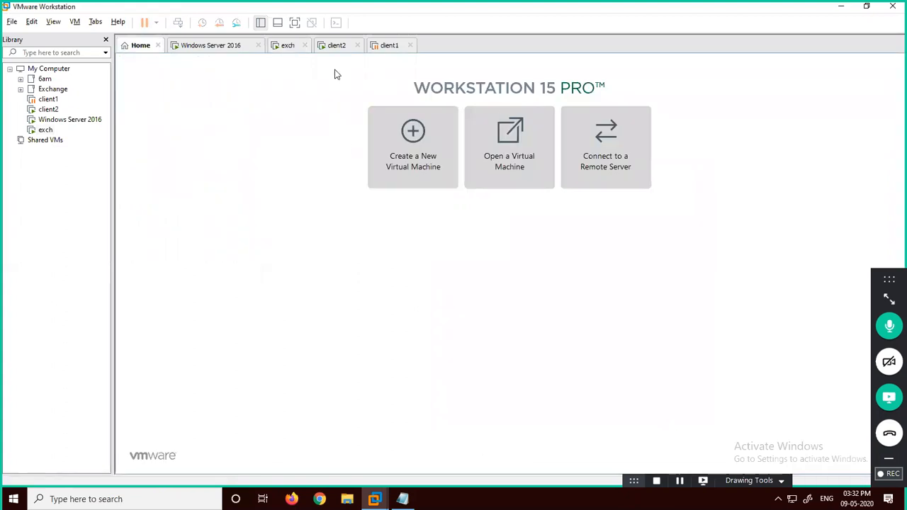
{"action": "left_click", "coordinate": [409, 168]}
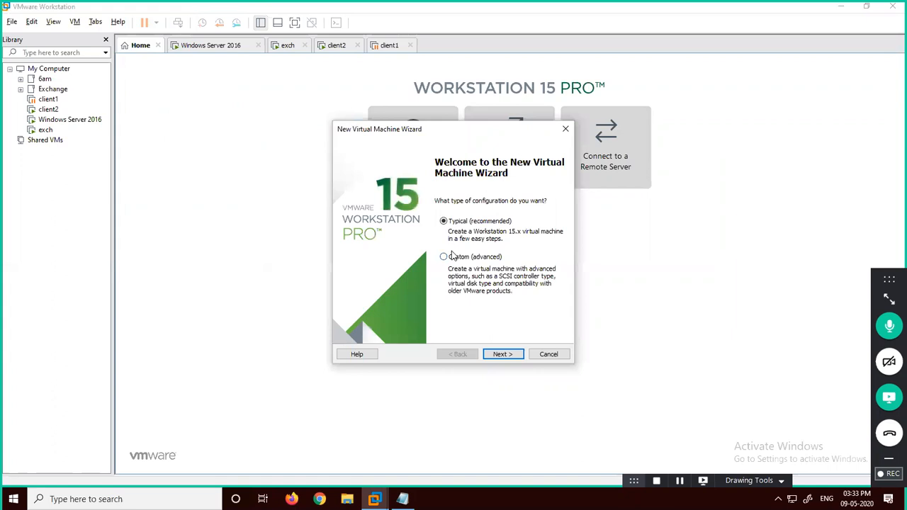
{"action": "left_click", "coordinate": [494, 354]}
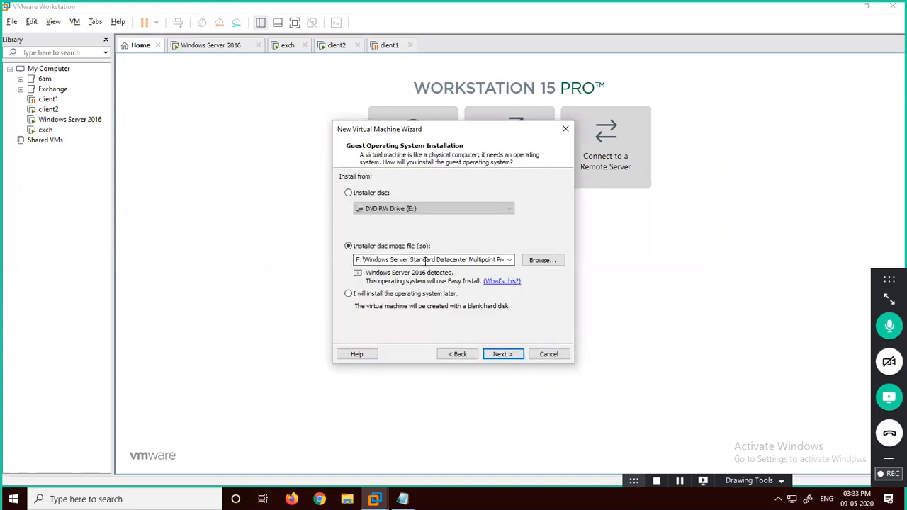
{"action": "left_click", "coordinate": [349, 294]}
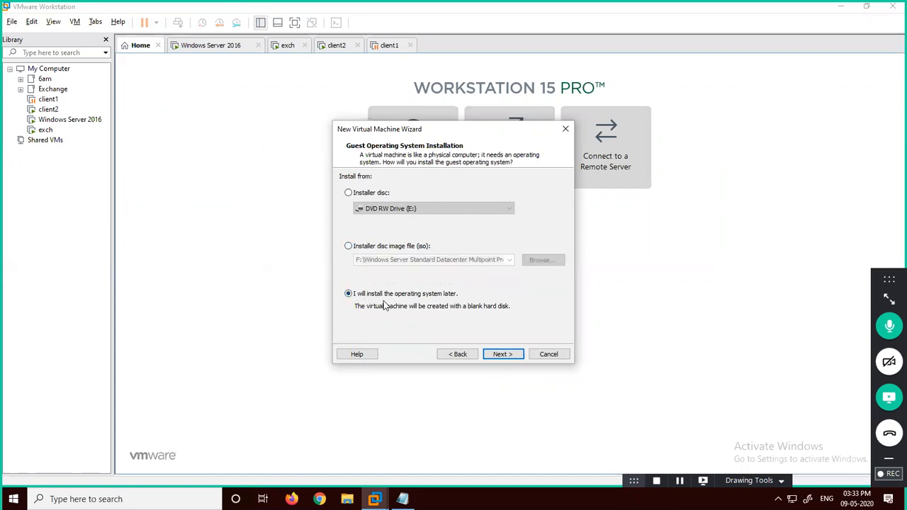
{"action": "left_click", "coordinate": [501, 355]}
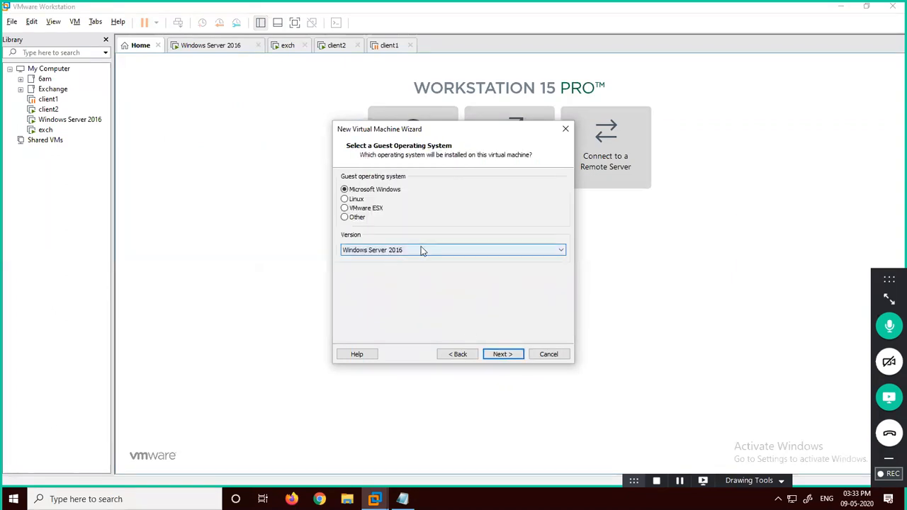
{"action": "left_click", "coordinate": [501, 355]}
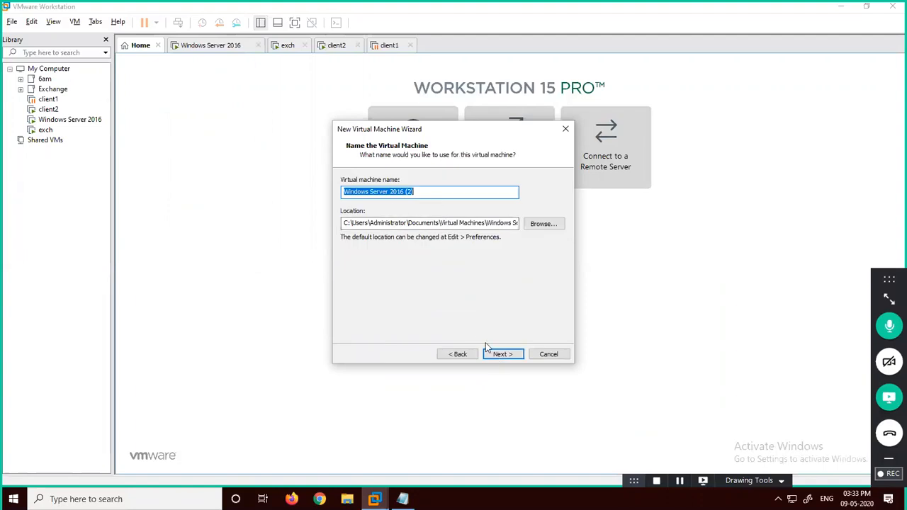
Step: Name the VM 'wds-intallation server' and create it with the 60 GB disk settings
{"action": "type", "text": "w"}
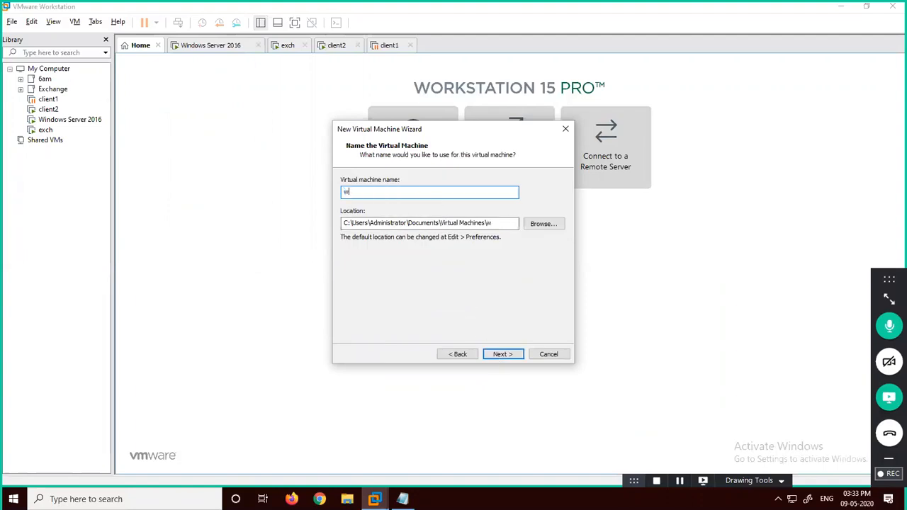
{"action": "type", "text": "ds-intallation server"}
{"action": "left_click", "coordinate": [496, 355]}
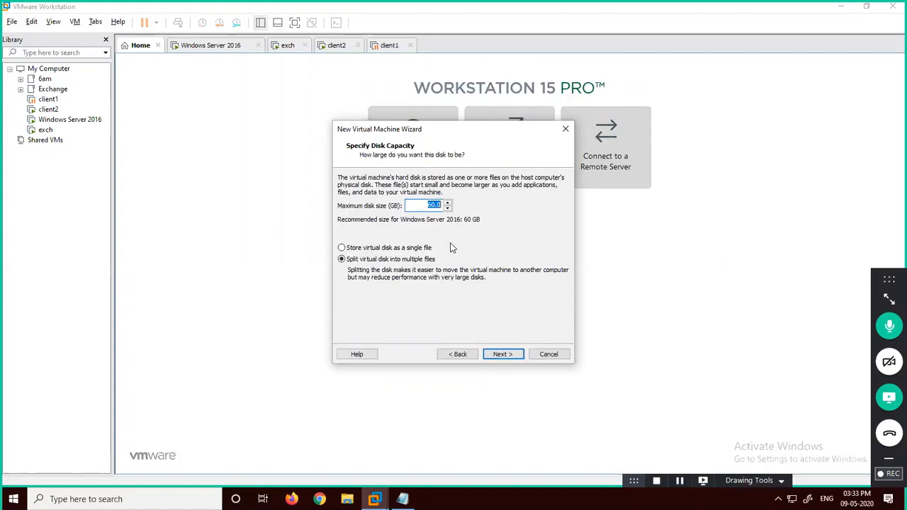
{"action": "left_click", "coordinate": [508, 359]}
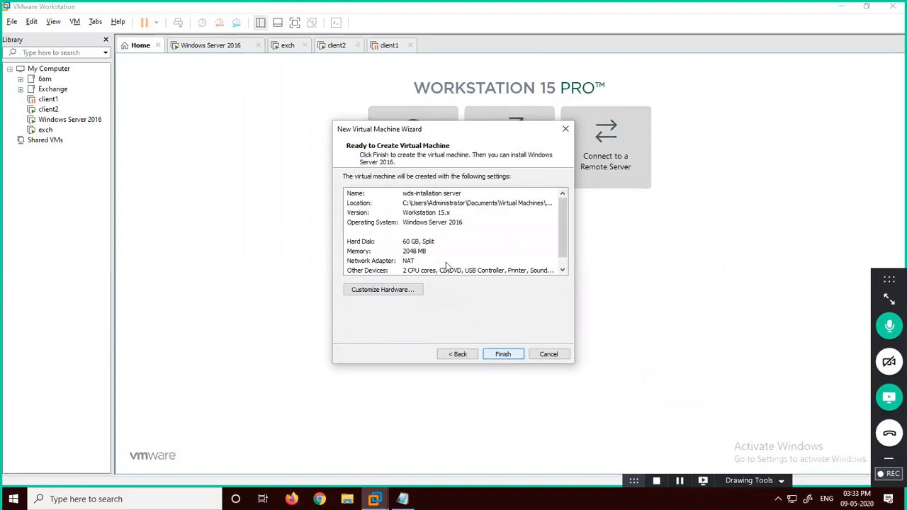
{"action": "left_click", "coordinate": [505, 361]}
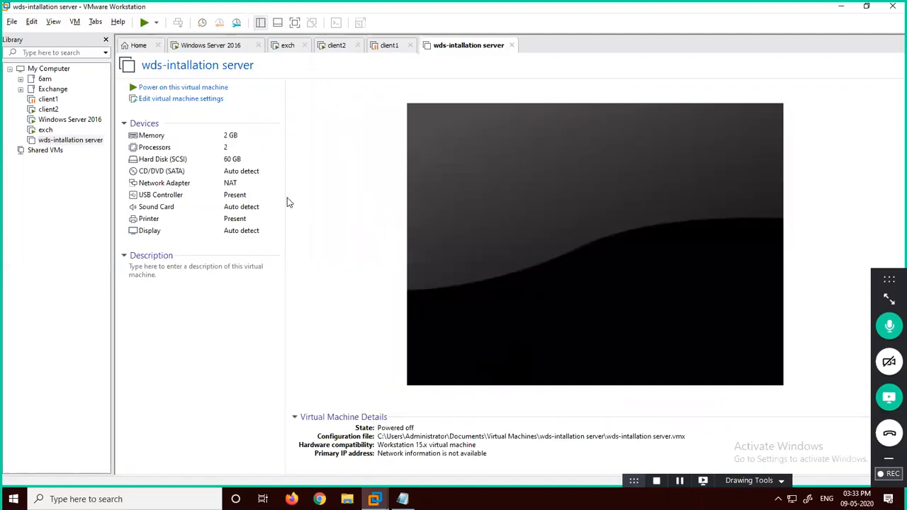
Step: Power on wds-intallation server and boot it from EFI Network
{"action": "left_click", "coordinate": [189, 88]}
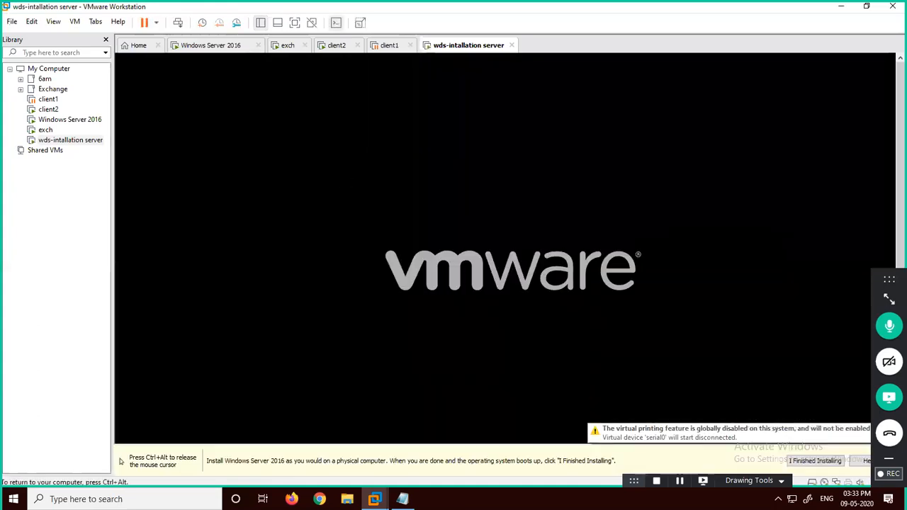
{"action": "key", "text": "Down"}
{"action": "key", "text": "Down"}
{"action": "key", "text": "Down"}
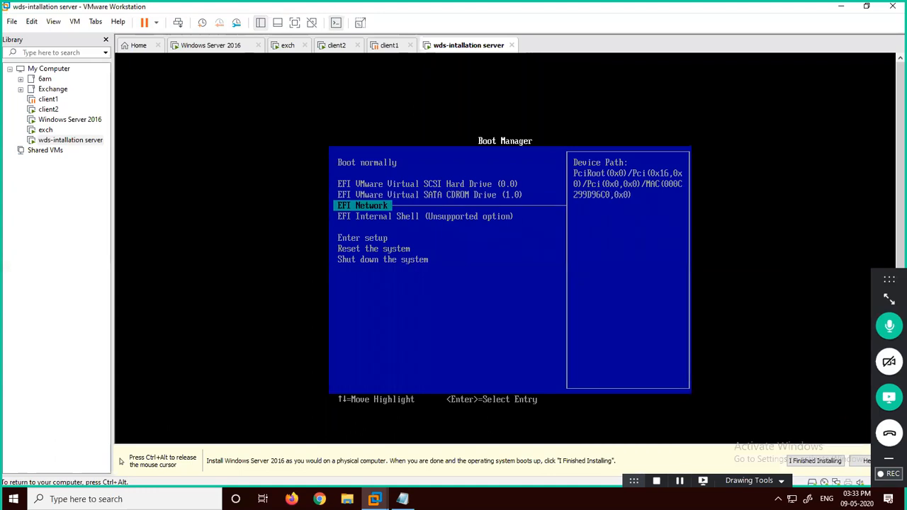
{"action": "key", "text": "Return"}
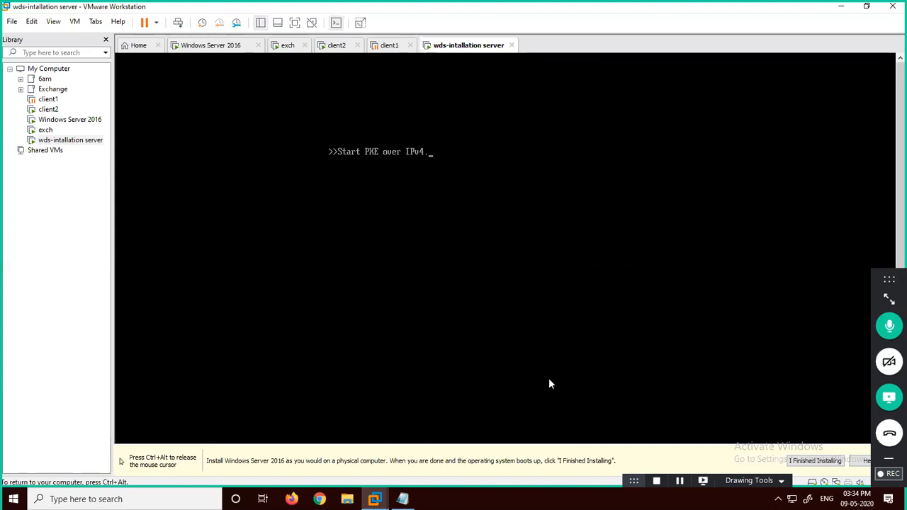
{"action": "key", "text": "ctrl+alt"}
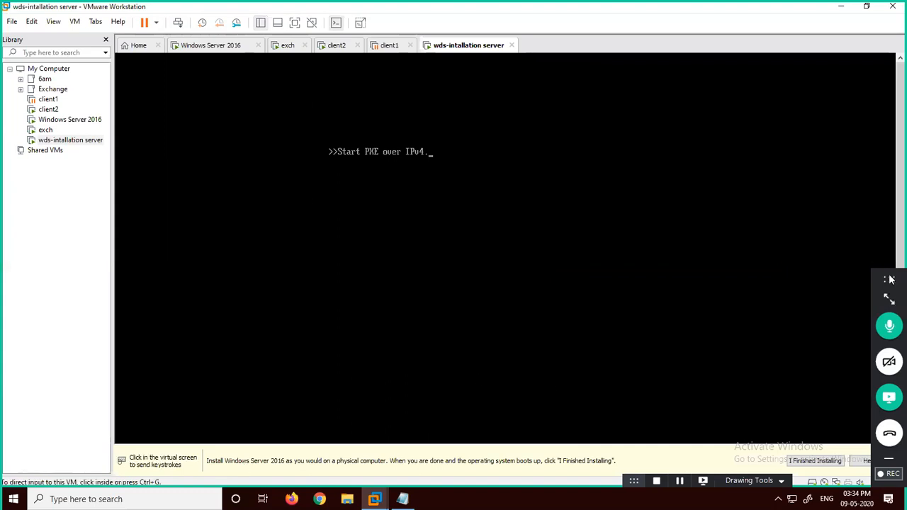
{"action": "left_click_drag", "start_coordinate": [891, 280], "coordinate": [892, 127]}
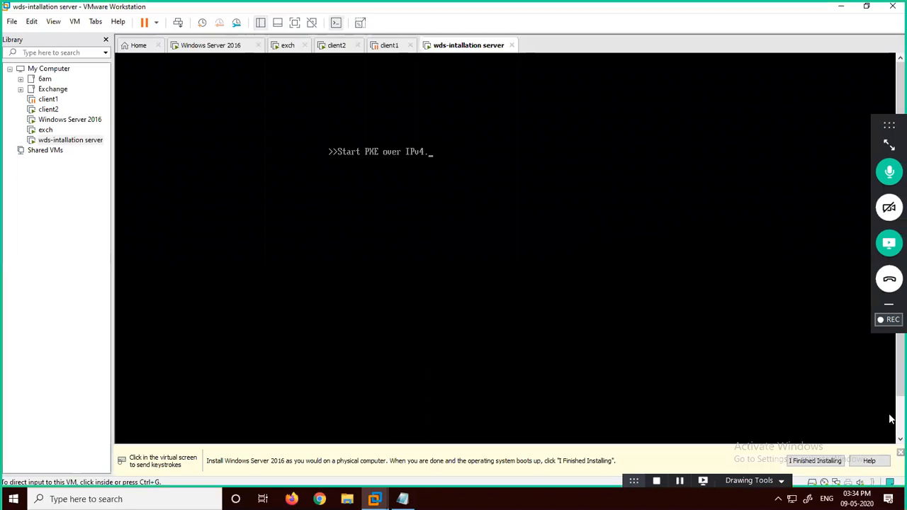
{"action": "left_click", "coordinate": [447, 249]}
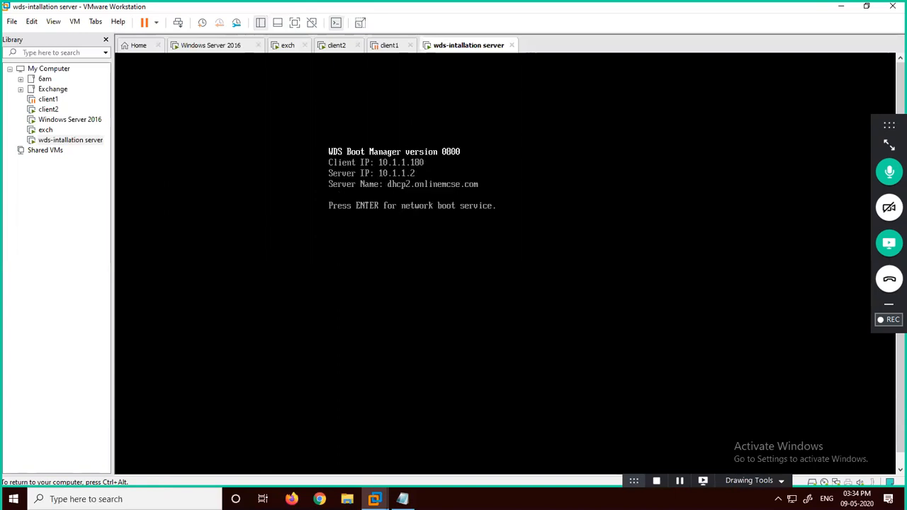
Step: Start the WDS network boot and browse the windows2016 server and windows10 boot images
{"action": "key", "text": "Return"}
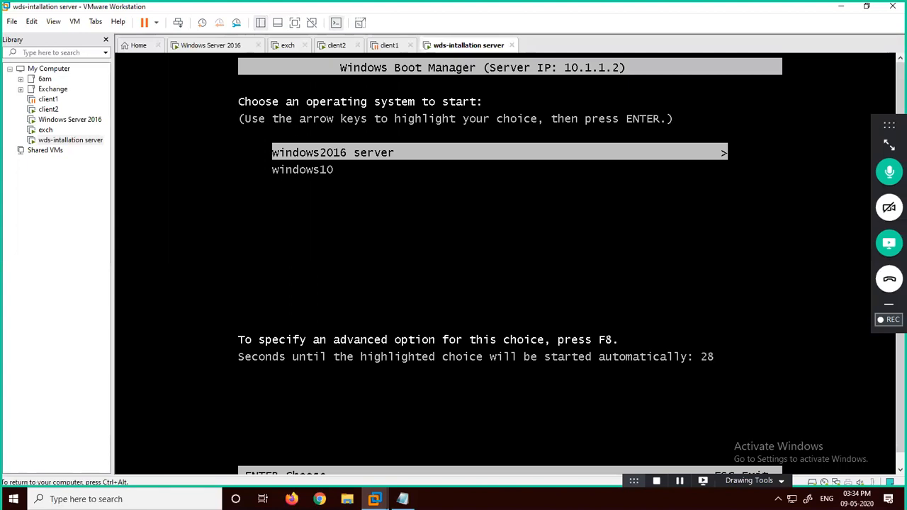
{"action": "key", "text": "Down"}
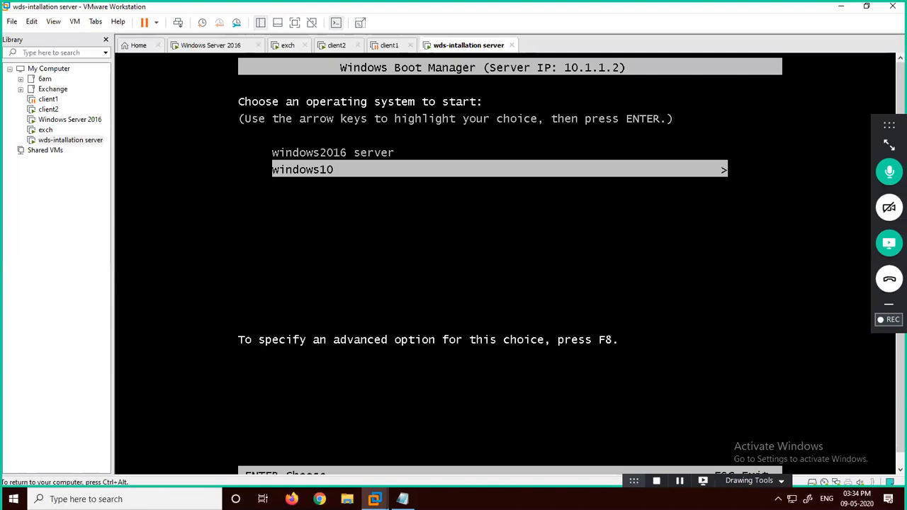
{"action": "key", "text": "Up"}
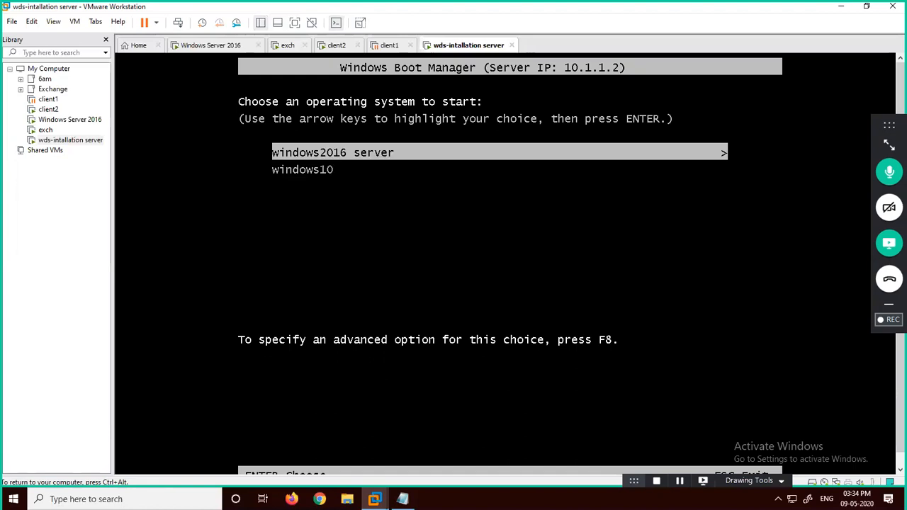
{"action": "key", "text": "Down"}
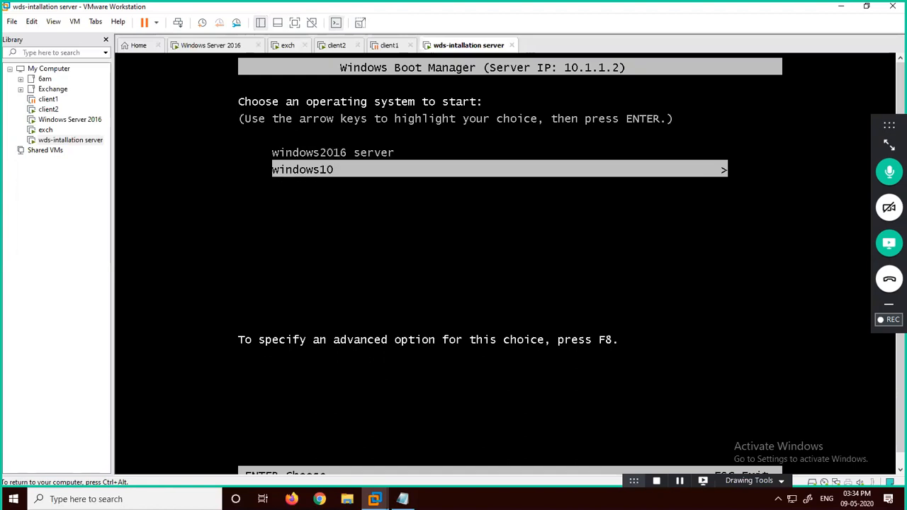
{"action": "key", "text": "ctrl+alt"}
{"action": "left_click", "coordinate": [288, 45]}
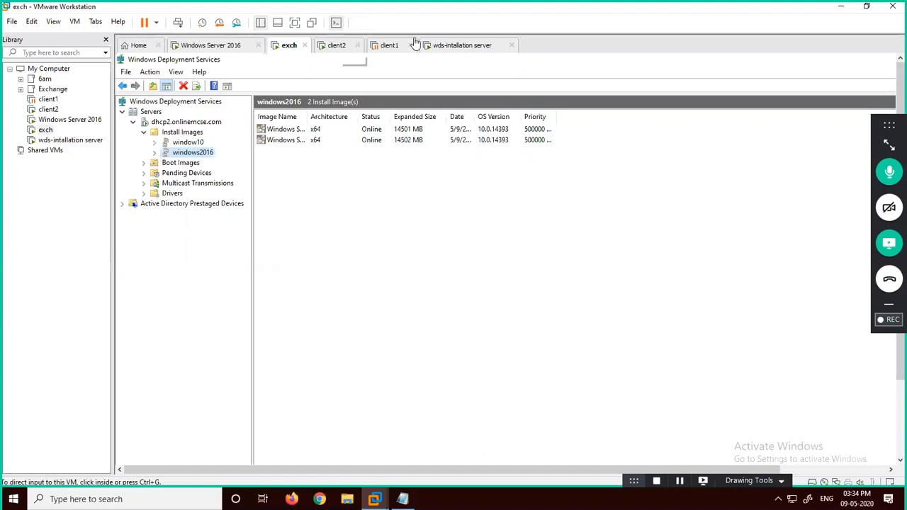
{"action": "left_click", "coordinate": [447, 44]}
{"action": "left_click", "coordinate": [402, 145]}
Step: Boot the windows2016 server image on wds-intallation server, then switch to client2
{"action": "key", "text": "Up"}
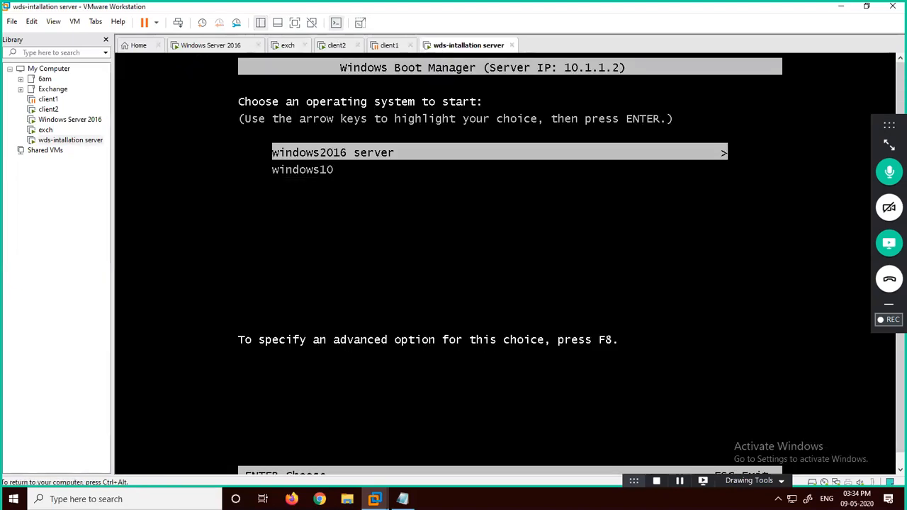
{"action": "key", "text": "Return"}
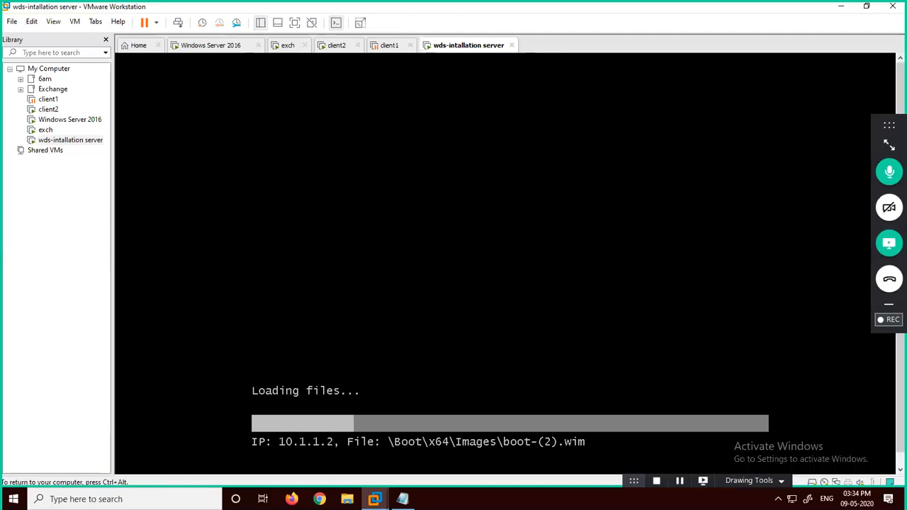
{"action": "left_click", "coordinate": [347, 47]}
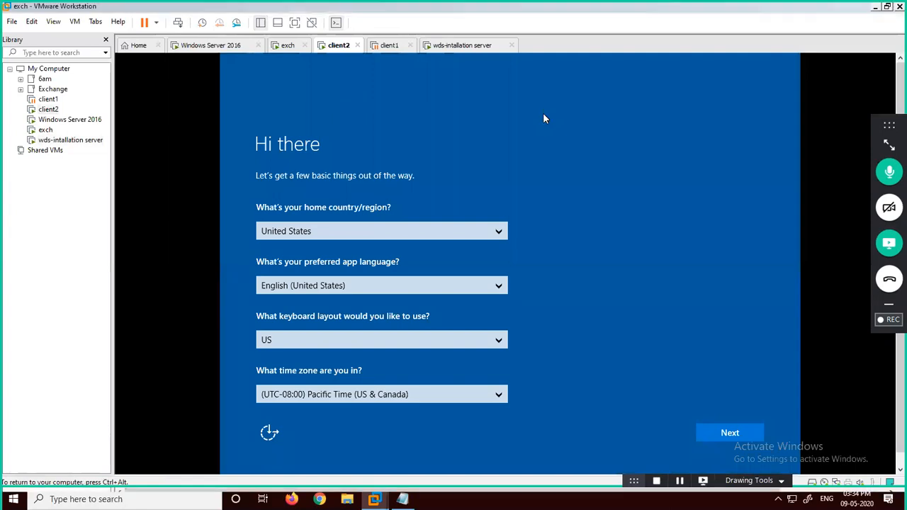
Step: On full-screen client2, accept region settings, skip the product key, accept license and express settings
{"action": "key", "text": "ctrl+alt+Return"}
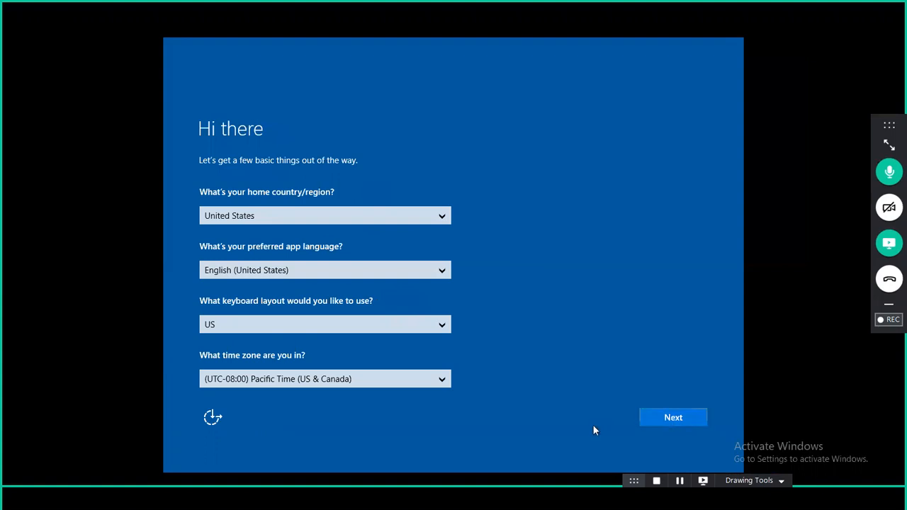
{"action": "left_click", "coordinate": [659, 415]}
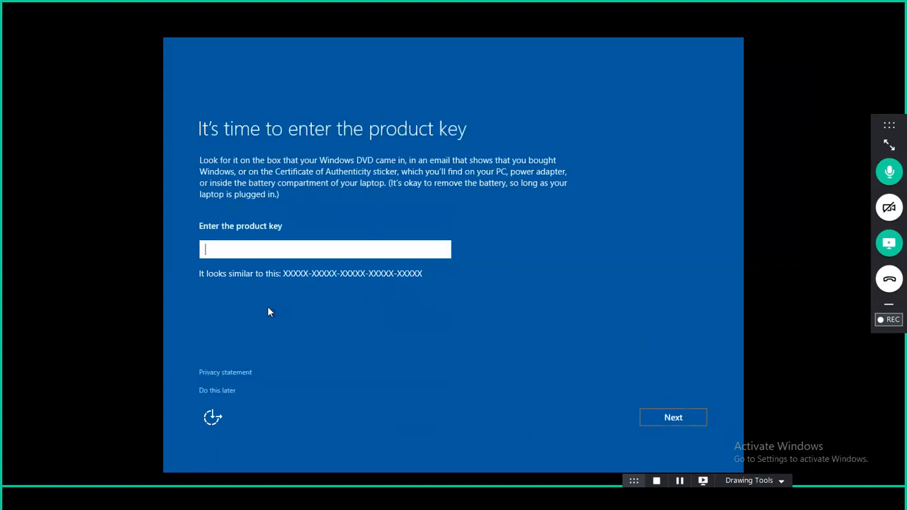
{"action": "left_click", "coordinate": [226, 389]}
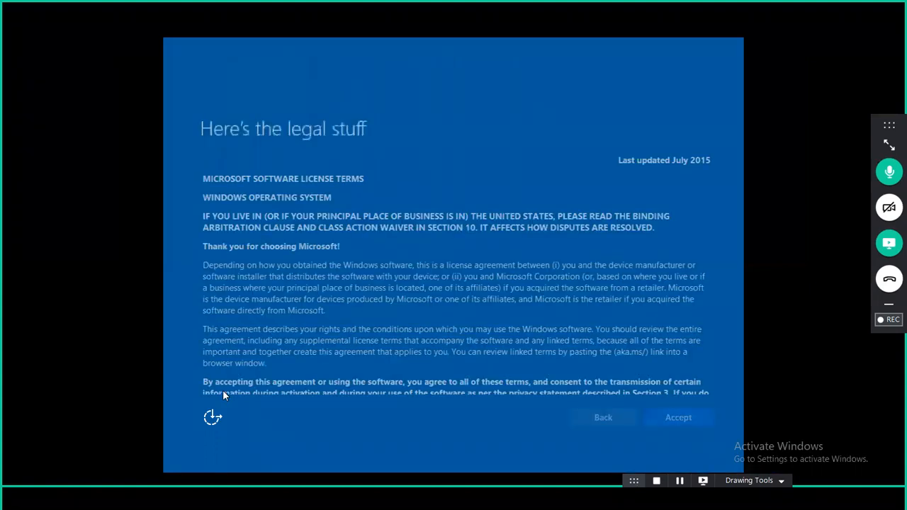
{"action": "left_click", "coordinate": [670, 417]}
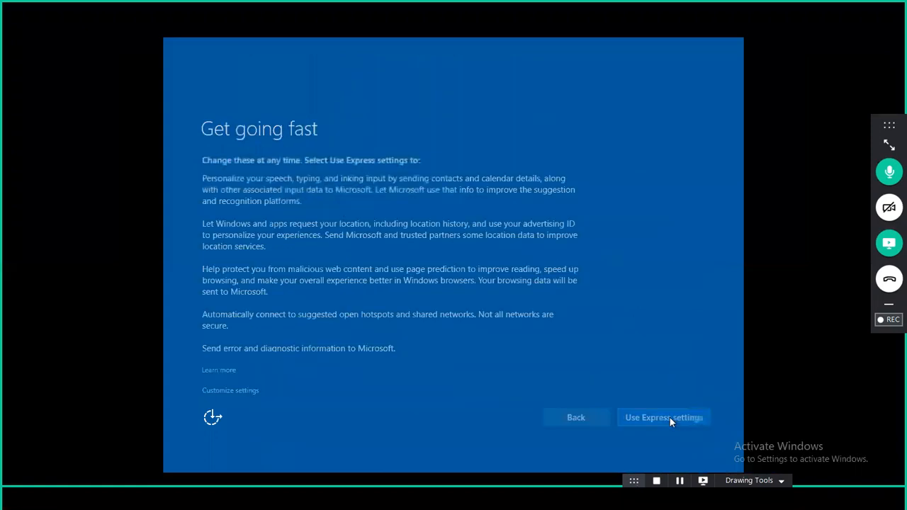
{"action": "left_click", "coordinate": [670, 418]}
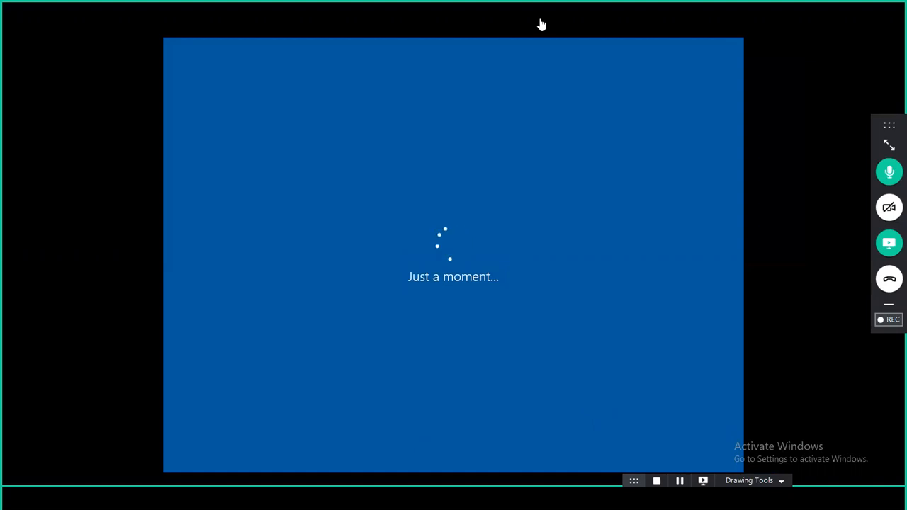
Step: Exit full screen and switch to the Windows Server 2016 VM
{"action": "mouse_move", "coordinate": [507, 9]}
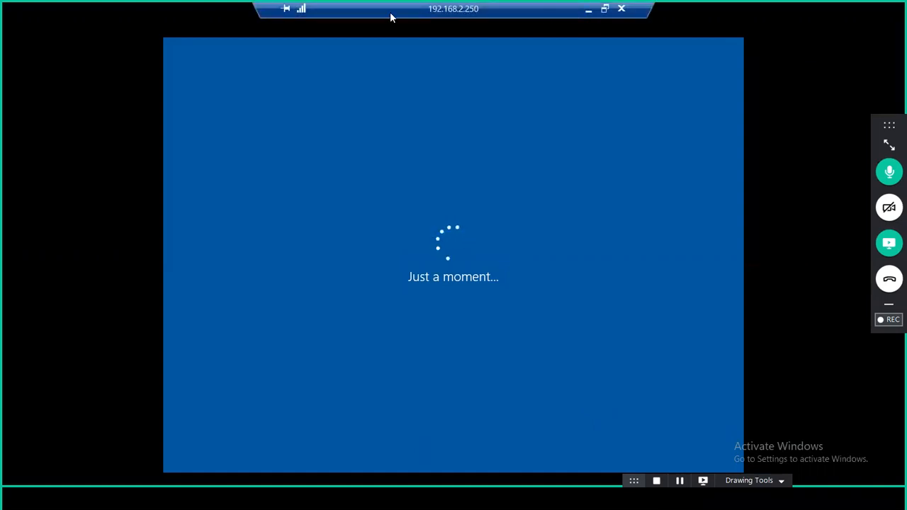
{"action": "left_click_drag", "start_coordinate": [390, 11], "coordinate": [139, 12]}
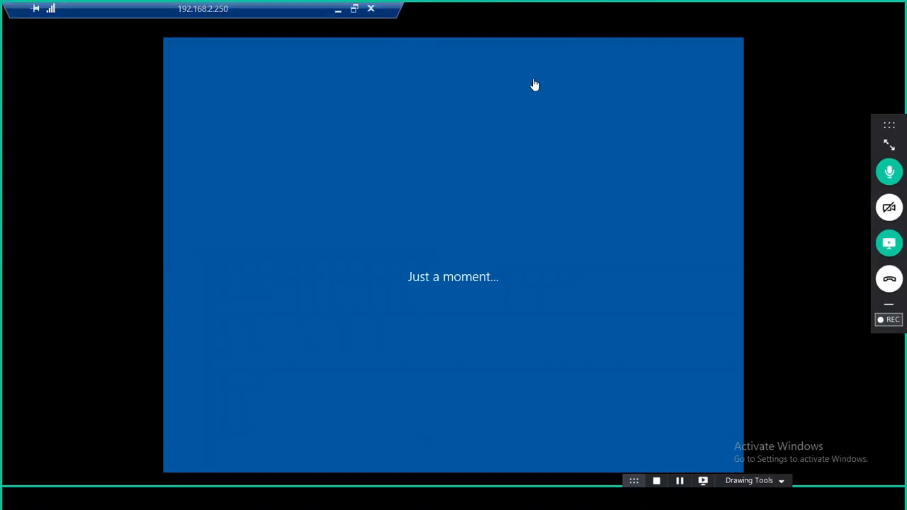
{"action": "key", "text": "ctrl+alt+Return"}
{"action": "left_click", "coordinate": [216, 49]}
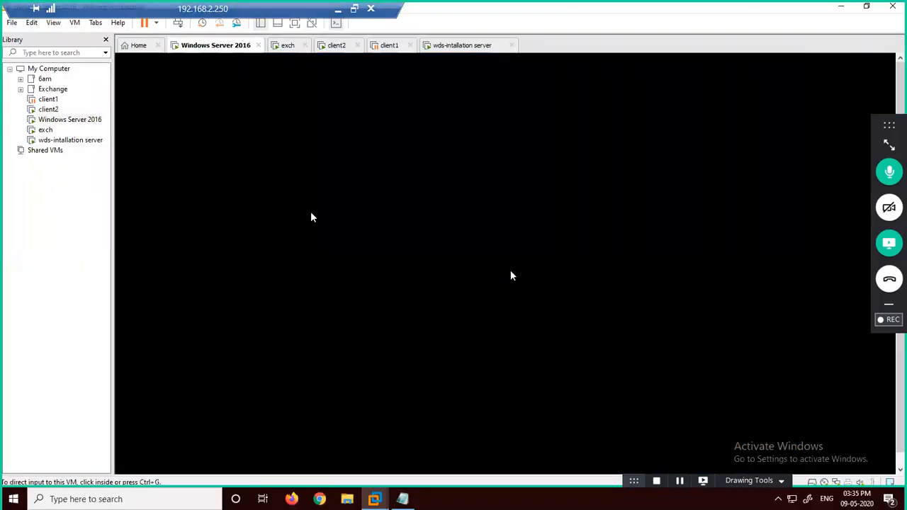
Step: Sign in to the Windows Server 2016 VM as Administrator, retrying the password until accepted
{"action": "left_click", "coordinate": [312, 217]}
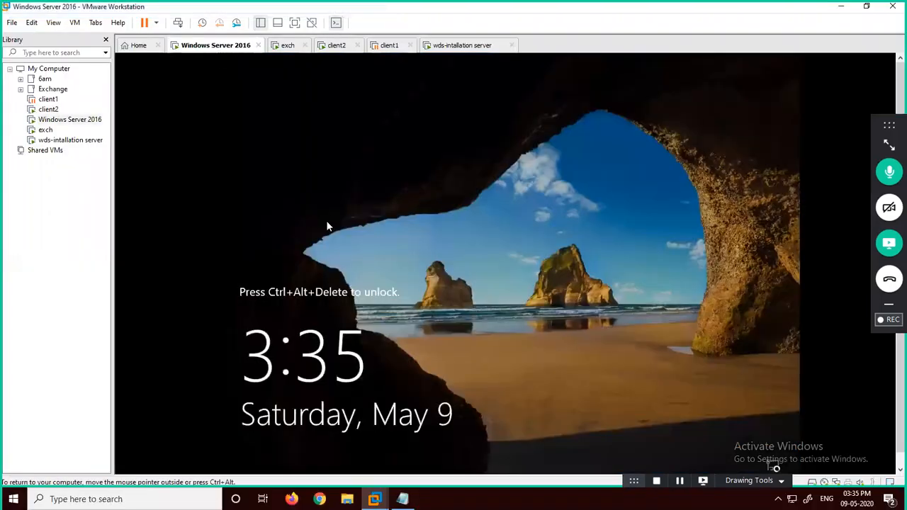
{"action": "key", "text": "ctrl+alt+Insert"}
{"action": "type", "text": "****"}
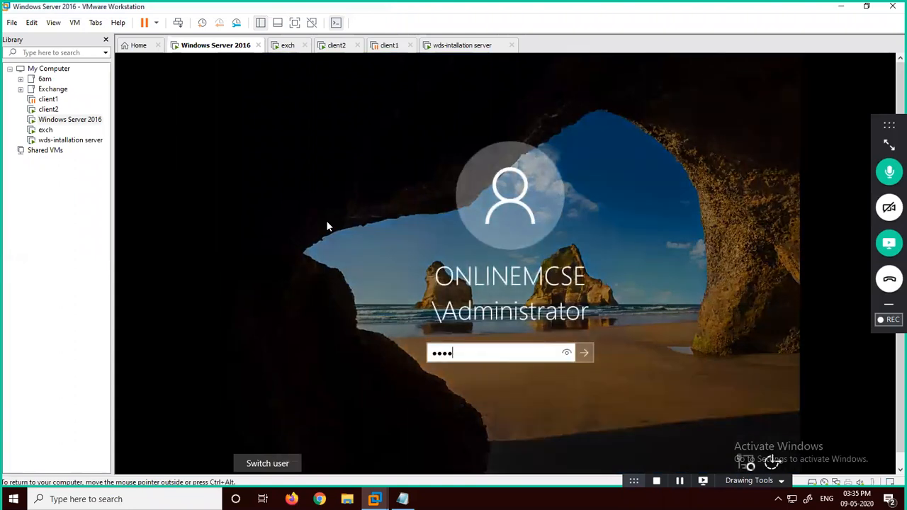
{"action": "type", "text": "*"}
{"action": "key", "text": "Return"}
{"action": "key", "text": "Return"}
{"action": "type", "text": "*****"}
{"action": "key", "text": "Return"}
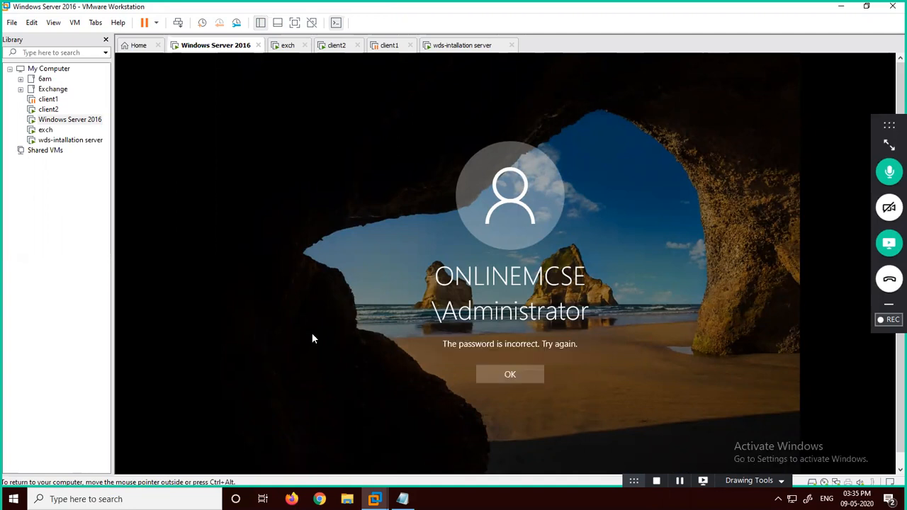
{"action": "left_click", "coordinate": [496, 376]}
{"action": "type", "text": "*******"}
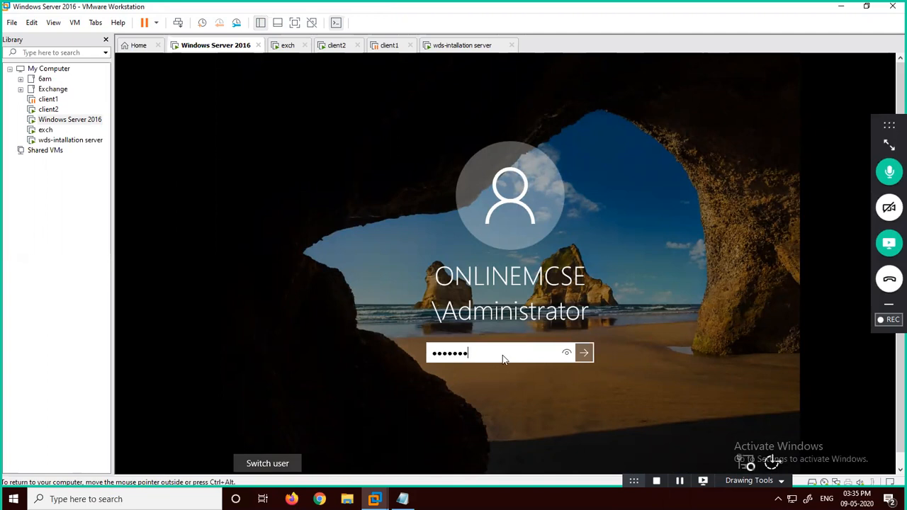
{"action": "key", "text": "Return"}
{"action": "left_click", "coordinate": [503, 375]}
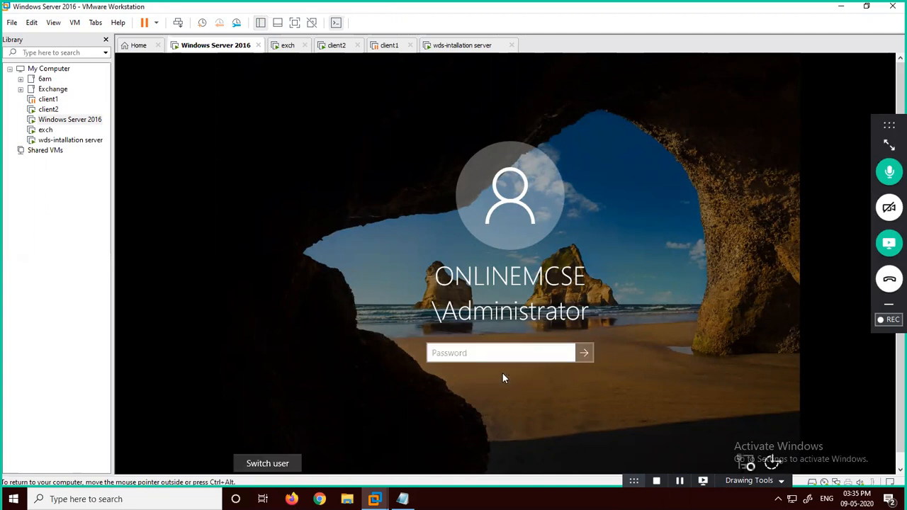
{"action": "key", "text": "Caps_Lock"}
{"action": "key", "text": "Caps_Lock"}
{"action": "type", "text": "******"}
{"action": "key", "text": "Return"}
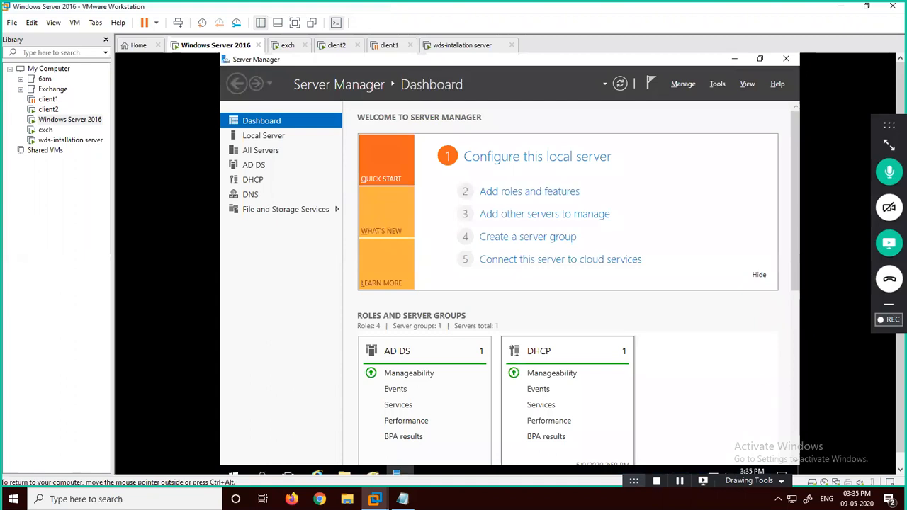
Step: Open Active Directory Users and Computers with dsa.msc and inspect the Users list
{"action": "key", "text": "super+r"}
{"action": "type", "text": "dsa.msc"}
{"action": "key", "text": "Return"}
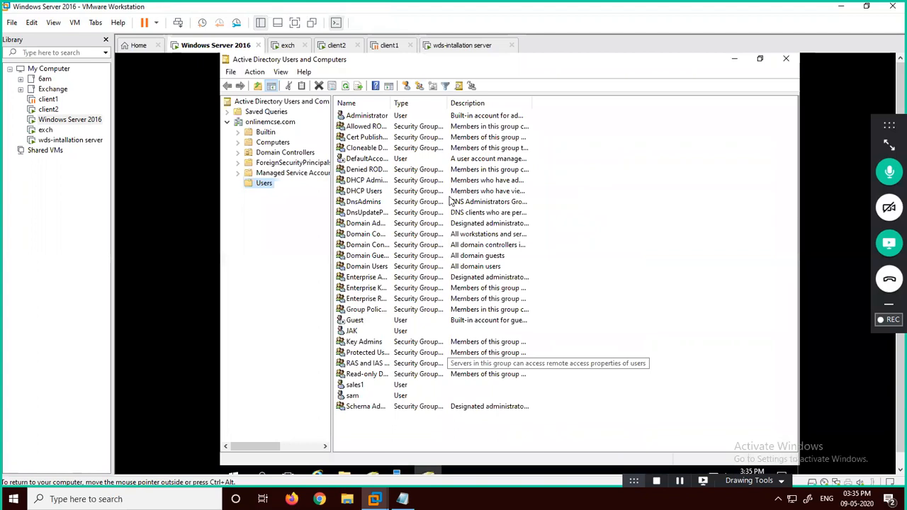
{"action": "left_click", "coordinate": [365, 394]}
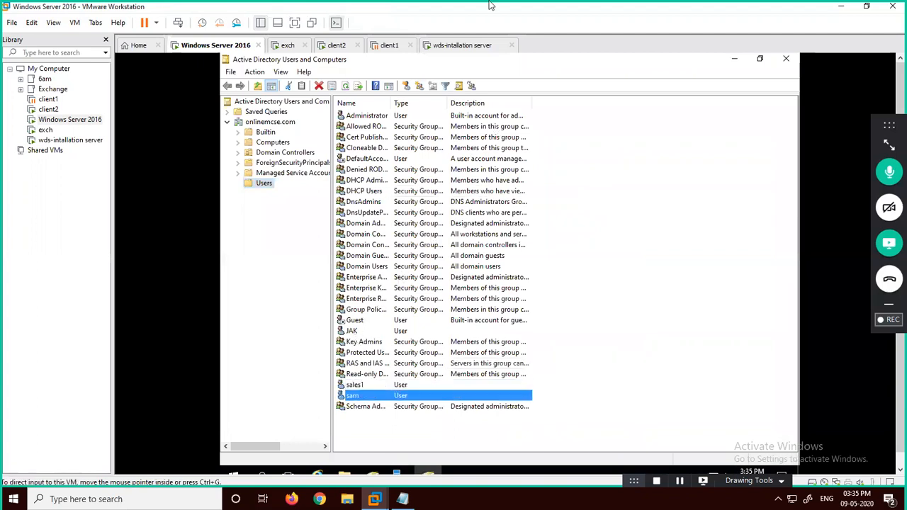
{"action": "left_click", "coordinate": [341, 45]}
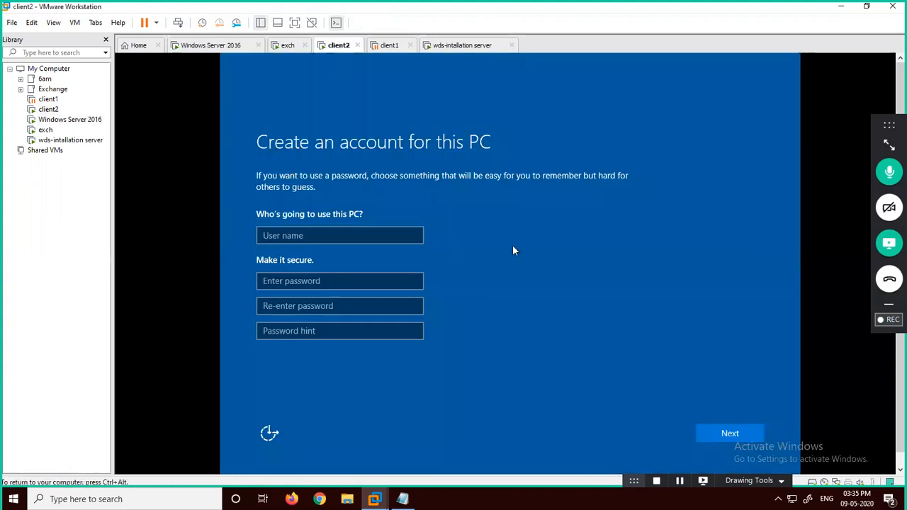
Step: Enter client2's new account user name, password, confirmation and password hint
{"action": "left_click", "coordinate": [357, 237]}
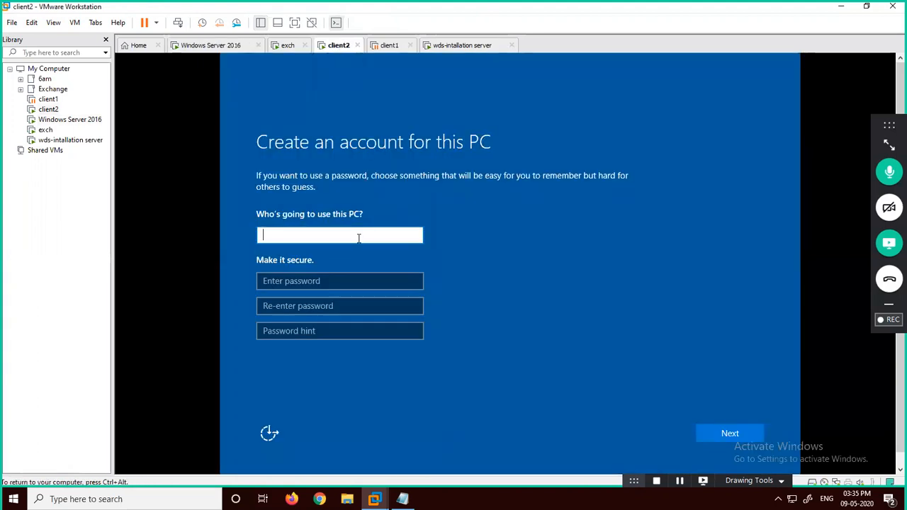
{"action": "type", "text": "younus"}
{"action": "key", "text": "Tab"}
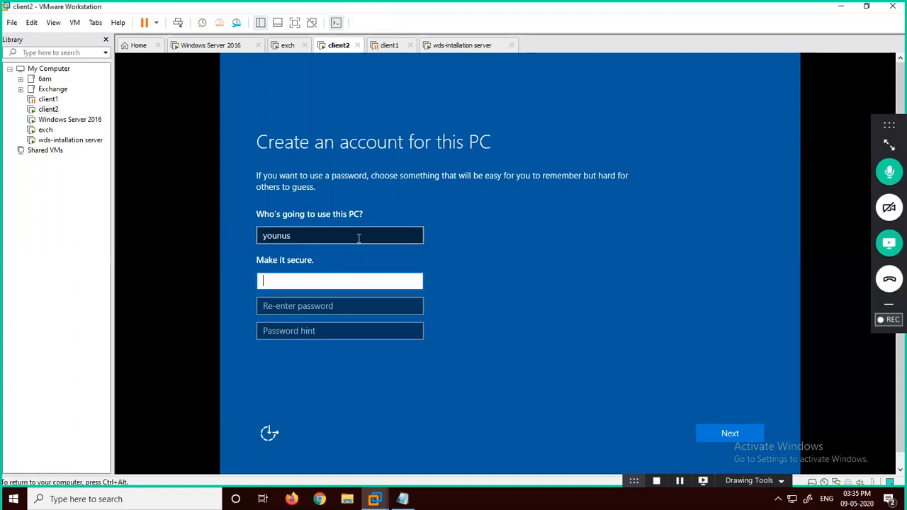
{"action": "type", "text": "•••••••"}
{"action": "key", "text": "Tab"}
{"action": "type", "text": "•••••"}
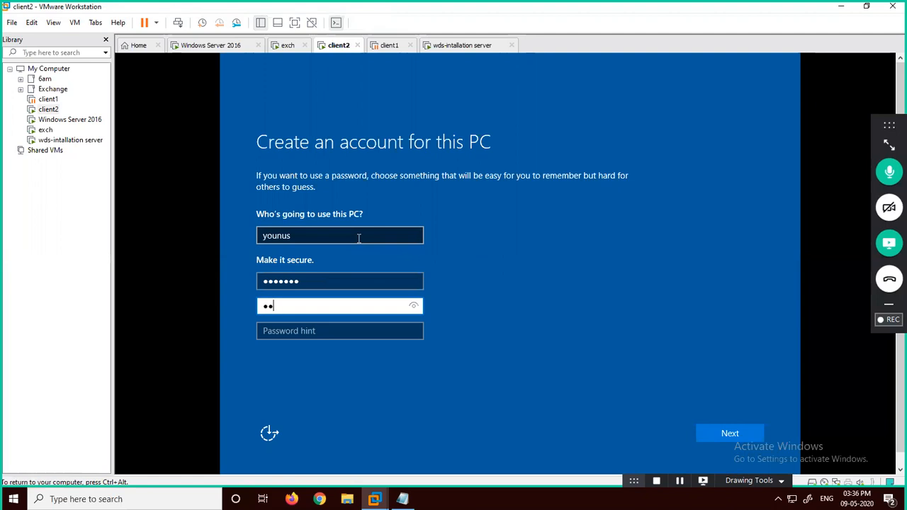
{"action": "type", "text": "••"}
{"action": "key", "text": "Caps_Lock"}
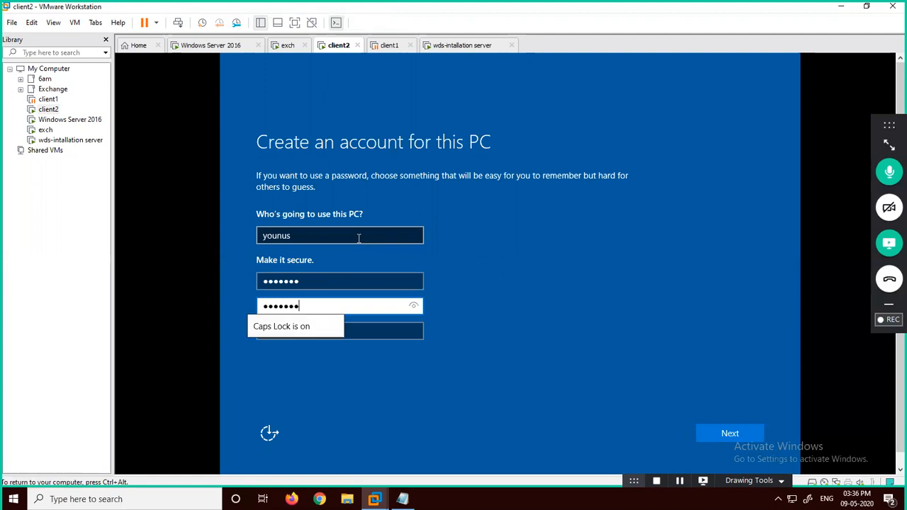
{"action": "key", "text": "Caps_Lock"}
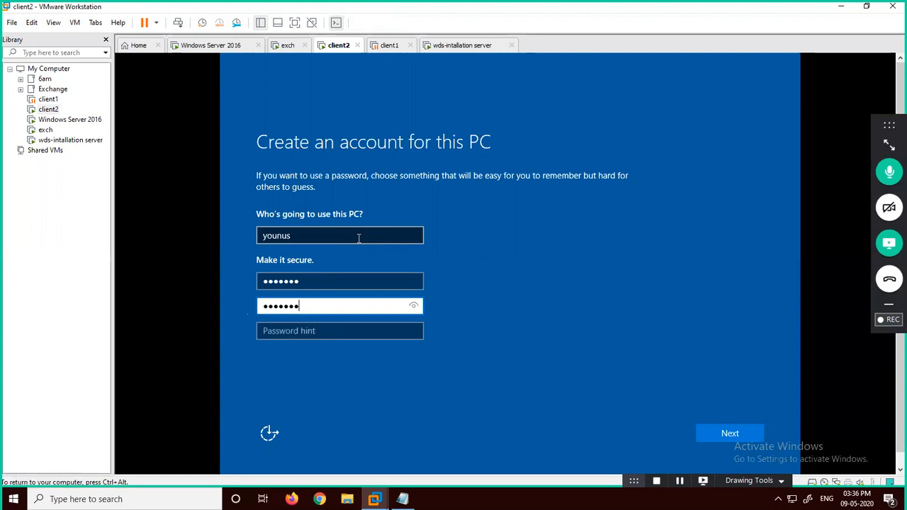
{"action": "left_click", "coordinate": [312, 336]}
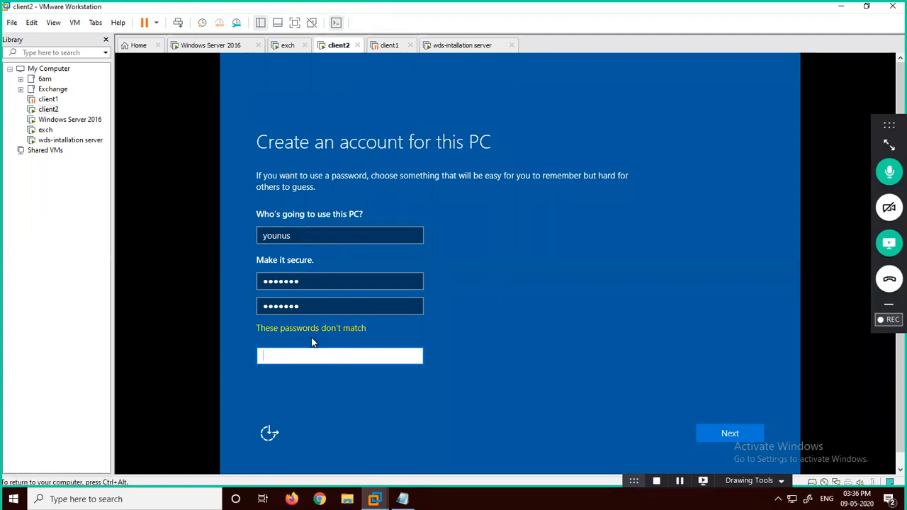
{"action": "type", "text": "yos"}
Step: Retype the mismatched confirmation password, continue setup, and switch to the wds-intallation server VM
{"action": "left_click", "coordinate": [698, 434]}
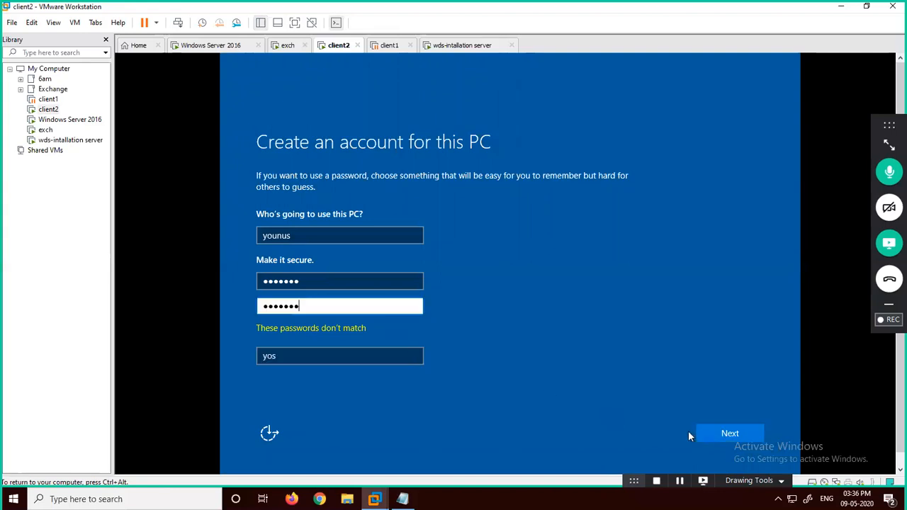
{"action": "key", "text": "BackSpace"}
{"action": "key", "text": "BackSpace"}
{"action": "key", "text": "BackSpace"}
{"action": "key", "text": "BackSpace"}
{"action": "key", "text": "BackSpace"}
{"action": "key", "text": "BackSpace"}
{"action": "key", "text": "BackSpace"}
{"action": "type", "text": "*******"}
{"action": "left_click", "coordinate": [703, 429]}
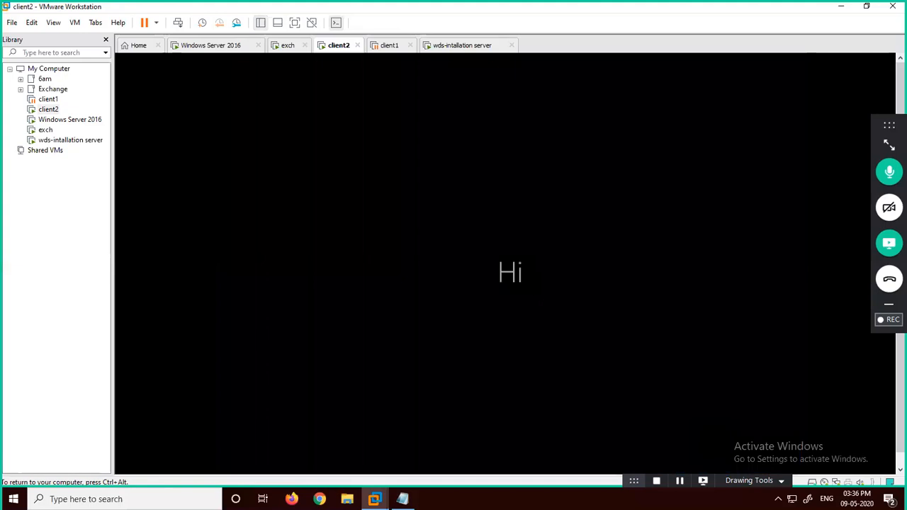
{"action": "key", "text": "ctrl+alt"}
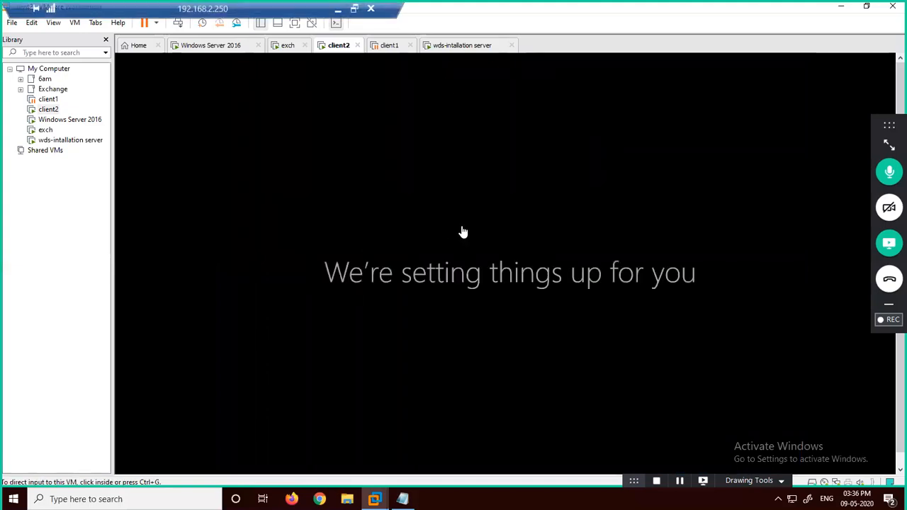
{"action": "left_click", "coordinate": [448, 46]}
{"action": "left_click", "coordinate": [516, 143]}
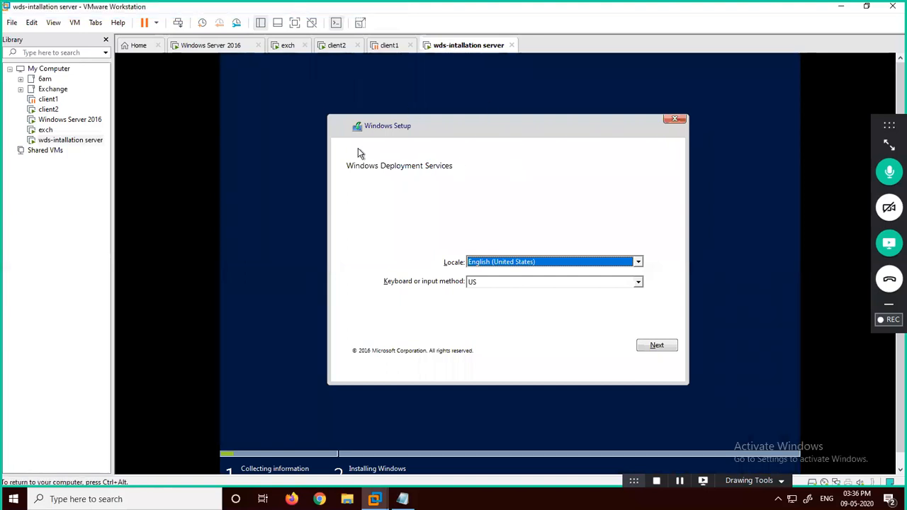
Step: Sign in to WDS as the domain administrator and choose Windows Server 2016 SERVERSTANDARD to install
{"action": "left_click", "coordinate": [656, 345]}
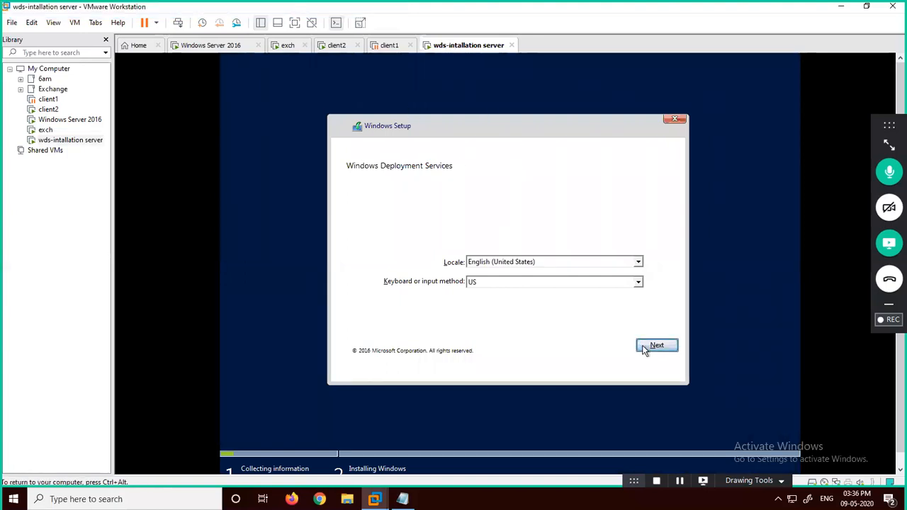
{"action": "type", "text": "onlinemcse\\a"}
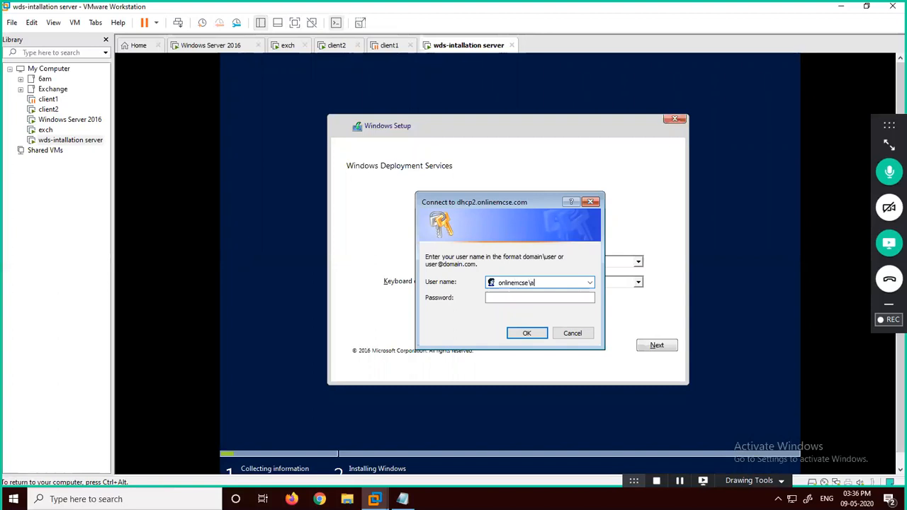
{"action": "type", "text": "dminsstrator"}
{"action": "key", "text": "Tab"}
{"action": "type", "text": "Pa$$w0rd"}
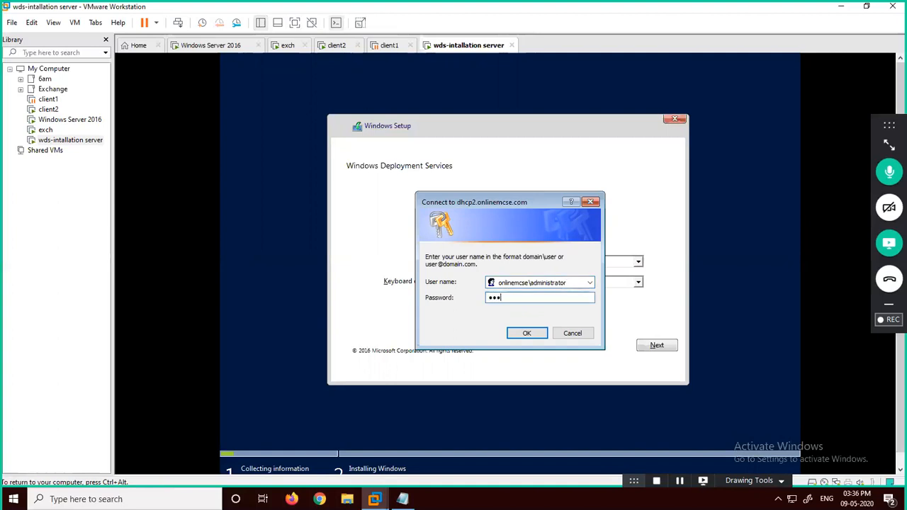
{"action": "key", "text": "Return"}
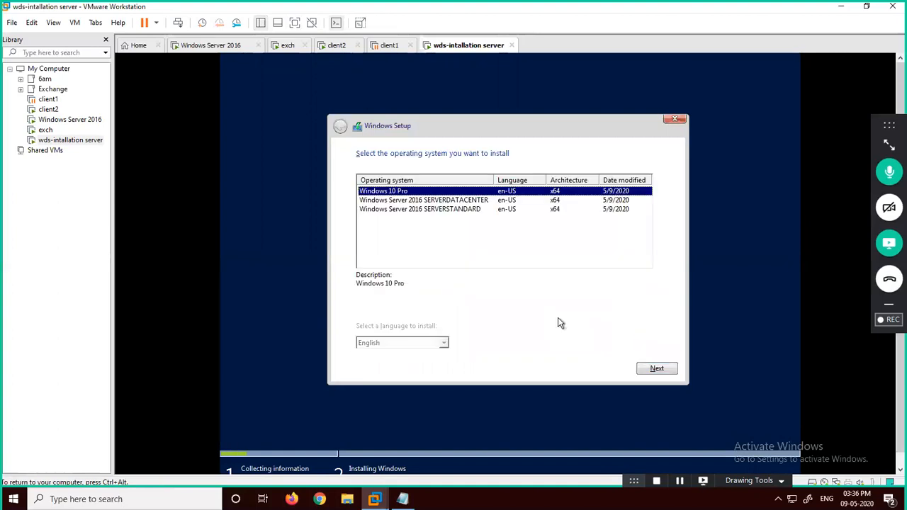
{"action": "key", "text": "Down"}
{"action": "key", "text": "Down"}
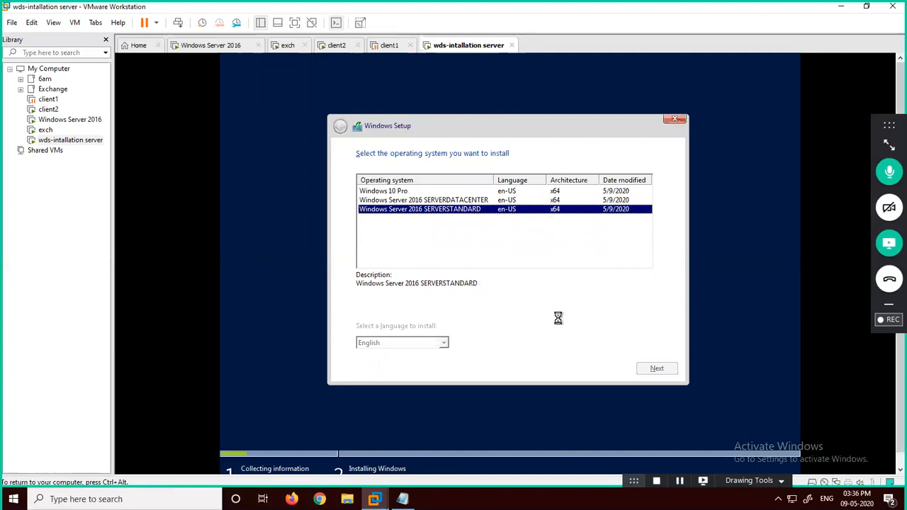
{"action": "key", "text": "Return"}
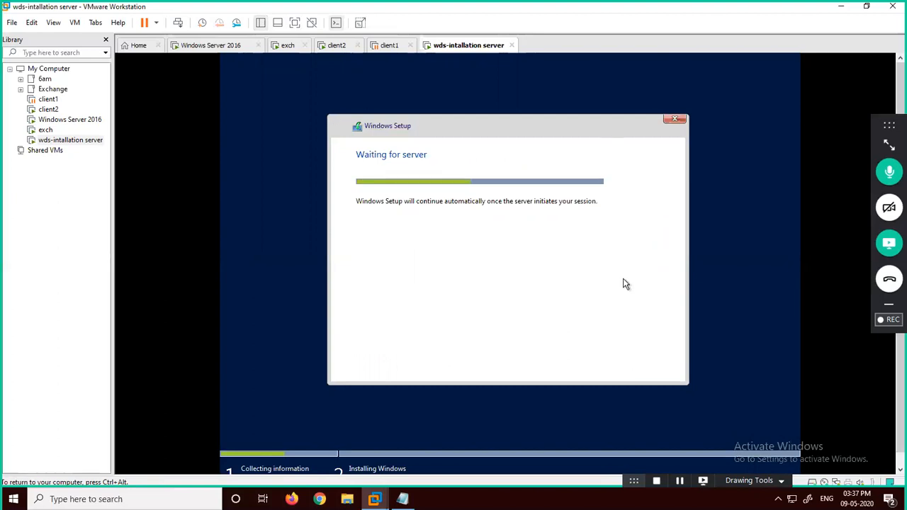
Step: Minimize the remote desktop, close the NEW folder window and bring up the wds notes in Notepad
{"action": "key", "text": "ctrl+alt"}
{"action": "mouse_move", "coordinate": [375, 3]}
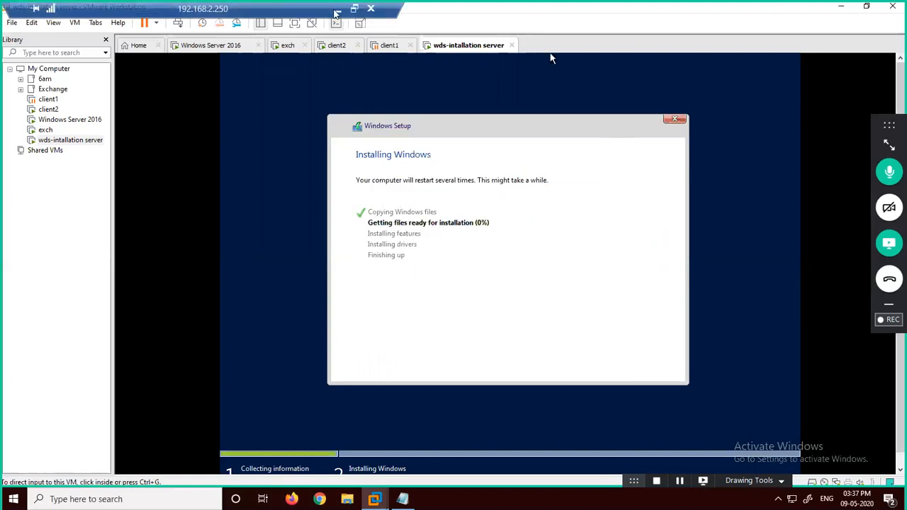
{"action": "left_click", "coordinate": [336, 10]}
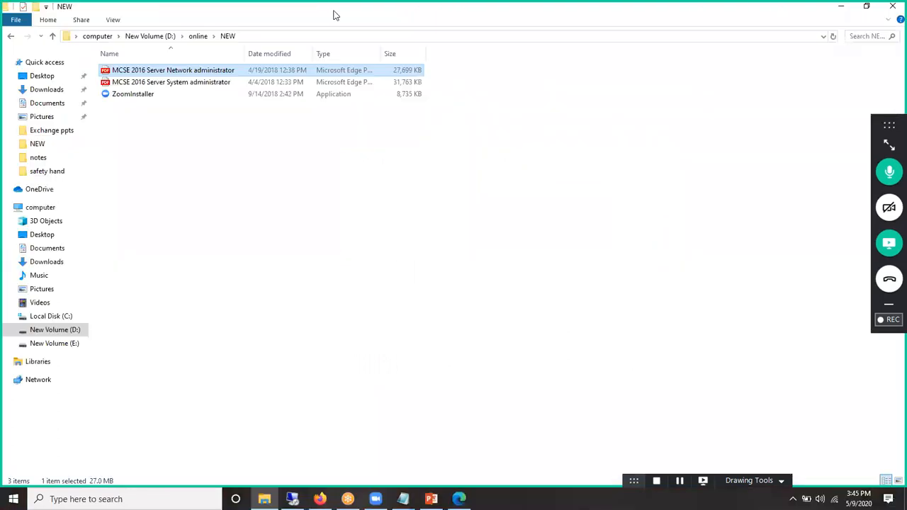
{"action": "left_click", "coordinate": [892, 9]}
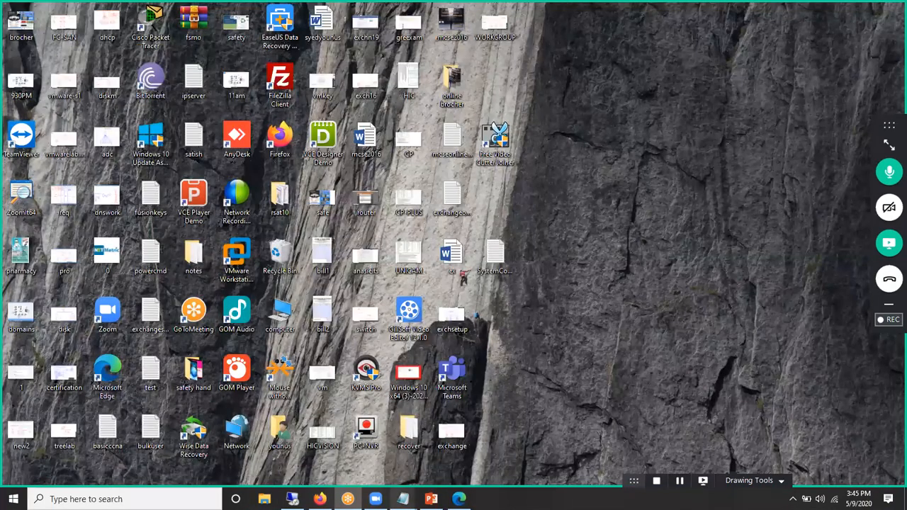
{"action": "mouse_move", "coordinate": [402, 498]}
{"action": "left_click", "coordinate": [418, 478]}
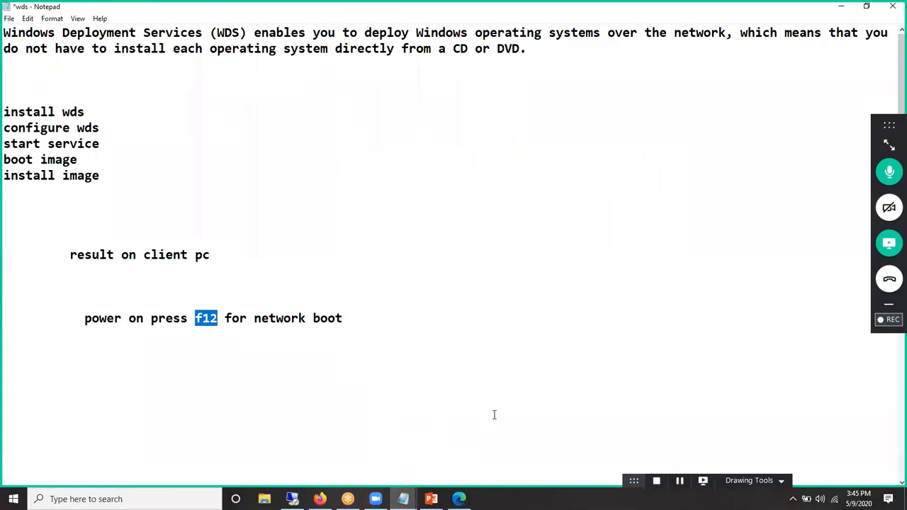